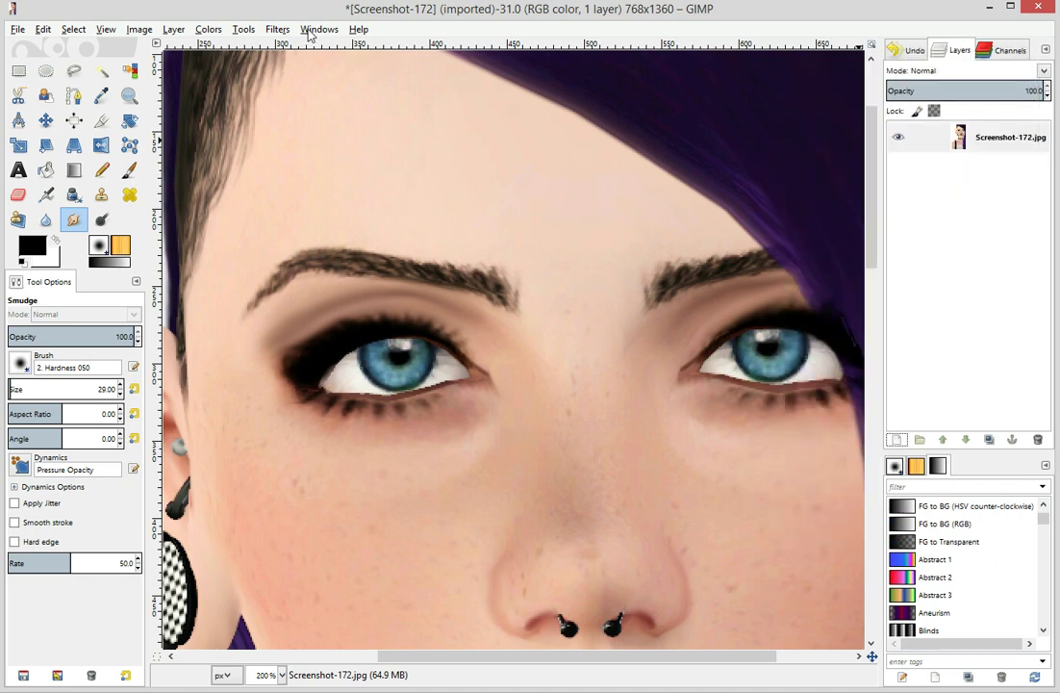
# Add a new 768 × 1360 px layer named Layer with Transparency as its fill type
pyautogui.click(306, 31)
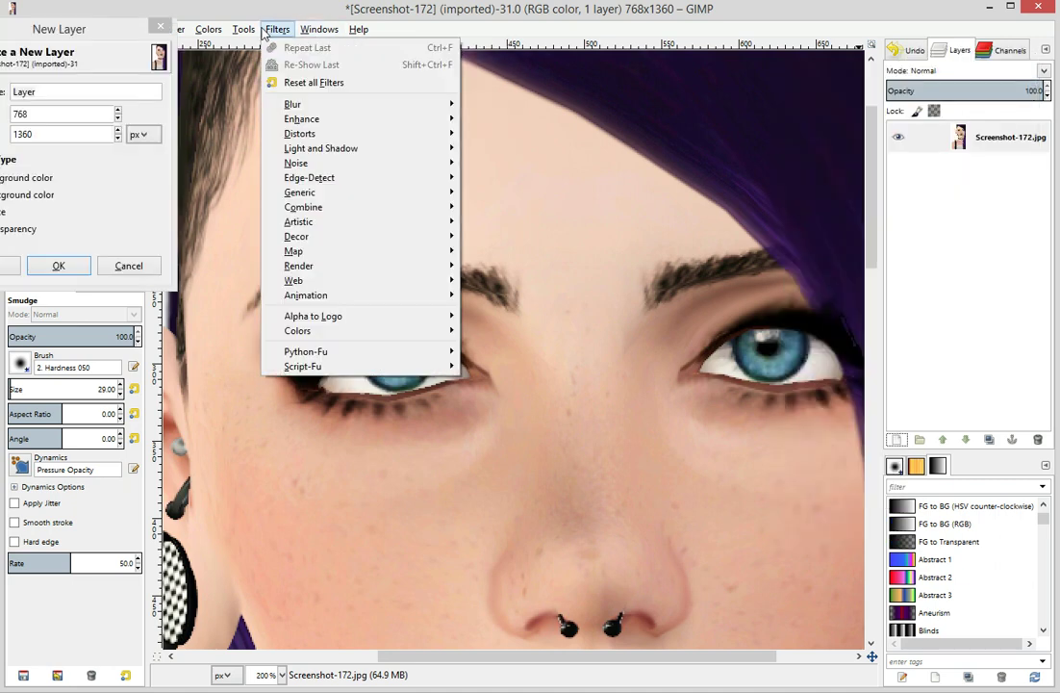
pyautogui.click(62, 29)
pyautogui.moveTo(101, 35); pyautogui.dragTo(585, 219)
pyautogui.click(244, 29)
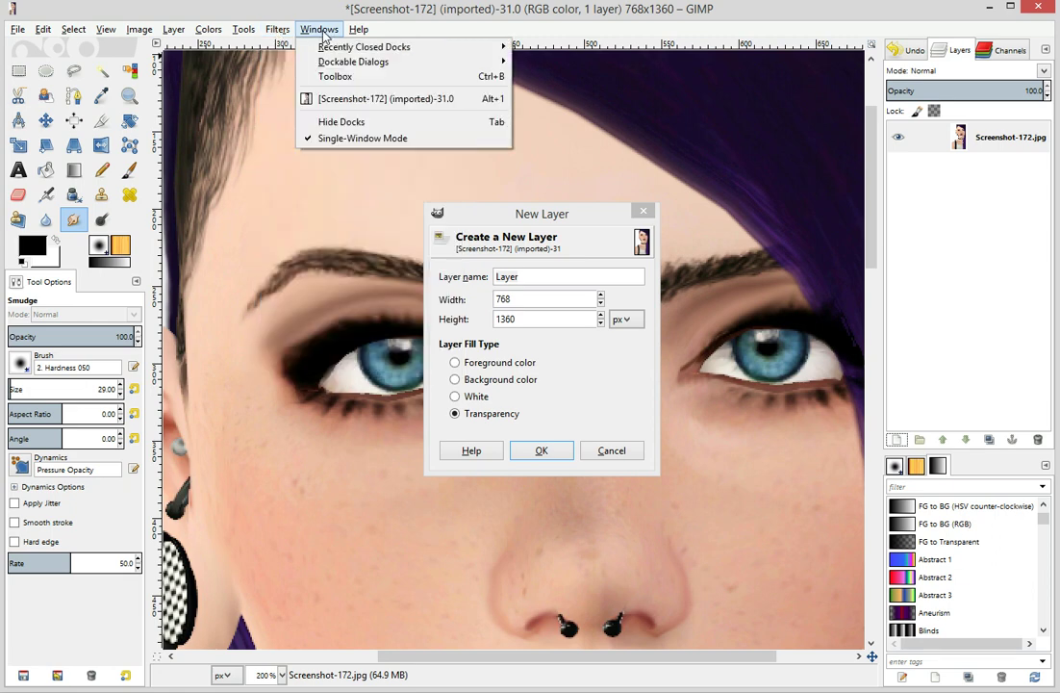
pyautogui.moveTo(190, 31)
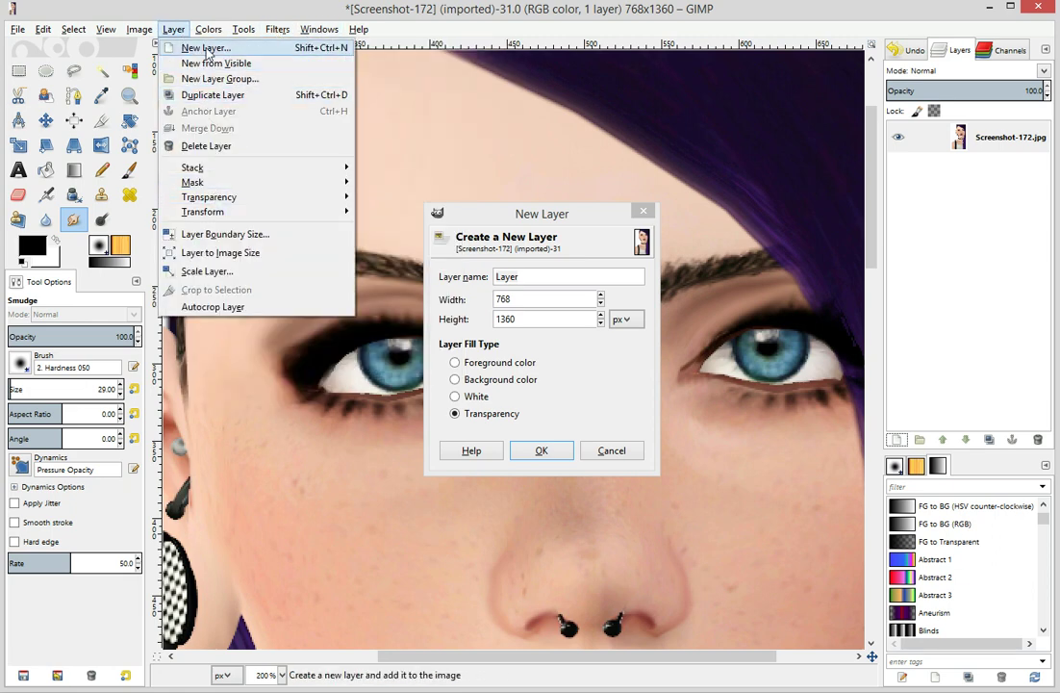
pyautogui.click(993, 332)
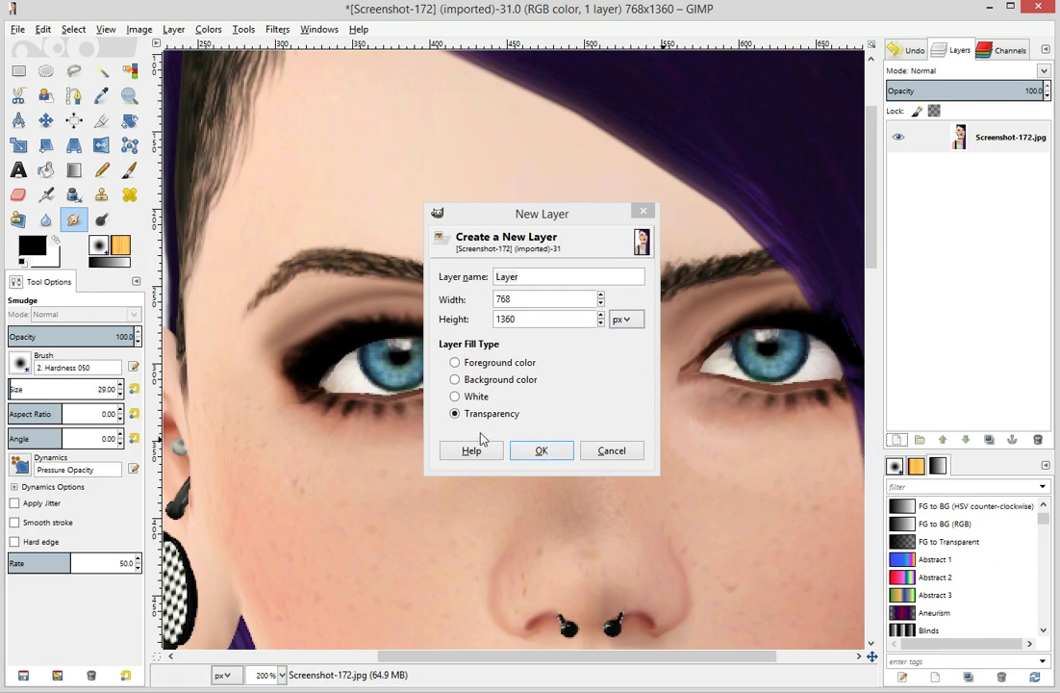
pyautogui.click(541, 452)
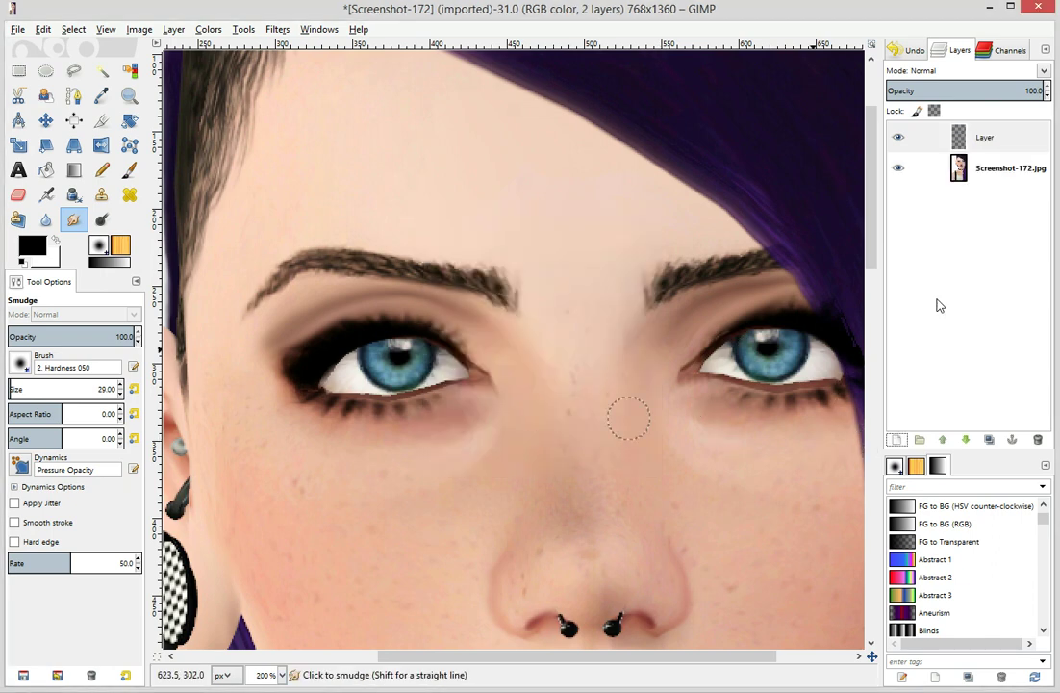
# On the new layer, paint black eyeliner along the upper lid of the eye beside the purple hair with the Paintbrush at size 14
pyautogui.click(975, 152)
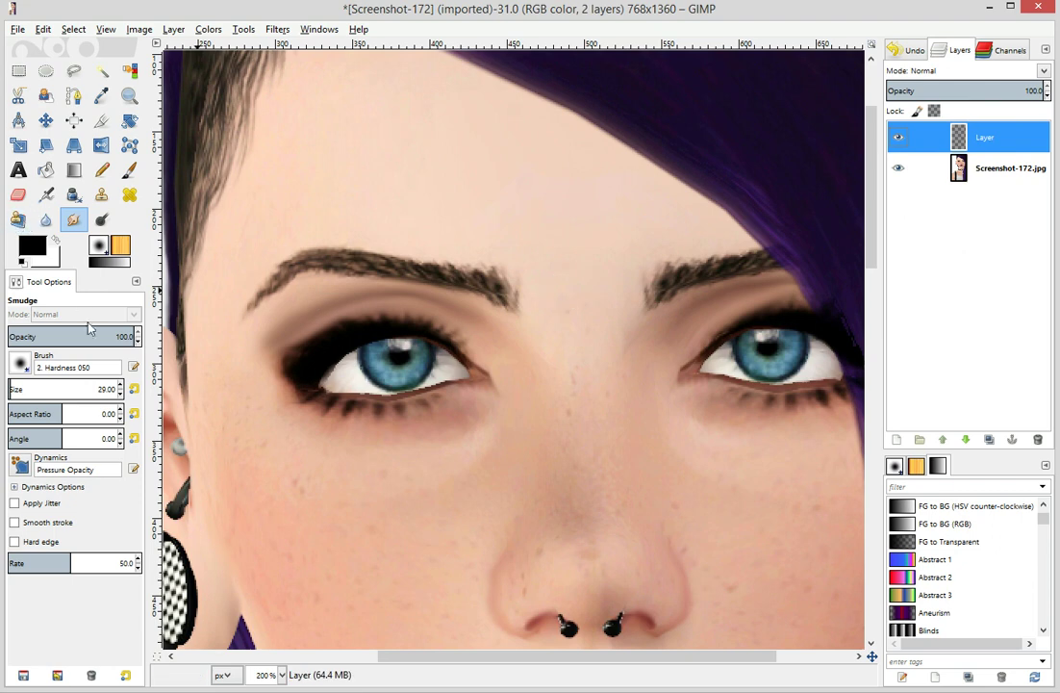
pyautogui.click(128, 170)
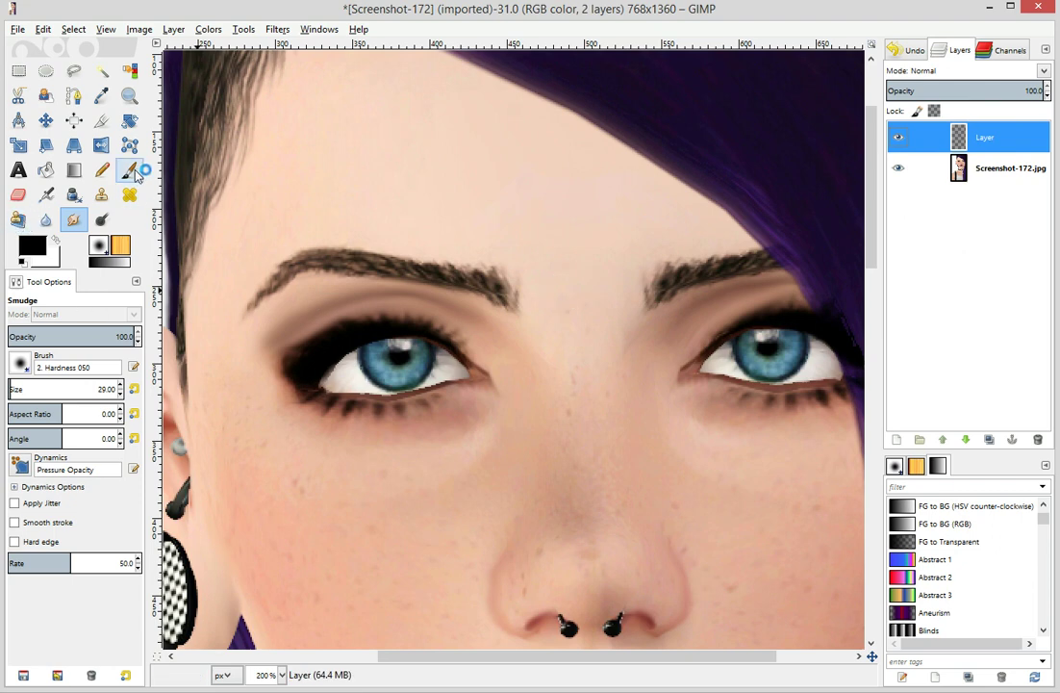
pyautogui.click(122, 394)
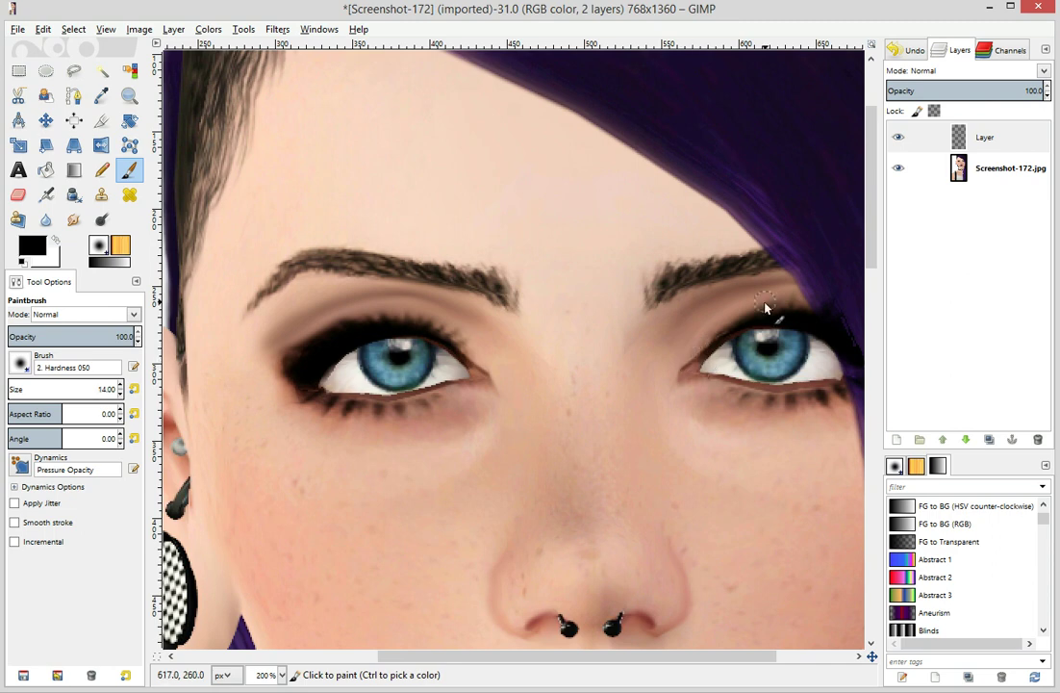
pyautogui.moveTo(691, 374)
pyautogui.mouseDown()
pyautogui.moveTo(732, 332)
pyautogui.moveTo(847, 327)
pyautogui.mouseUp()
pyautogui.click(910, 50)
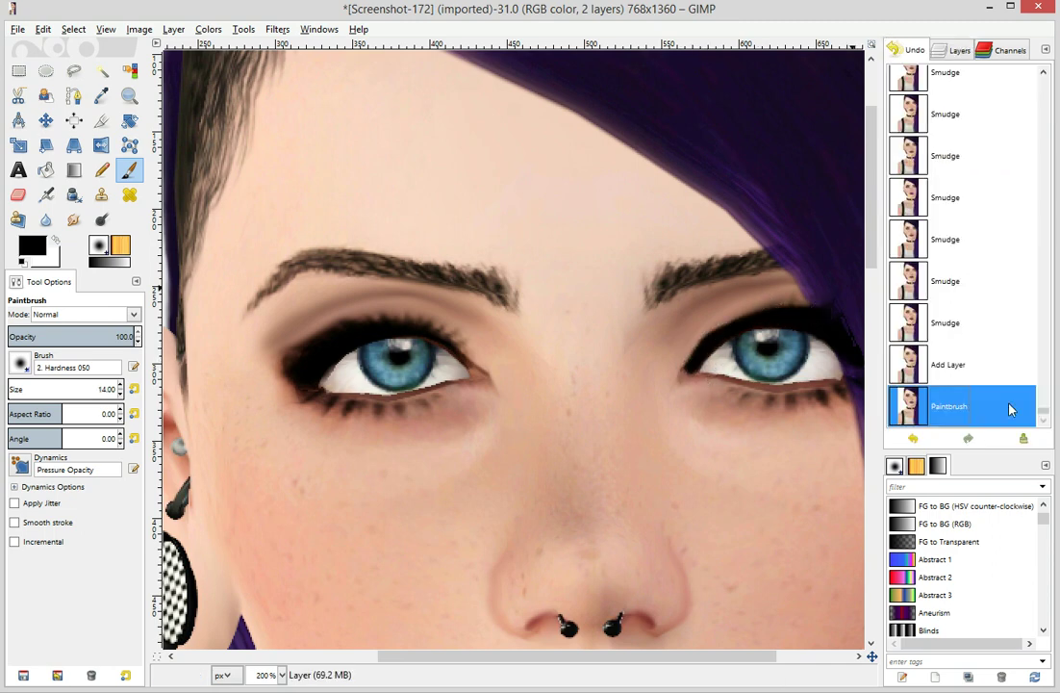
pyautogui.click(952, 365)
pyautogui.moveTo(690, 366); pyautogui.dragTo(761, 318)
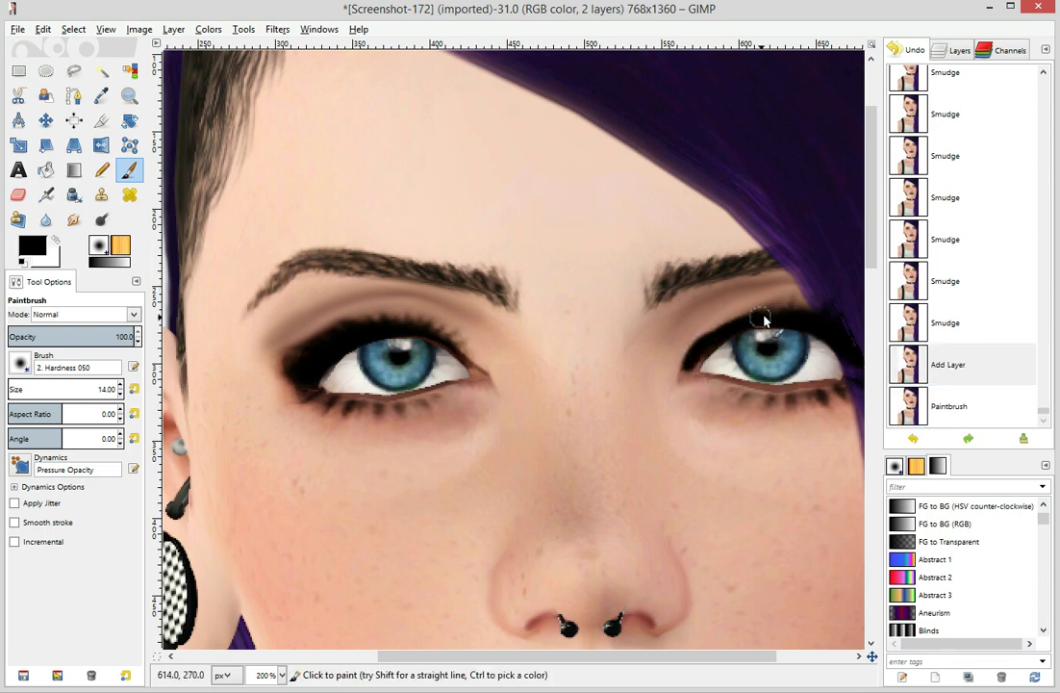
pyautogui.click(899, 363)
pyautogui.moveTo(681, 372)
pyautogui.mouseDown()
pyautogui.moveTo(750, 328)
pyautogui.moveTo(813, 329)
pyautogui.mouseUp()
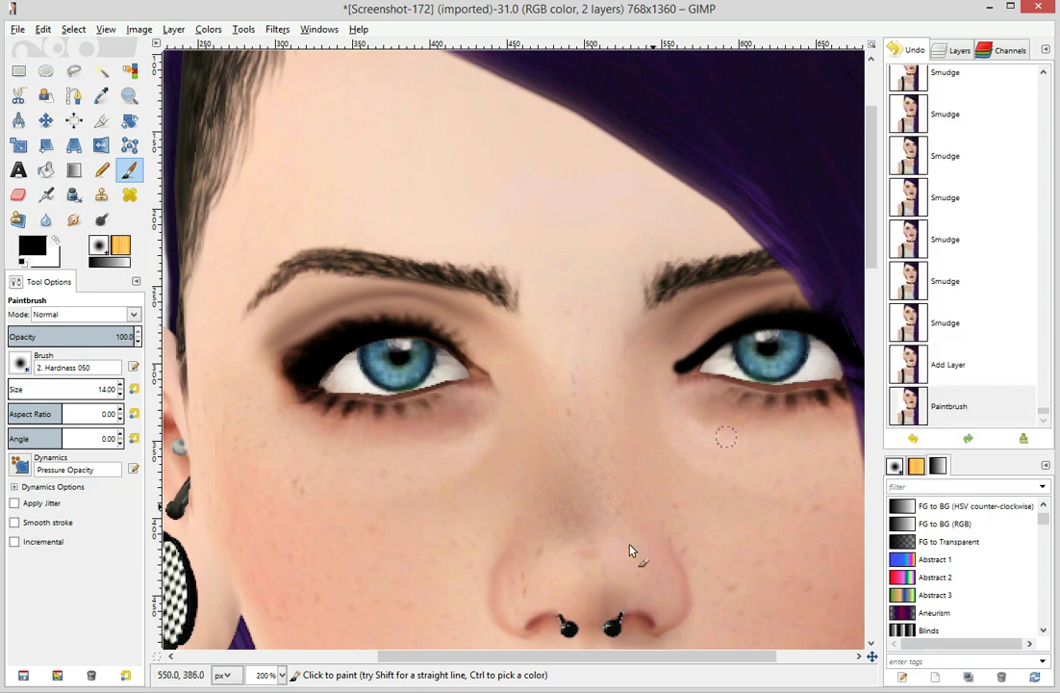
# Paint black eyeliner along the upper lid of the other eye, down to its inner corner
pyautogui.moveTo(473, 364)
pyautogui.mouseDown()
pyautogui.moveTo(427, 329)
pyautogui.moveTo(392, 331)
pyautogui.moveTo(312, 378)
pyautogui.mouseUp()
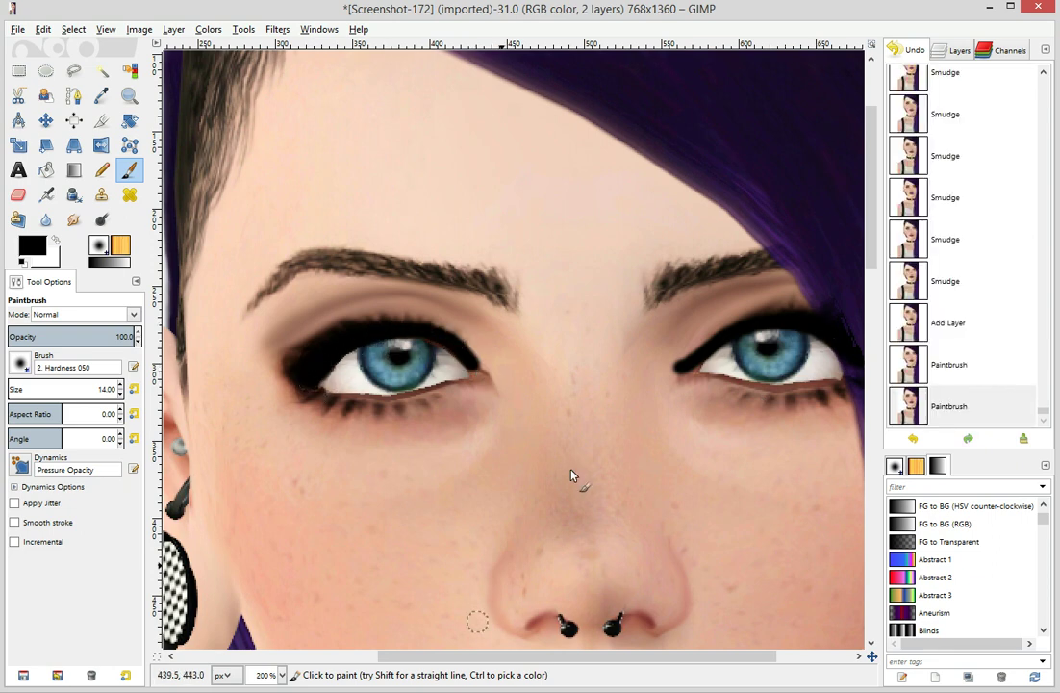
pyautogui.click(961, 369)
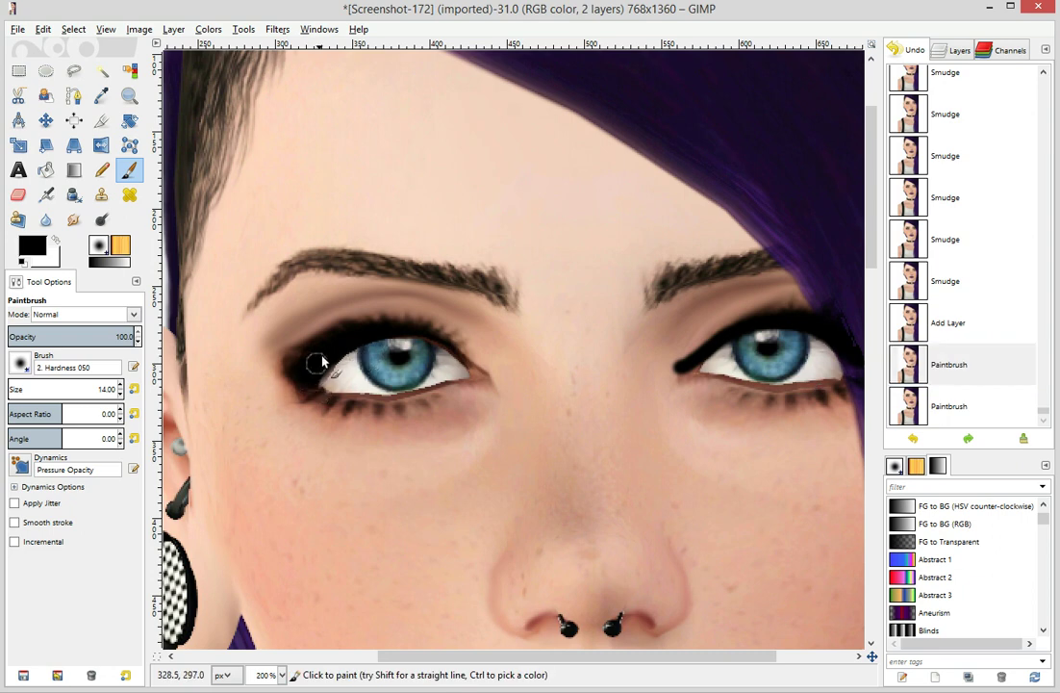
pyautogui.moveTo(436, 337); pyautogui.dragTo(485, 371)
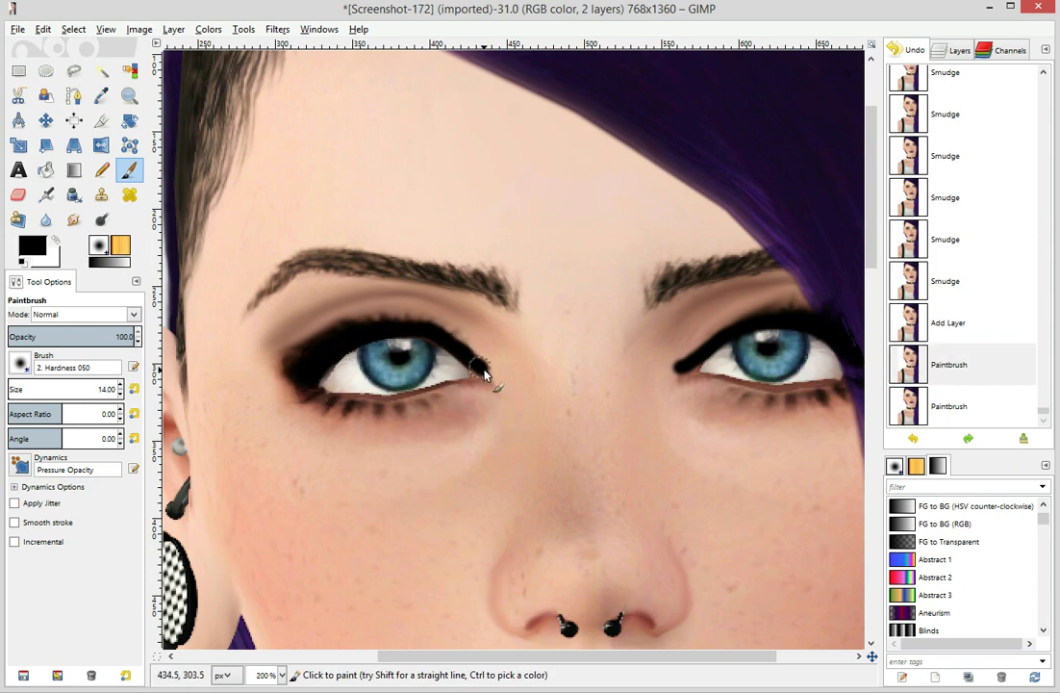
# Fill in the outer corner of the eye on the ear side with black and extend the liner into a thick wing
pyautogui.moveTo(548, 658); pyautogui.dragTo(465, 659)
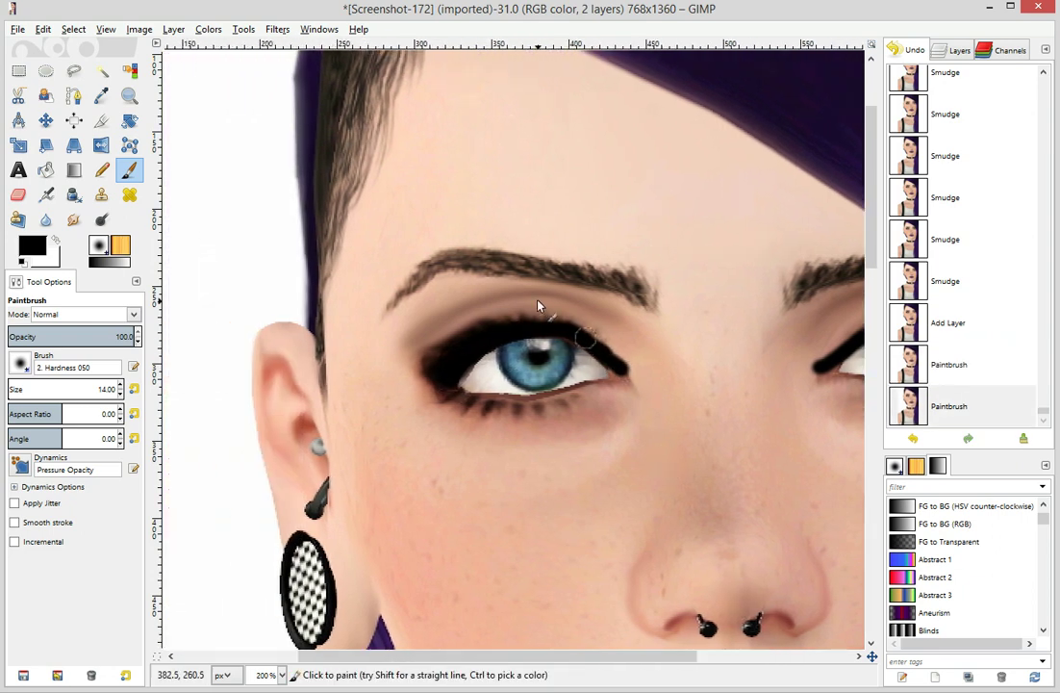
pyautogui.moveTo(456, 373)
pyautogui.mouseDown()
pyautogui.moveTo(447, 403)
pyautogui.moveTo(437, 391)
pyautogui.moveTo(453, 368)
pyautogui.moveTo(401, 374)
pyautogui.moveTo(469, 350)
pyautogui.mouseUp()
pyautogui.moveTo(401, 375)
pyautogui.mouseDown()
pyautogui.moveTo(466, 349)
pyautogui.moveTo(433, 371)
pyautogui.mouseUp()
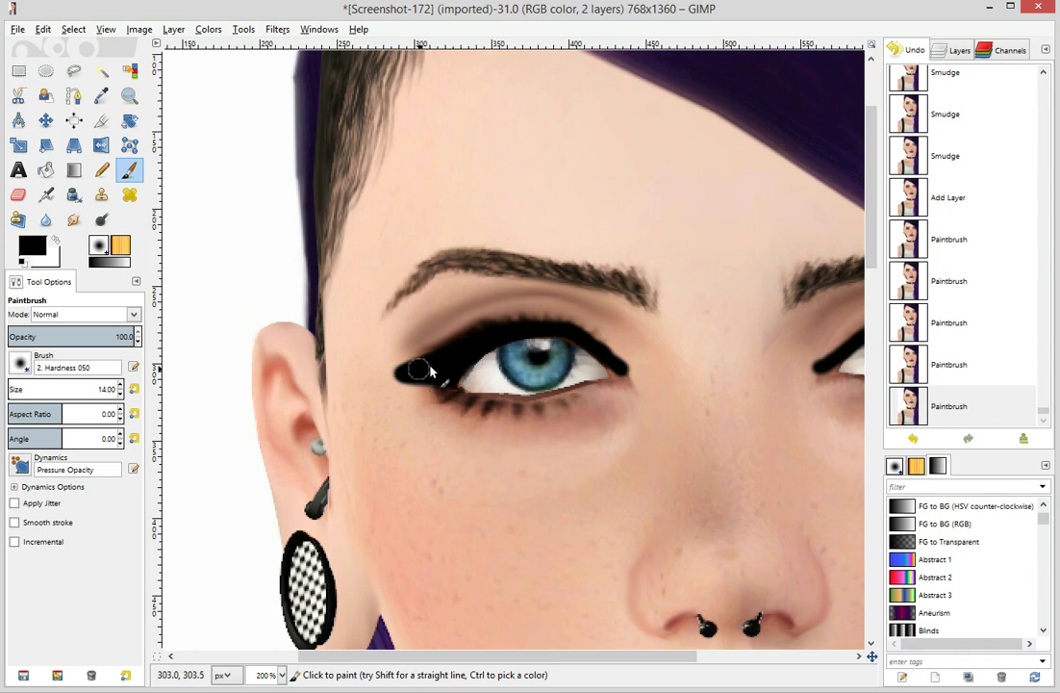
# Smudge the upper edge of the winged eyeliner using the 2. Hardness 050 brush at size 33
pyautogui.moveTo(438, 663); pyautogui.dragTo(511, 664)
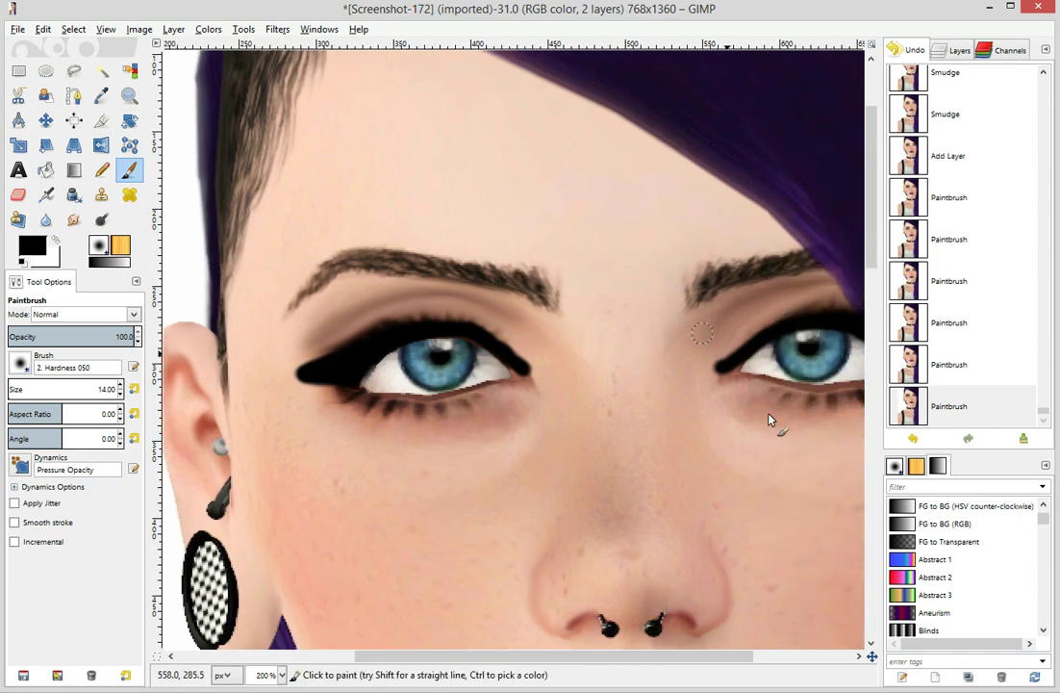
pyautogui.click(73, 220)
pyautogui.click(120, 385)
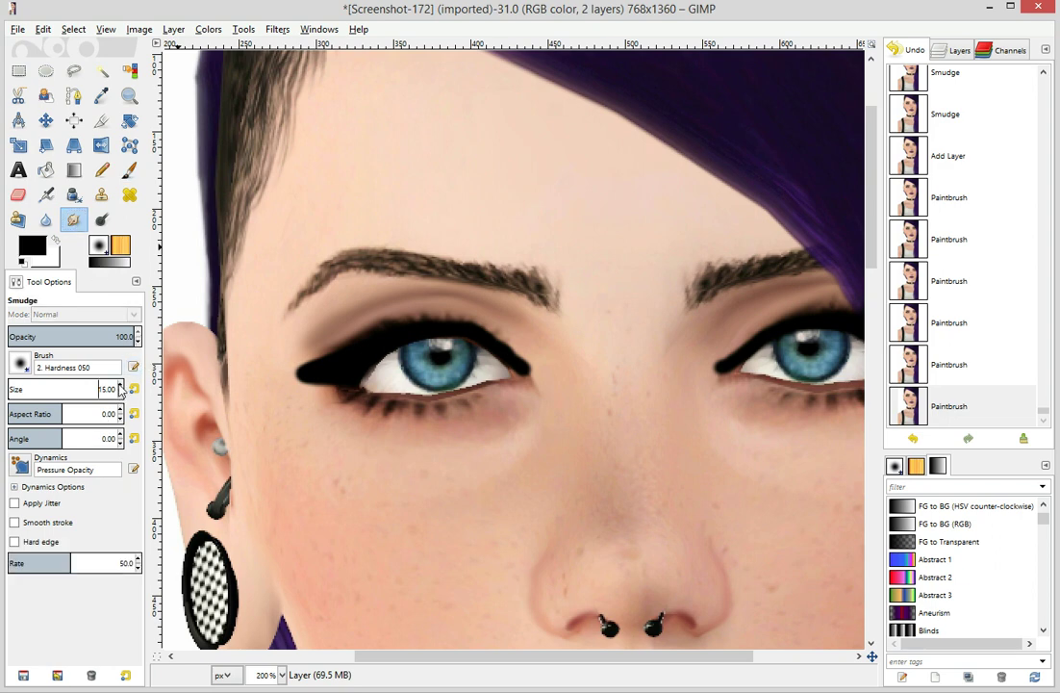
pyautogui.click(119, 385)
pyautogui.moveTo(391, 356)
pyautogui.mouseDown()
pyautogui.moveTo(488, 341)
pyautogui.moveTo(462, 332)
pyautogui.moveTo(494, 334)
pyautogui.mouseUp()
pyautogui.click(20, 362)
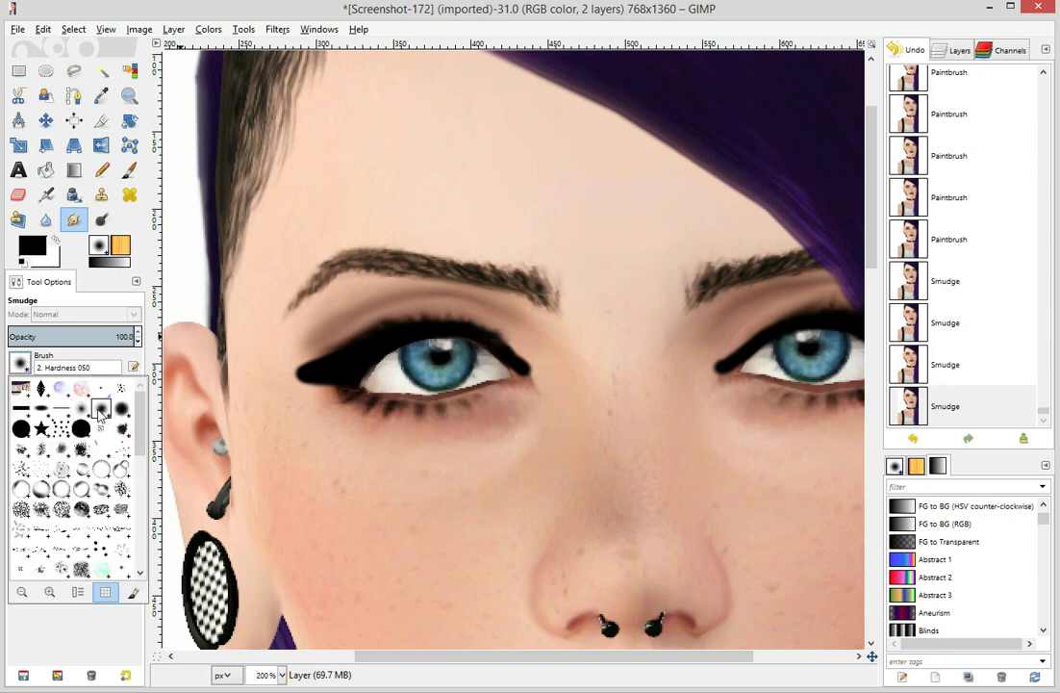
pyautogui.doubleClick(21, 429)
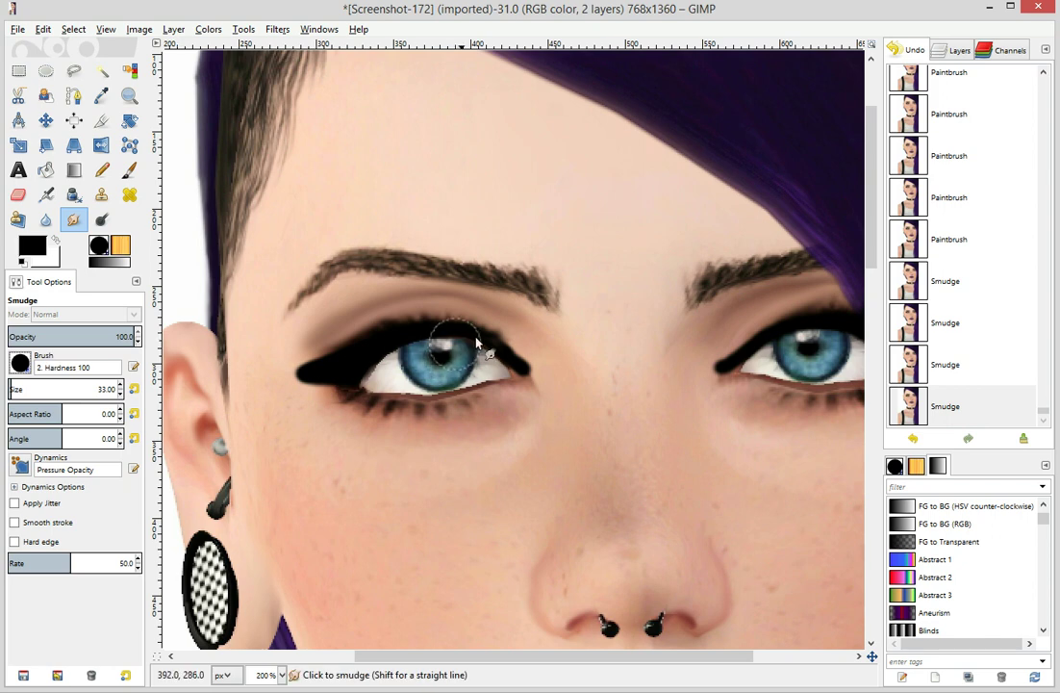
pyautogui.moveTo(477, 341)
pyautogui.mouseDown()
pyautogui.moveTo(530, 344)
pyautogui.moveTo(500, 374)
pyautogui.mouseUp()
pyautogui.click(921, 365)
pyautogui.click(938, 330)
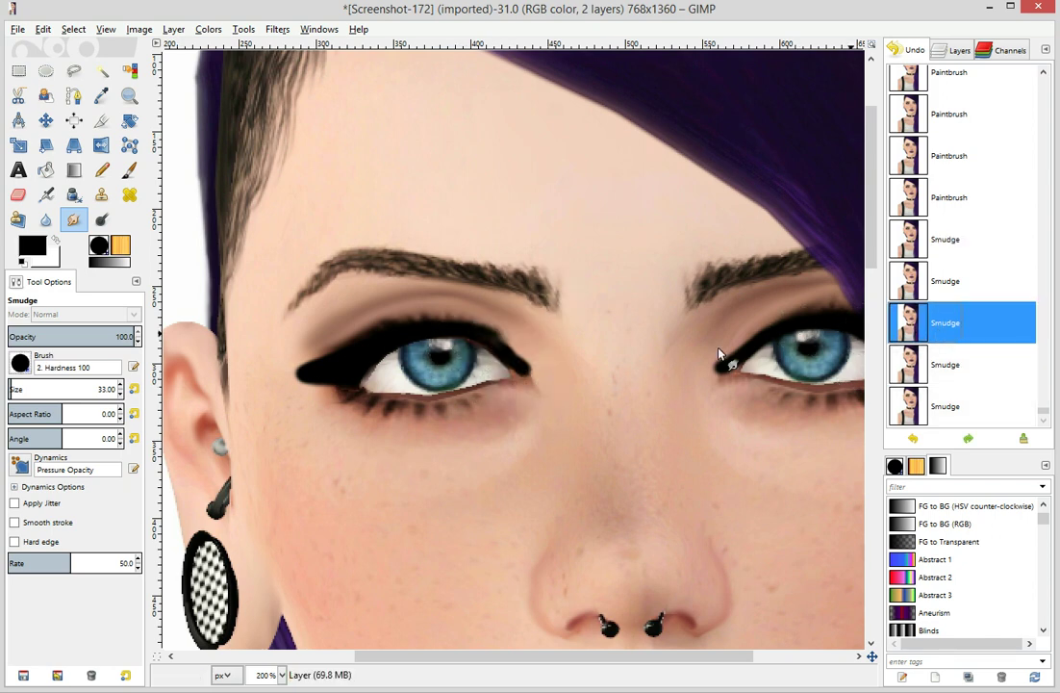
pyautogui.click(20, 362)
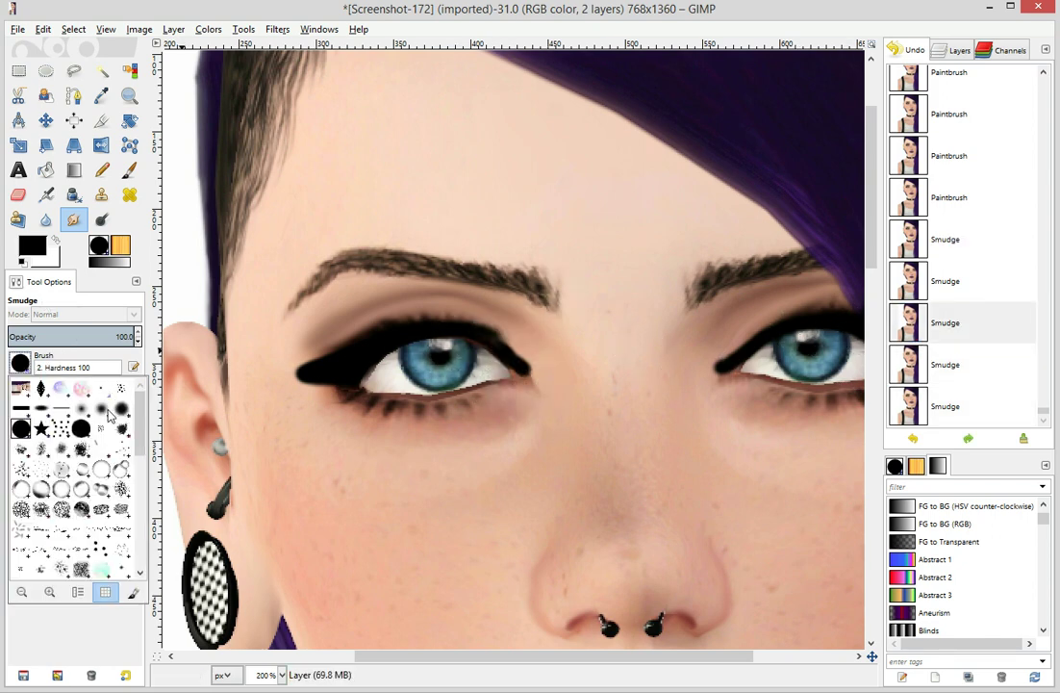
pyautogui.click(109, 413)
# Smudge the eyeliner along both upper lids, softening its edges and tapering the inner corners into thin points
pyautogui.moveTo(473, 336); pyautogui.dragTo(502, 335)
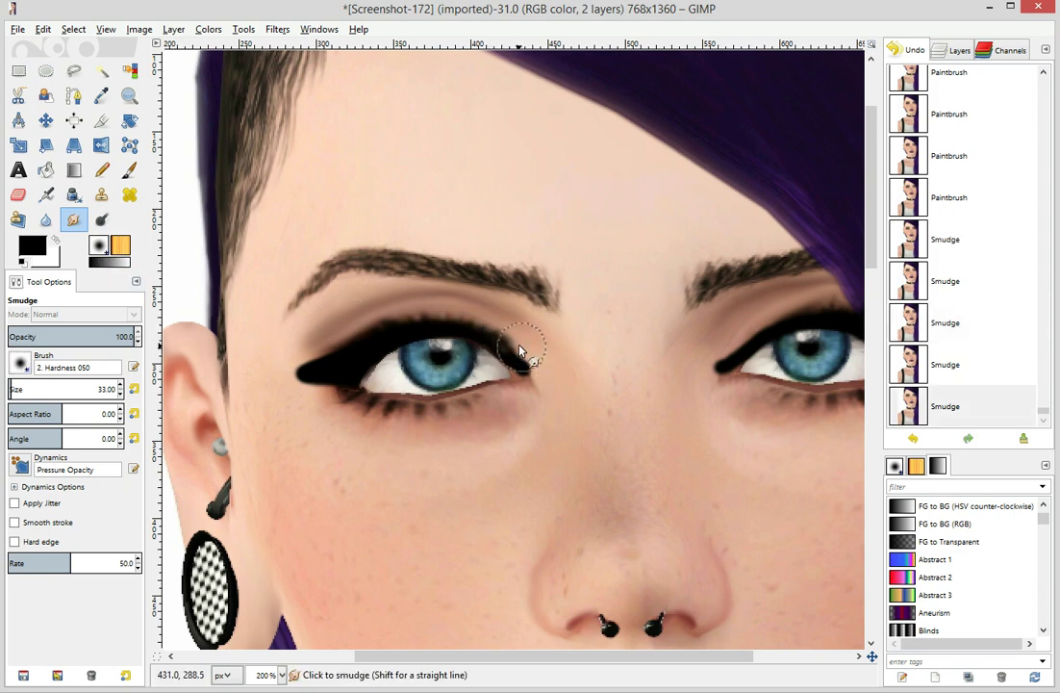
pyautogui.moveTo(520, 351)
pyautogui.mouseDown()
pyautogui.moveTo(531, 351)
pyautogui.moveTo(524, 375)
pyautogui.moveTo(487, 360)
pyautogui.moveTo(517, 373)
pyautogui.mouseUp()
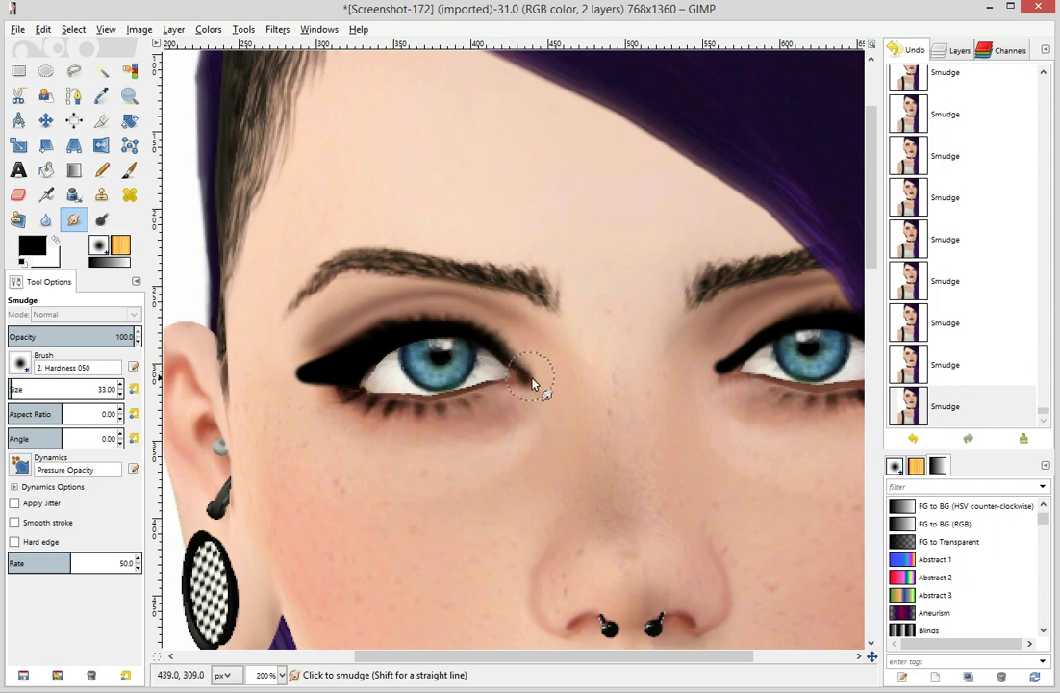
pyautogui.click(924, 364)
pyautogui.click(922, 291)
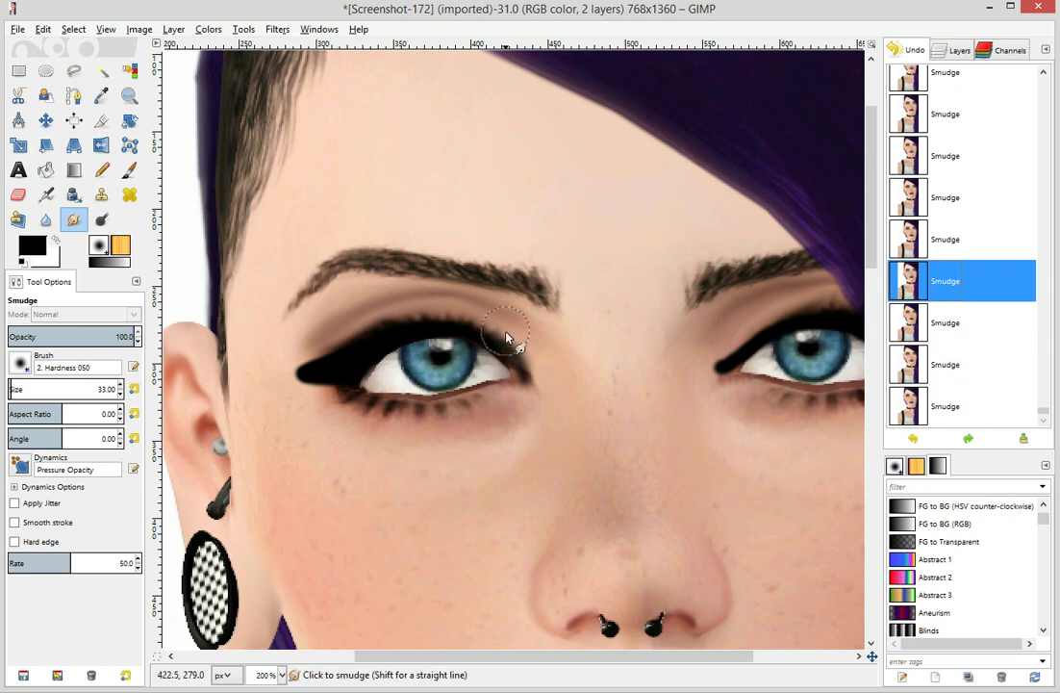
pyautogui.moveTo(525, 355); pyautogui.dragTo(531, 366)
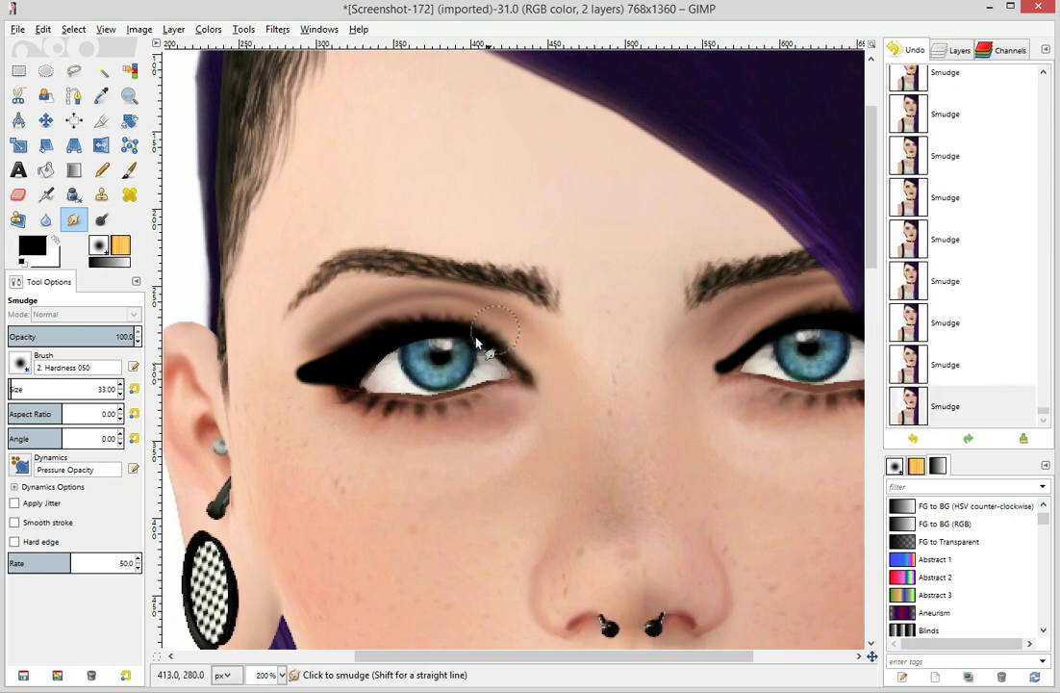
pyautogui.moveTo(479, 337); pyautogui.dragTo(542, 385)
pyautogui.moveTo(622, 655); pyautogui.dragTo(673, 654)
pyautogui.moveTo(610, 369); pyautogui.dragTo(621, 331)
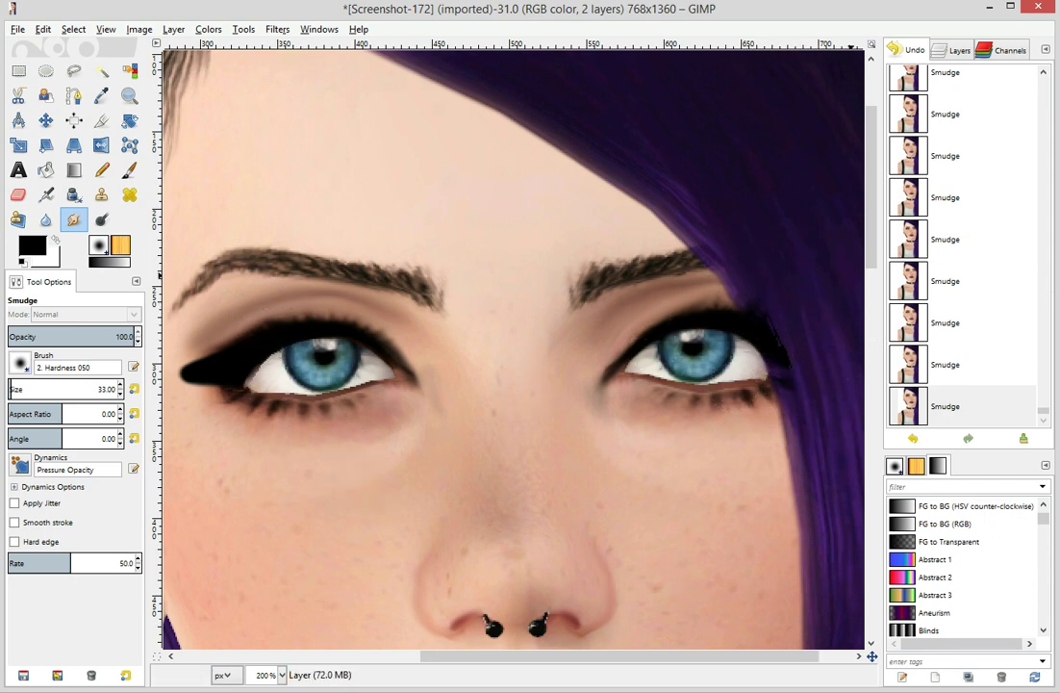
# Duplicate the eyeliner layer and select the copy for editing
pyautogui.click(956, 50)
pyautogui.click(994, 138)
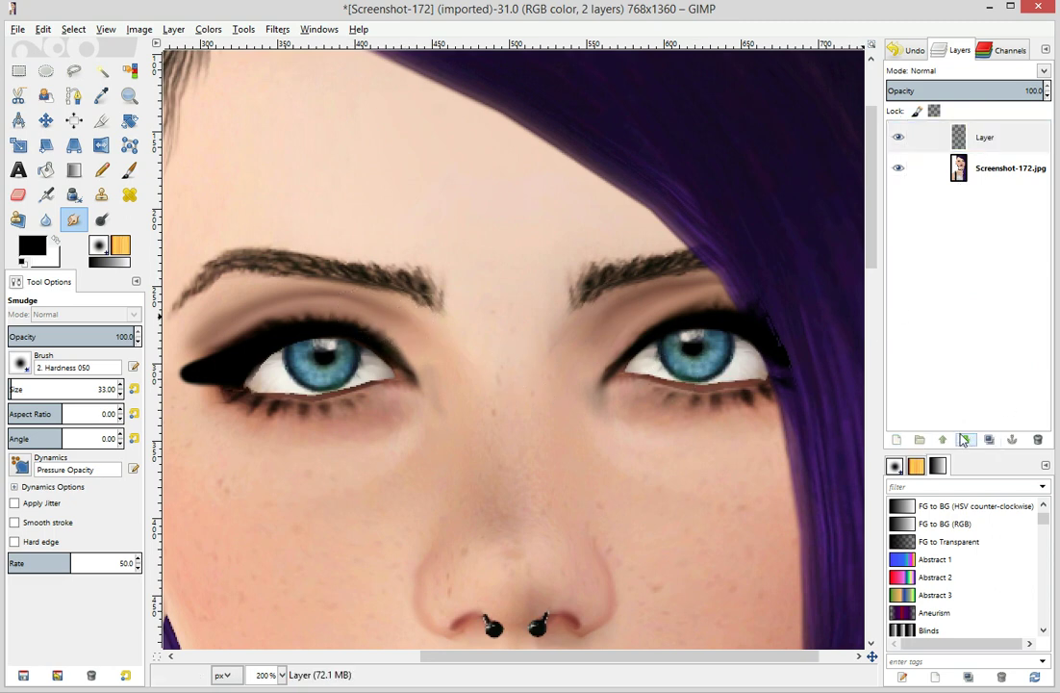
pyautogui.click(987, 140)
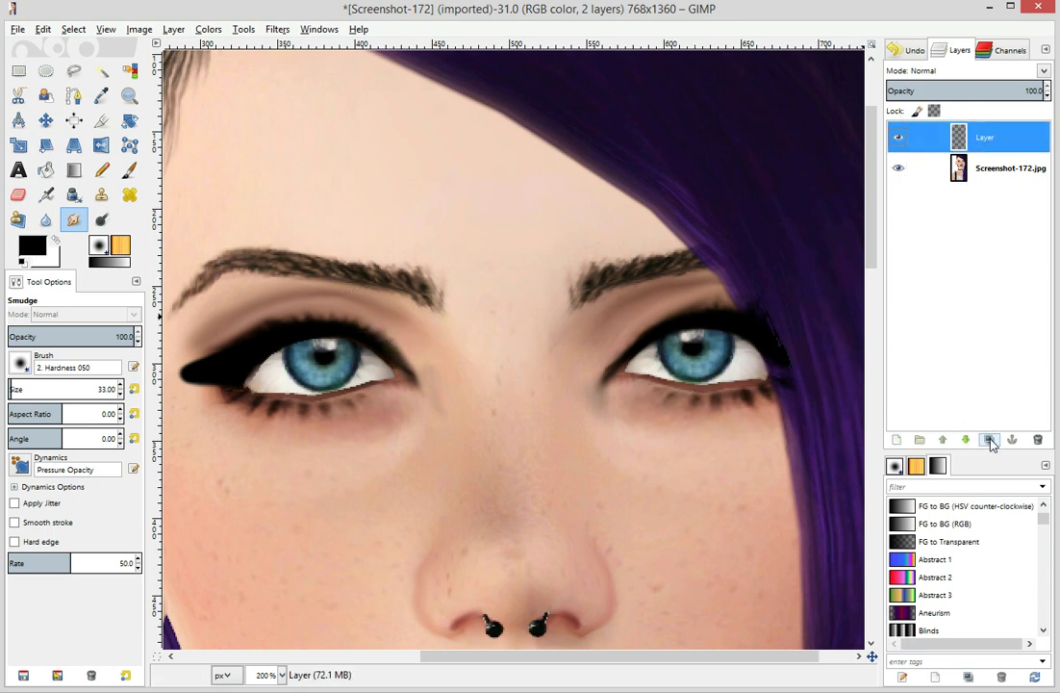
pyautogui.click(990, 442)
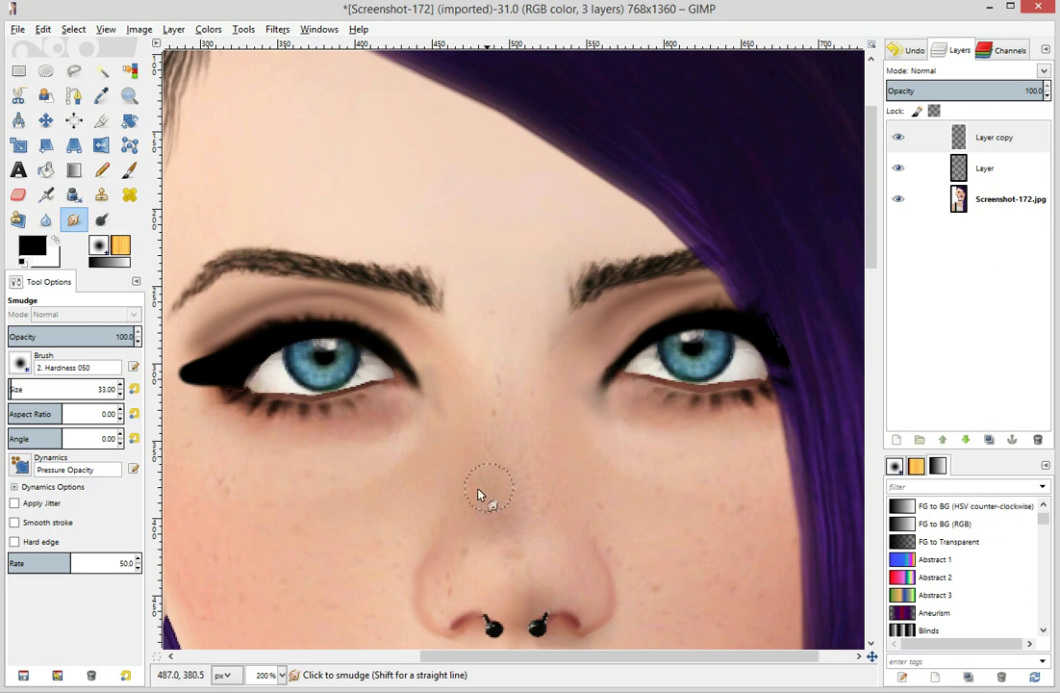
pyautogui.moveTo(450, 657); pyautogui.dragTo(431, 643)
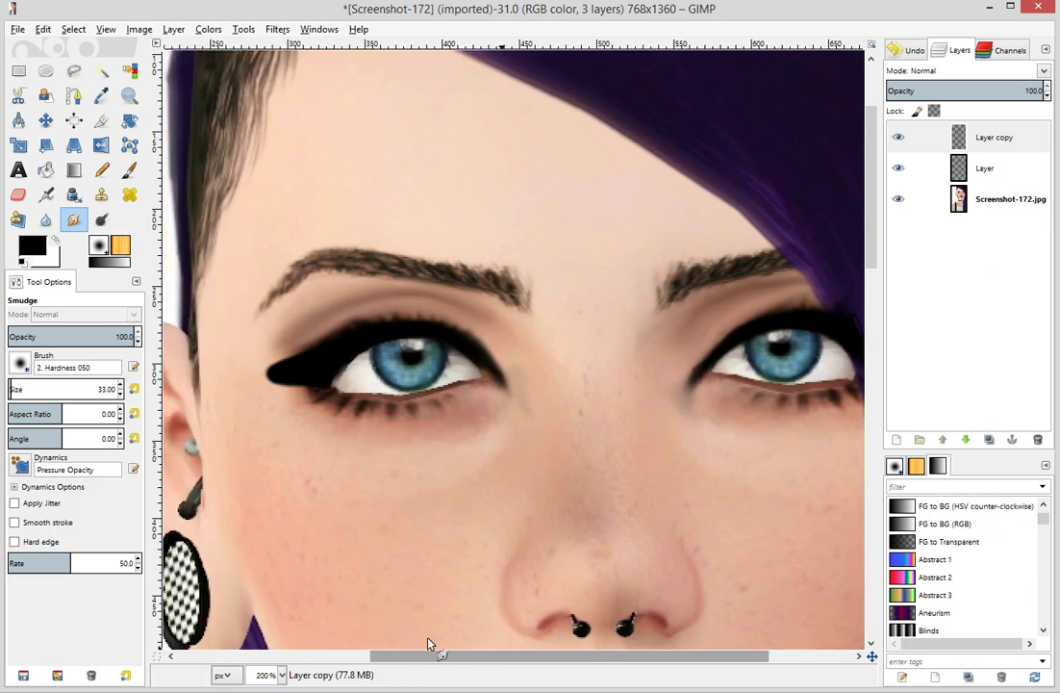
pyautogui.click(999, 160)
pyautogui.doubleClick(997, 147)
pyautogui.click(964, 137)
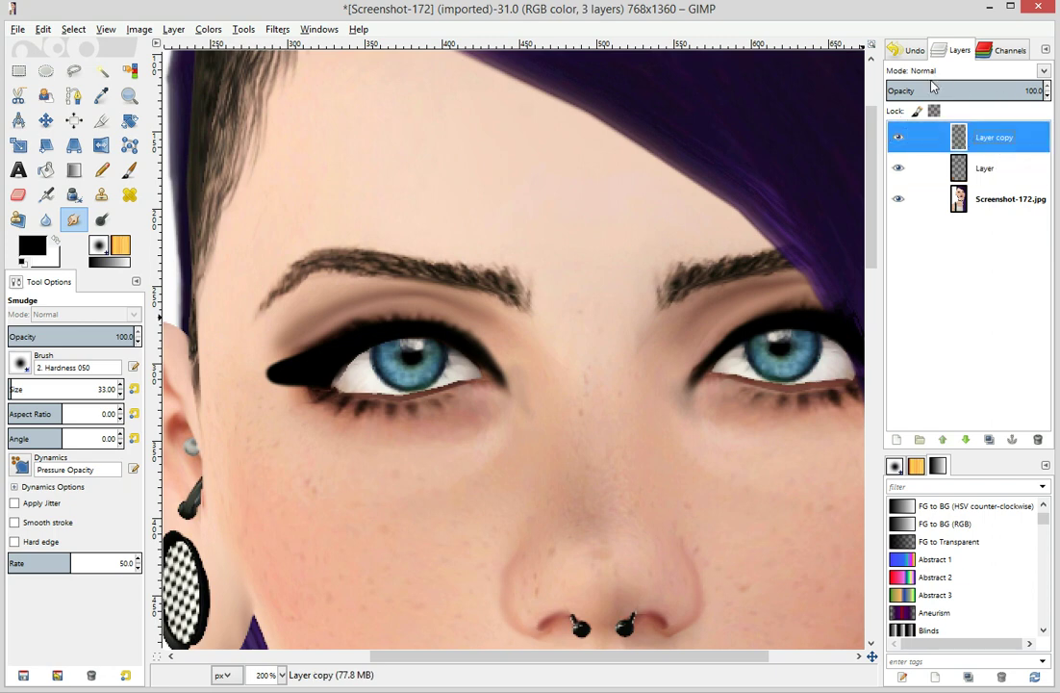
# Smudge the upper edge of the eyeliner on the ear-side eye into fine lash strands using the Bristles 03 brush at size 19
pyautogui.click(20, 364)
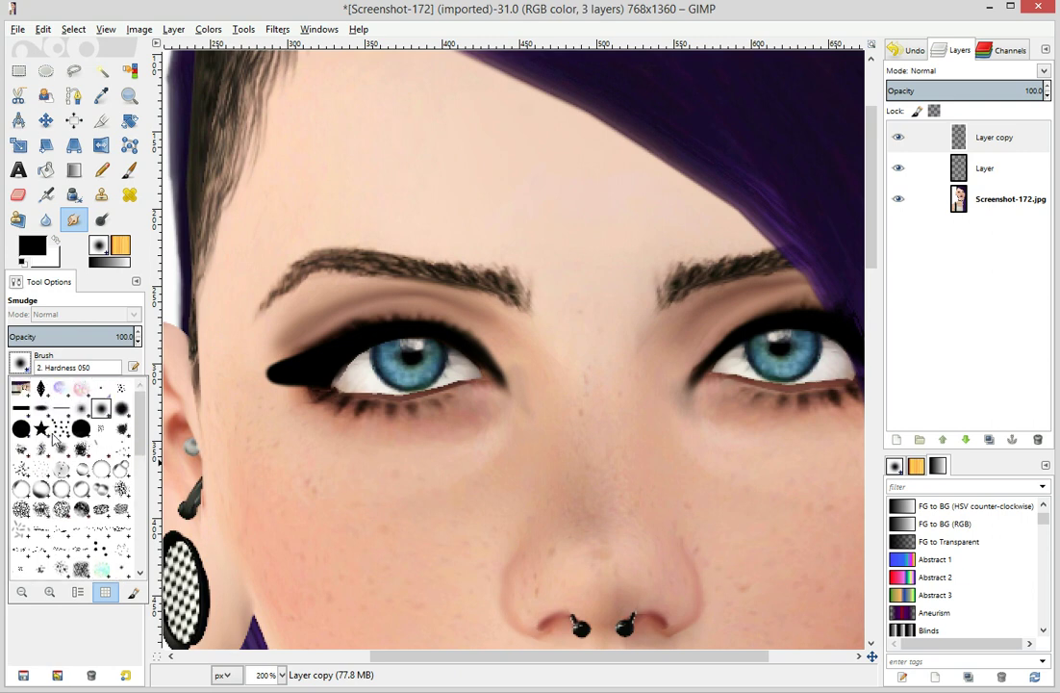
pyautogui.click(40, 478)
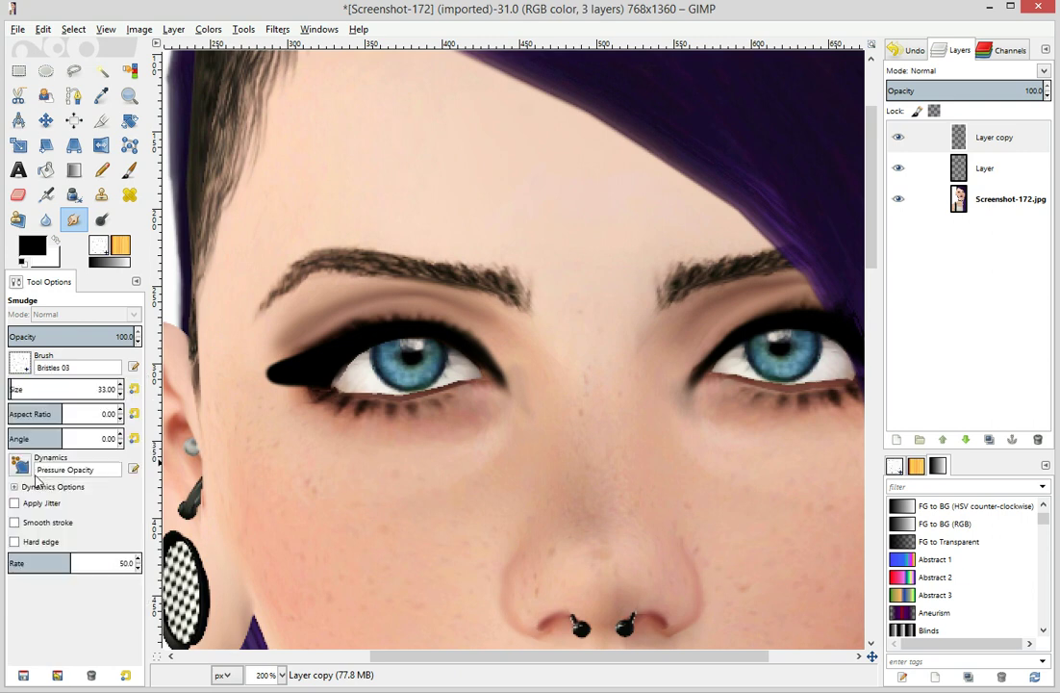
pyautogui.click(120, 395)
pyautogui.scroll(-7, 124, 396)
pyautogui.rightClick(402, 354)
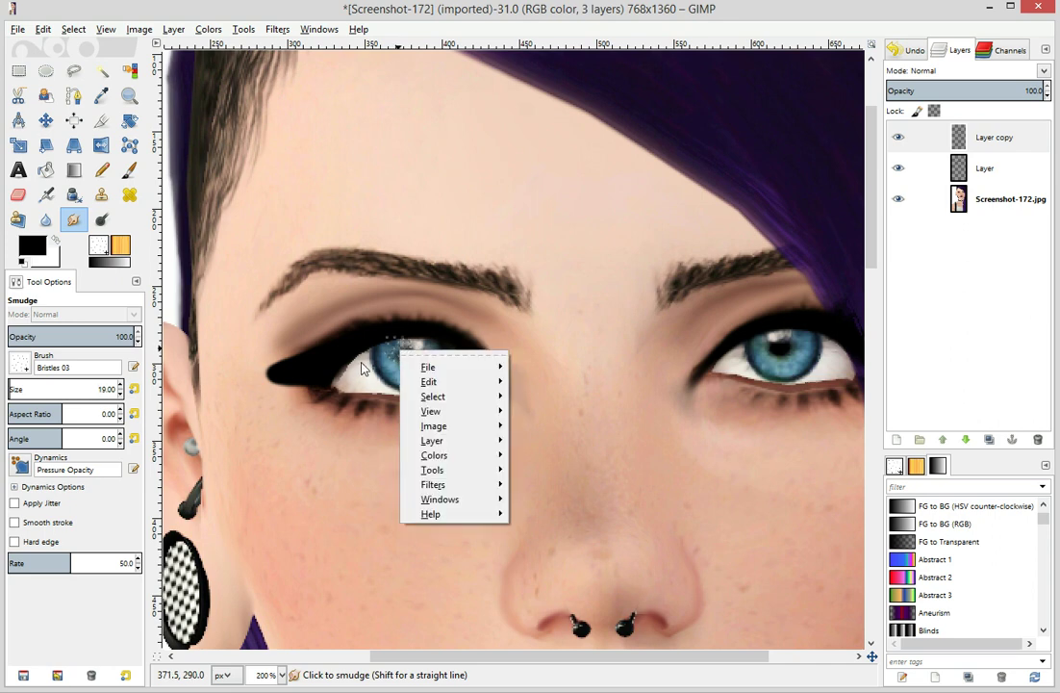
pyautogui.click(362, 365)
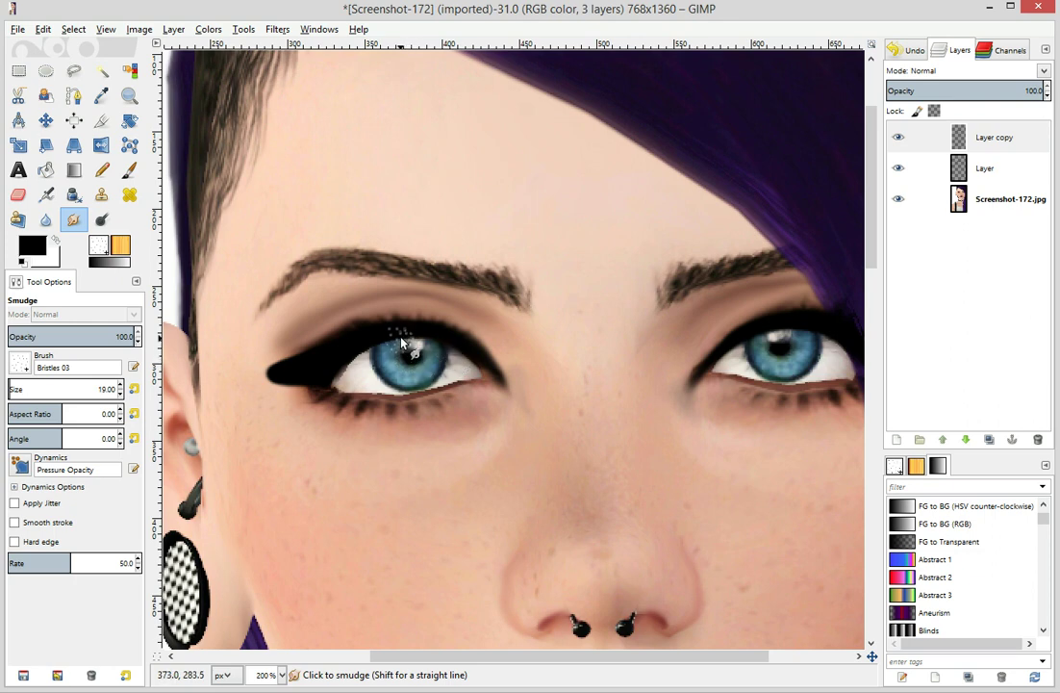
pyautogui.moveTo(416, 356); pyautogui.dragTo(406, 360)
# Smudge lash strands out of the eyeliner's upper edge on both eyes using the 2. Hardness 025 brush at size 12
pyautogui.click(19, 361)
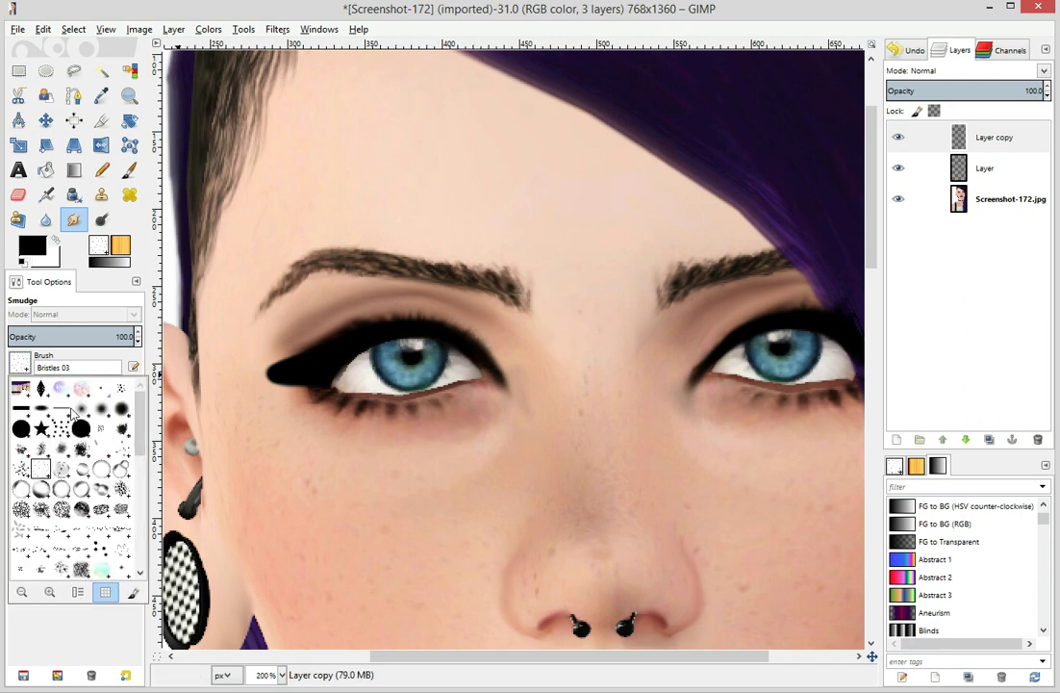
pyautogui.click(70, 412)
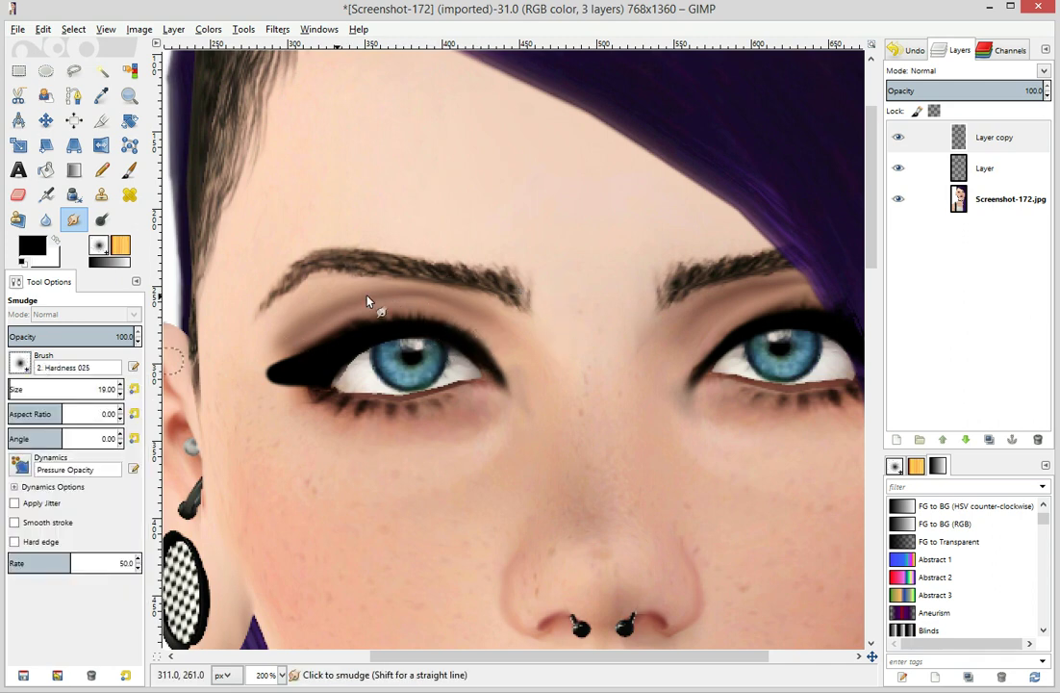
pyautogui.click(121, 395)
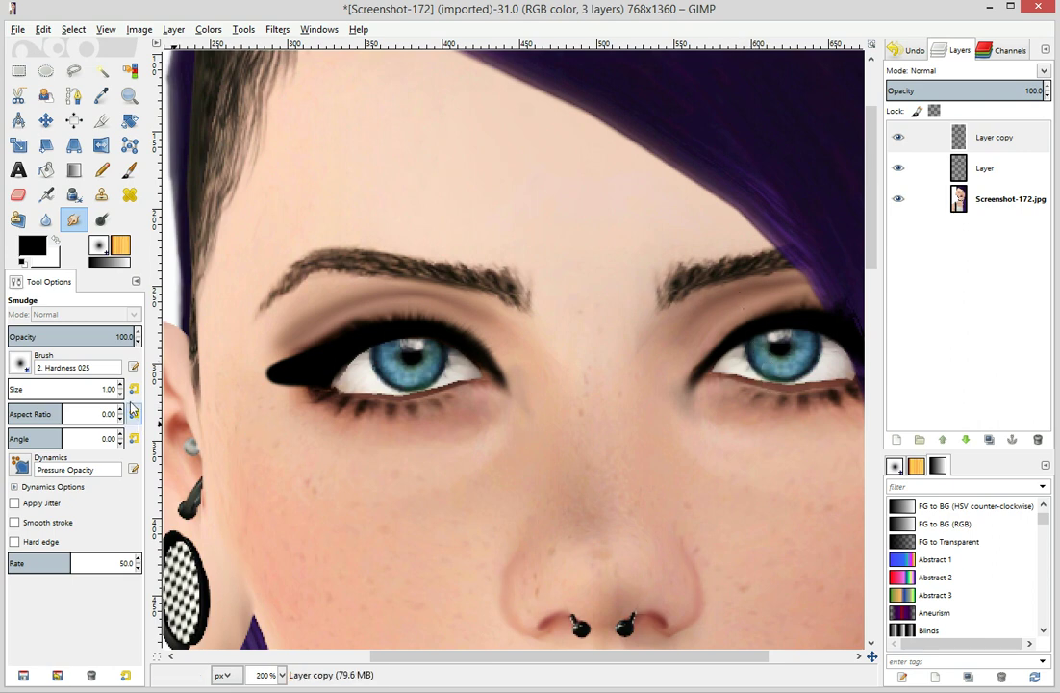
pyautogui.click(120, 384)
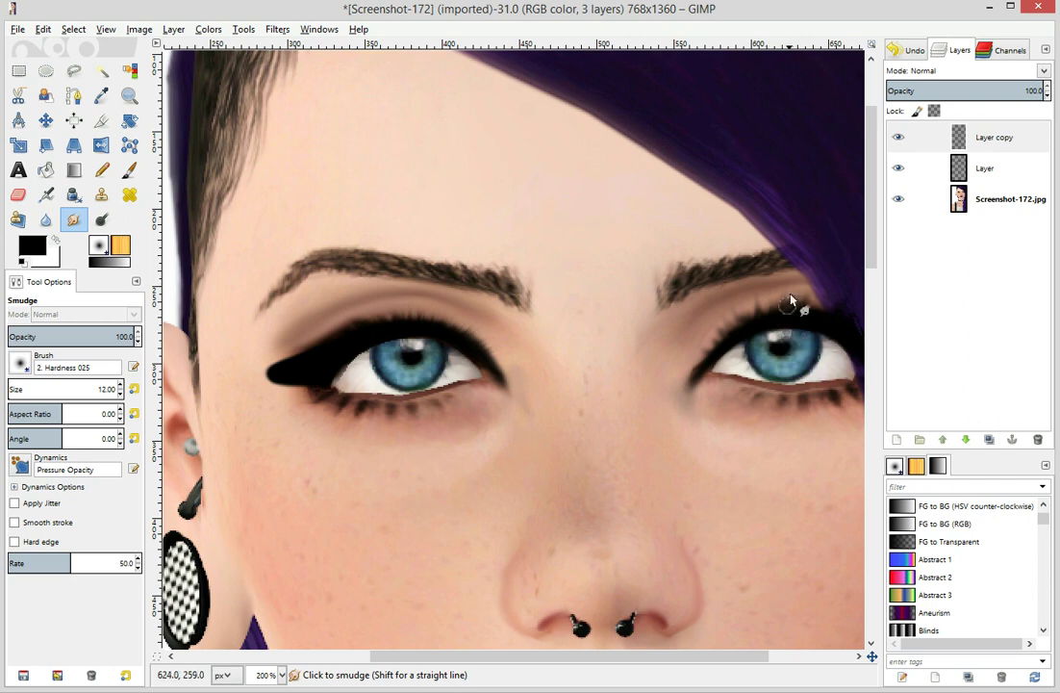
# Zoom out to the whole face and step back through the undo history to revert the latest smudge strokes
pyautogui.click(282, 674)
pyautogui.click(269, 603)
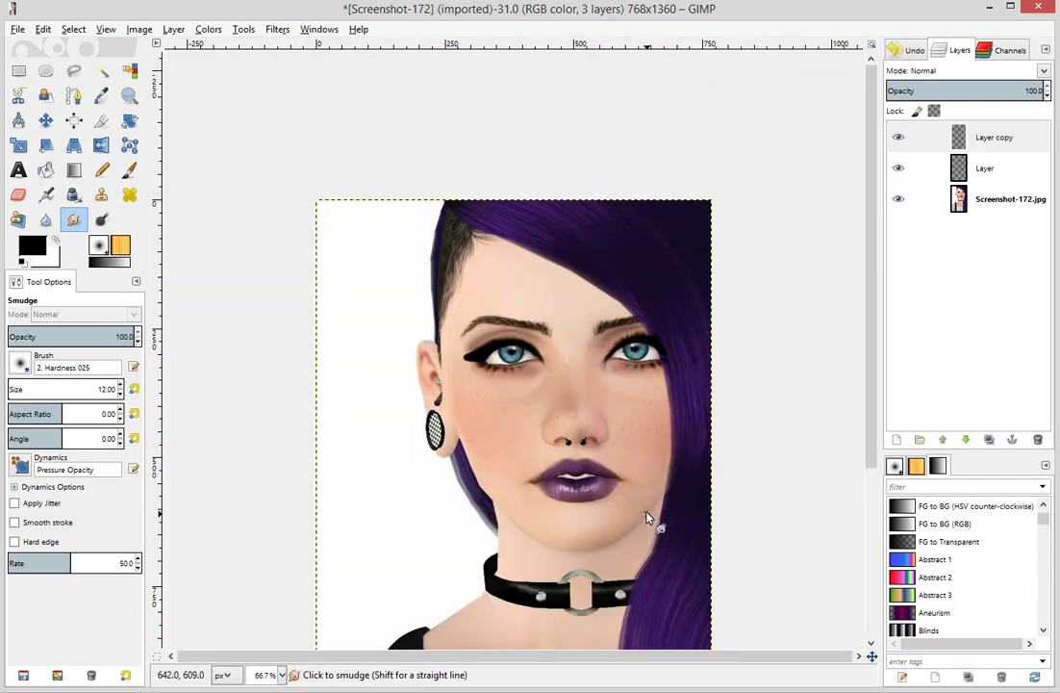
pyautogui.click(921, 49)
pyautogui.click(960, 367)
pyautogui.click(960, 208)
pyautogui.scroll(3, 948, 253)
pyautogui.click(965, 310)
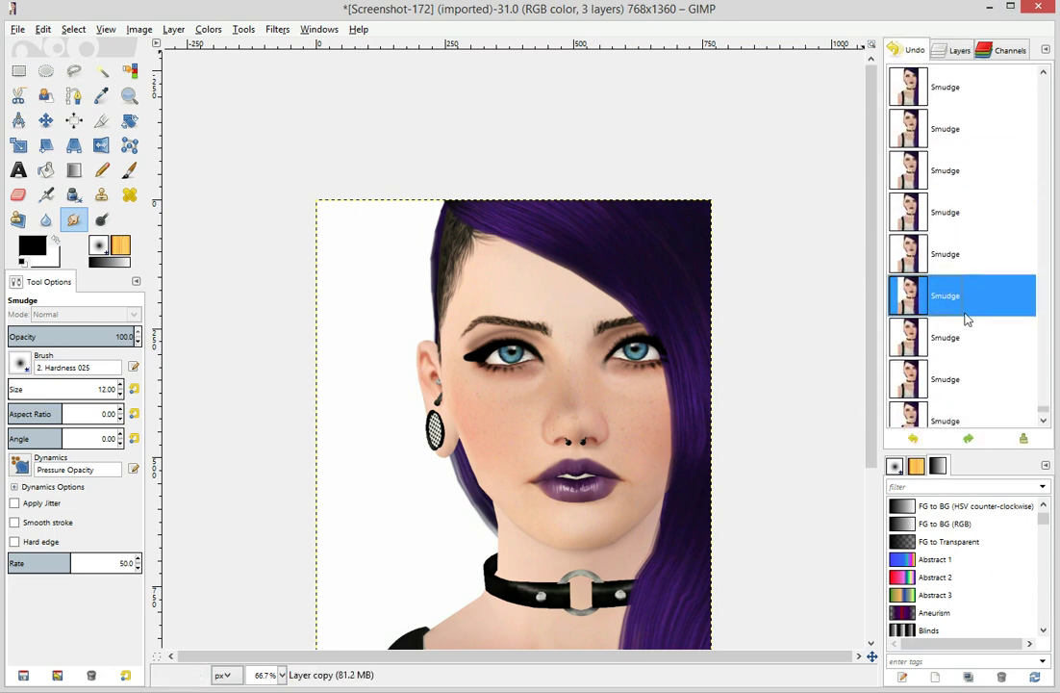
pyautogui.click(960, 265)
pyautogui.scroll(3, 963, 284)
pyautogui.click(962, 284)
pyautogui.scroll(3, 962, 285)
pyautogui.click(963, 285)
pyautogui.scroll(2, 962, 294)
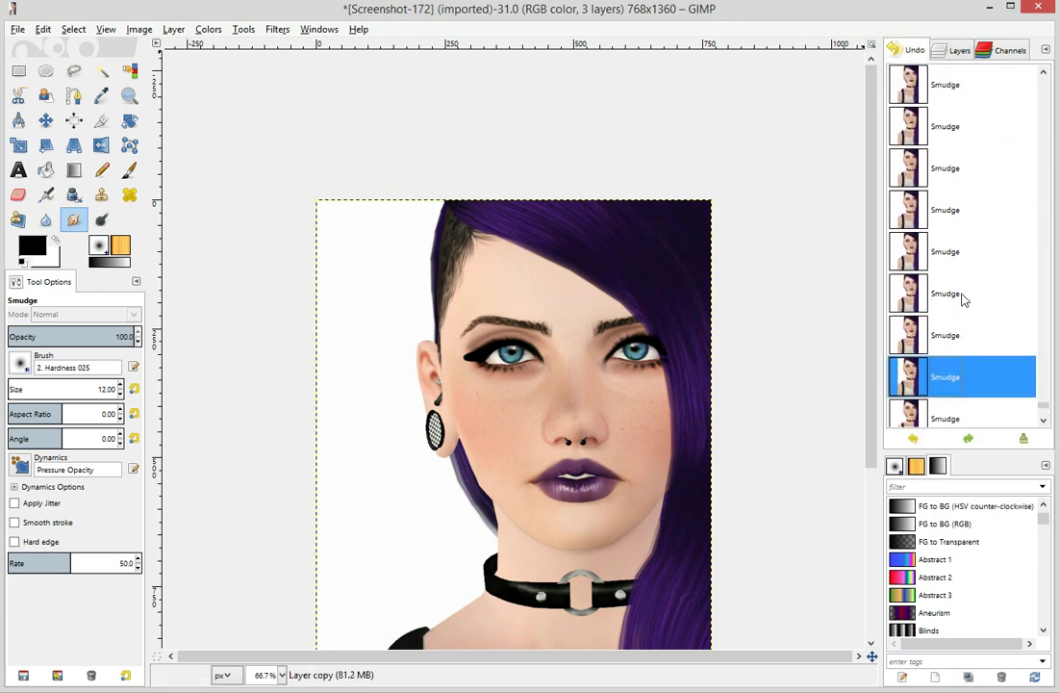
pyautogui.click(962, 294)
pyautogui.scroll(2, 957, 294)
pyautogui.click(954, 307)
pyautogui.scroll(2, 954, 307)
pyautogui.click(955, 347)
pyautogui.click(951, 298)
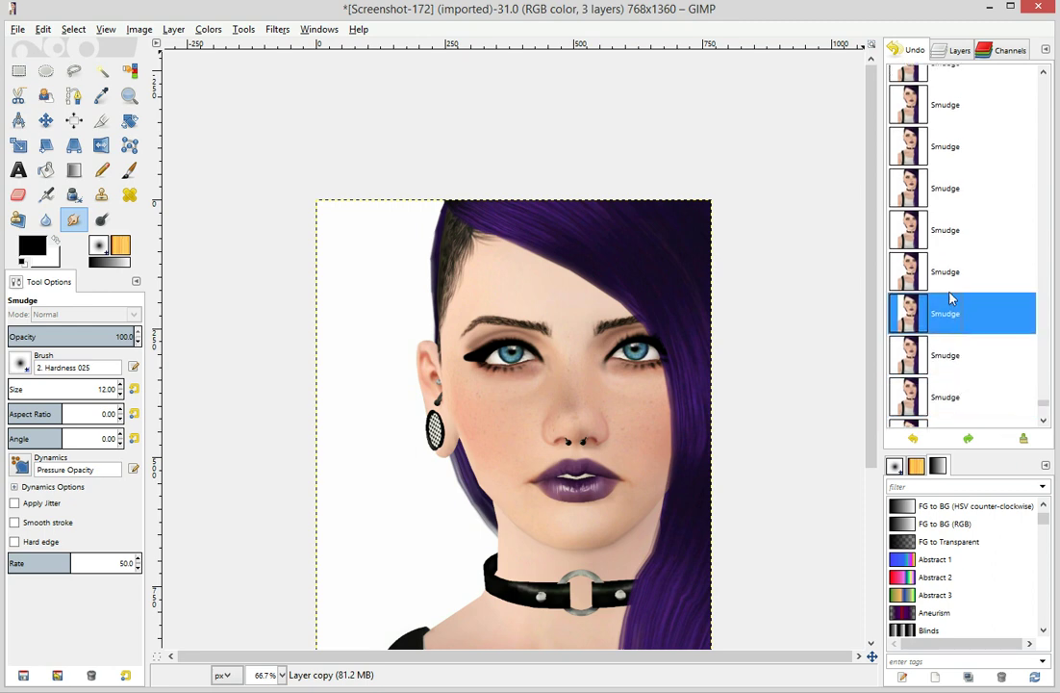
# Compare neighbouring smudge states in the undo history and restore an earlier one
pyautogui.press('Down')
pyautogui.press('Down')
pyautogui.press('Up')
pyautogui.press('Up')
pyautogui.press('Down')
pyautogui.press('Down')
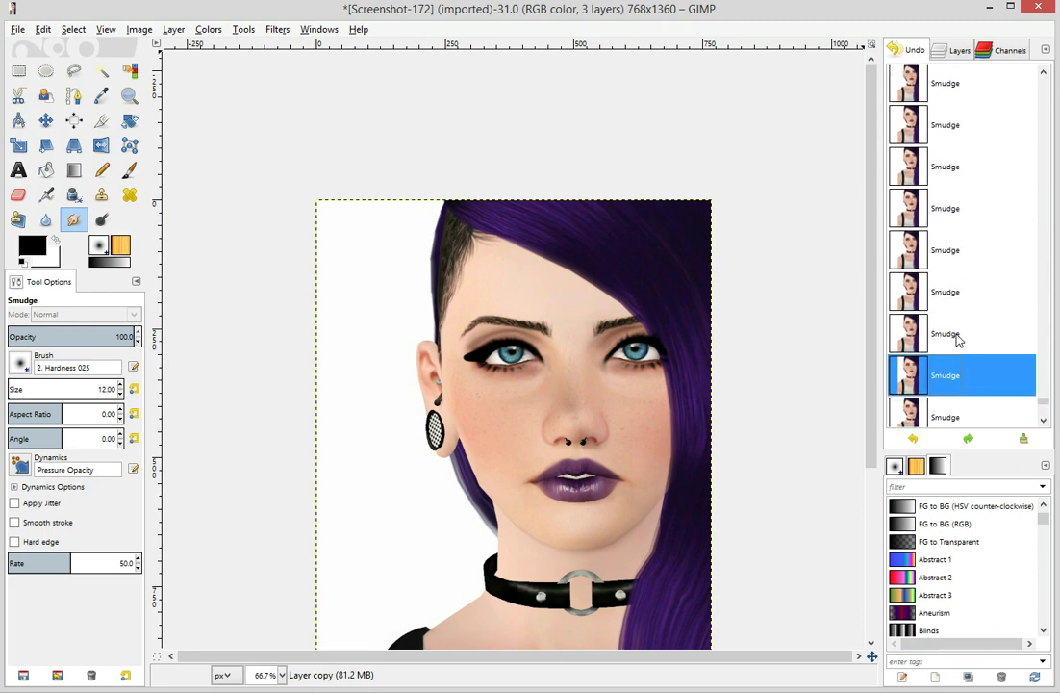
pyautogui.click(938, 287)
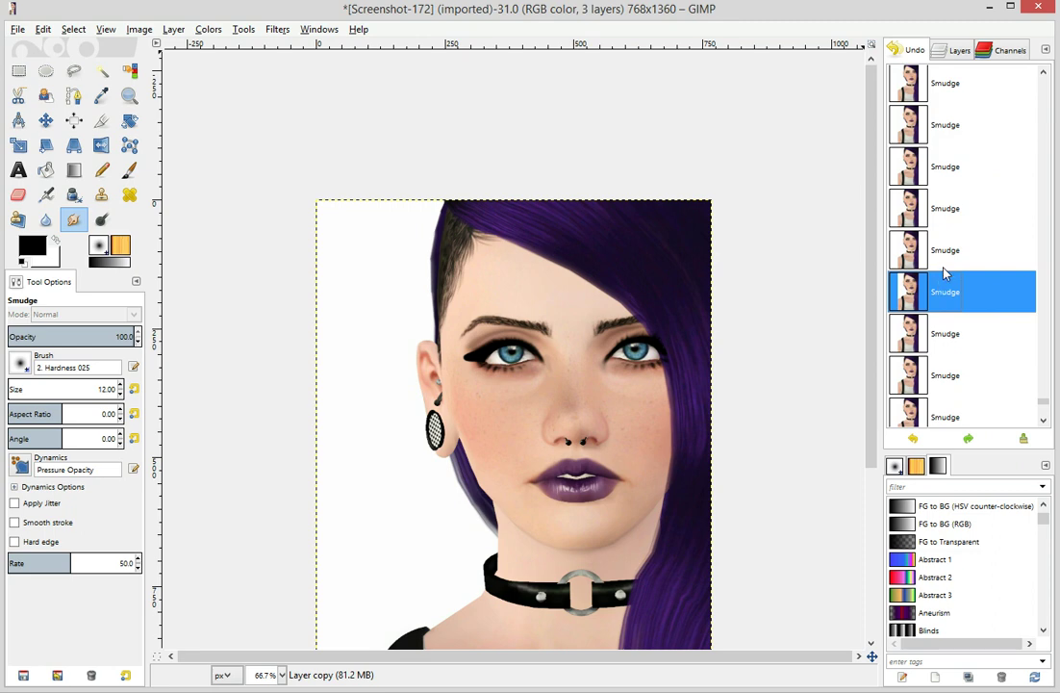
pyautogui.press('Up')
pyautogui.press('Up')
pyautogui.press('Up')
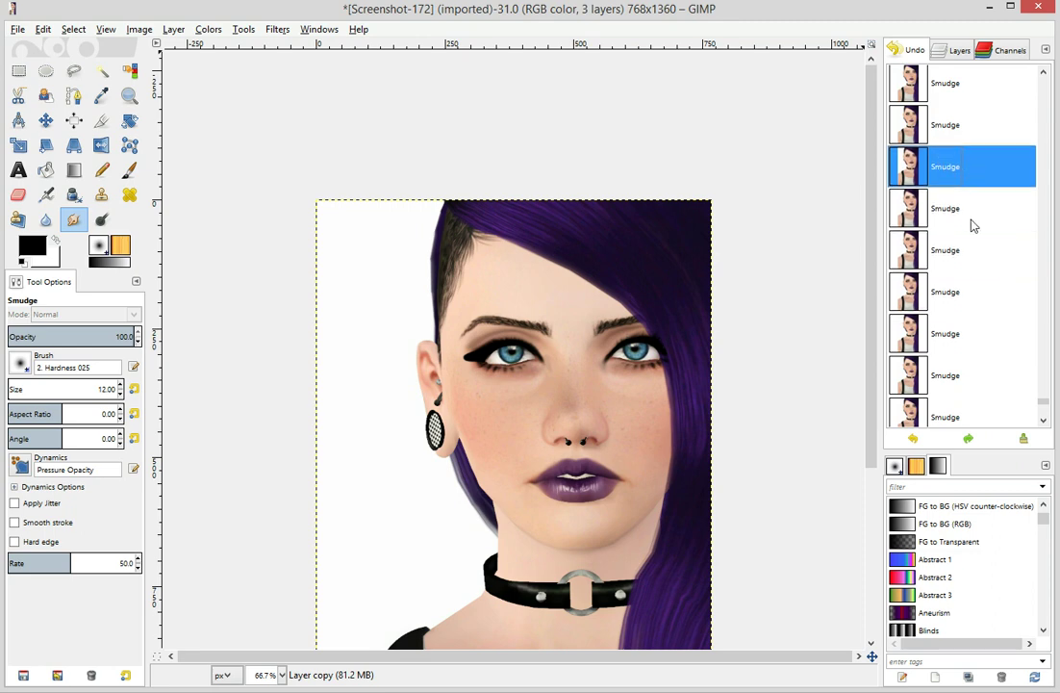
pyautogui.press('Down')
pyautogui.press('Down')
pyautogui.press('Down')
pyautogui.press('Down')
pyautogui.click(975, 240)
pyautogui.click(960, 187)
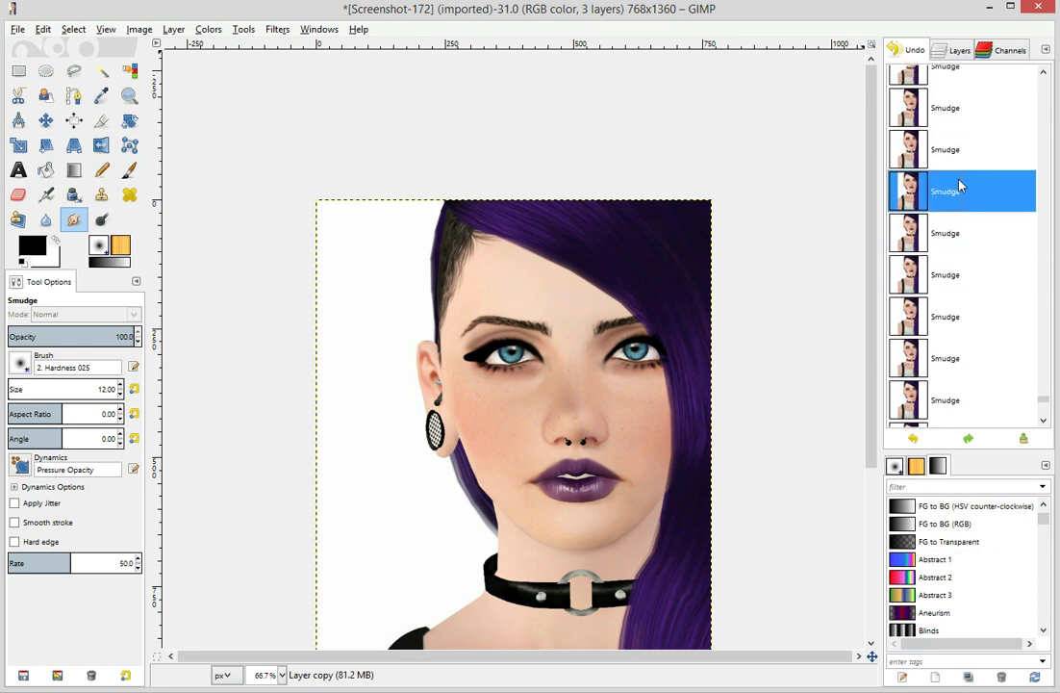
# Smudge the eyeliner's upper edge on both eyes into fine lash strands using the Bristles 03 brush at size 20
pyautogui.click(956, 51)
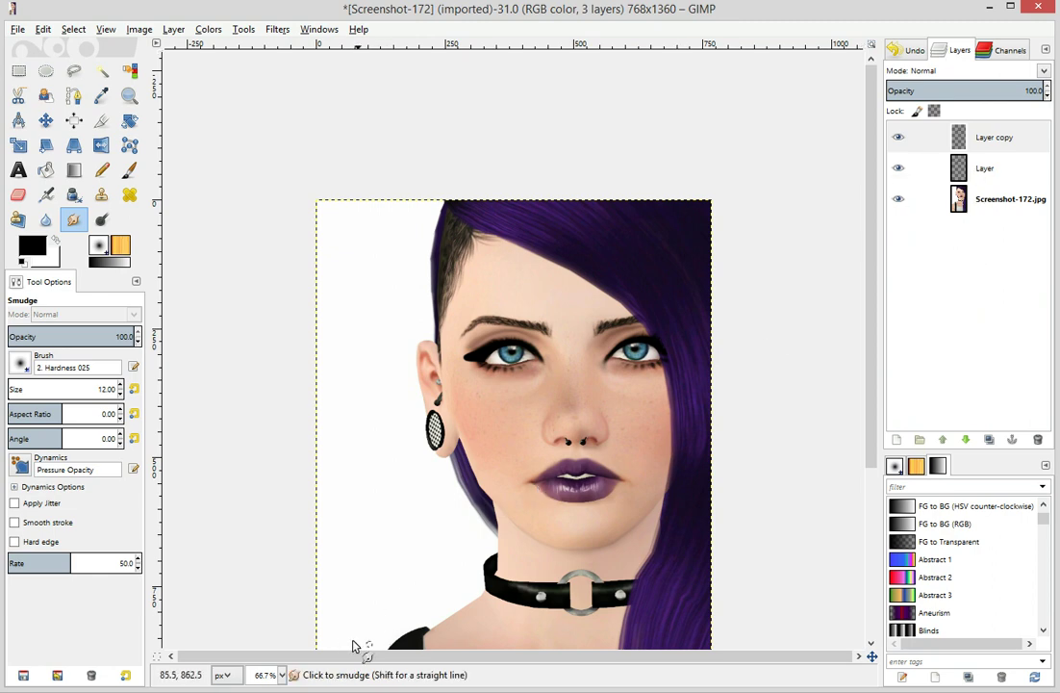
pyautogui.click(282, 676)
pyautogui.moveTo(490, 656); pyautogui.dragTo(479, 657)
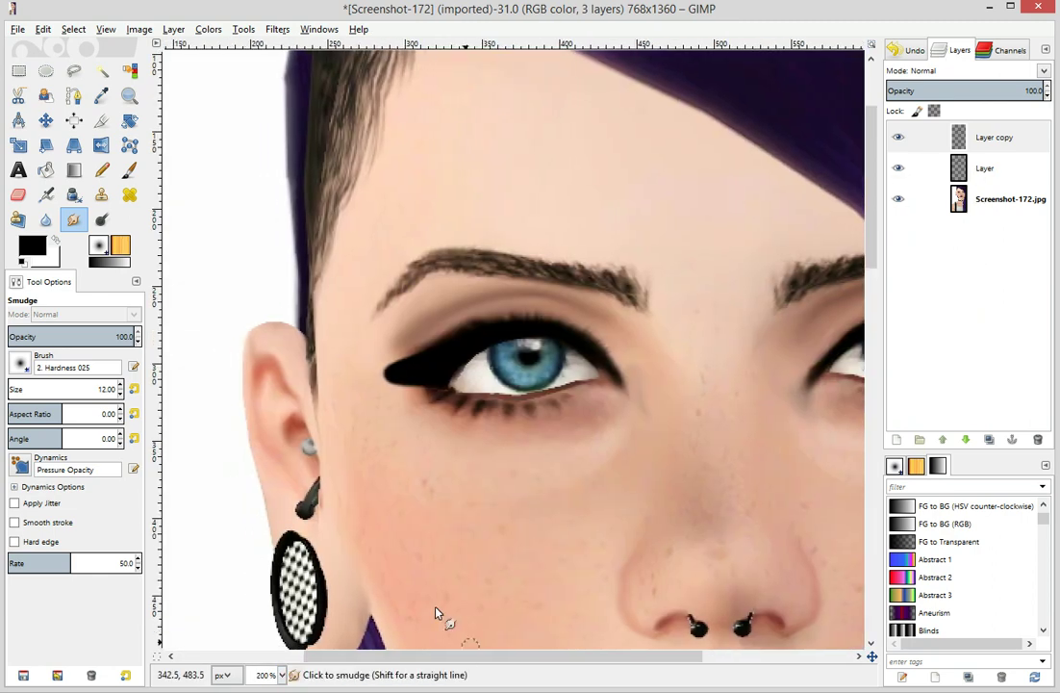
pyautogui.click(20, 362)
pyautogui.click(46, 403)
pyautogui.click(19, 363)
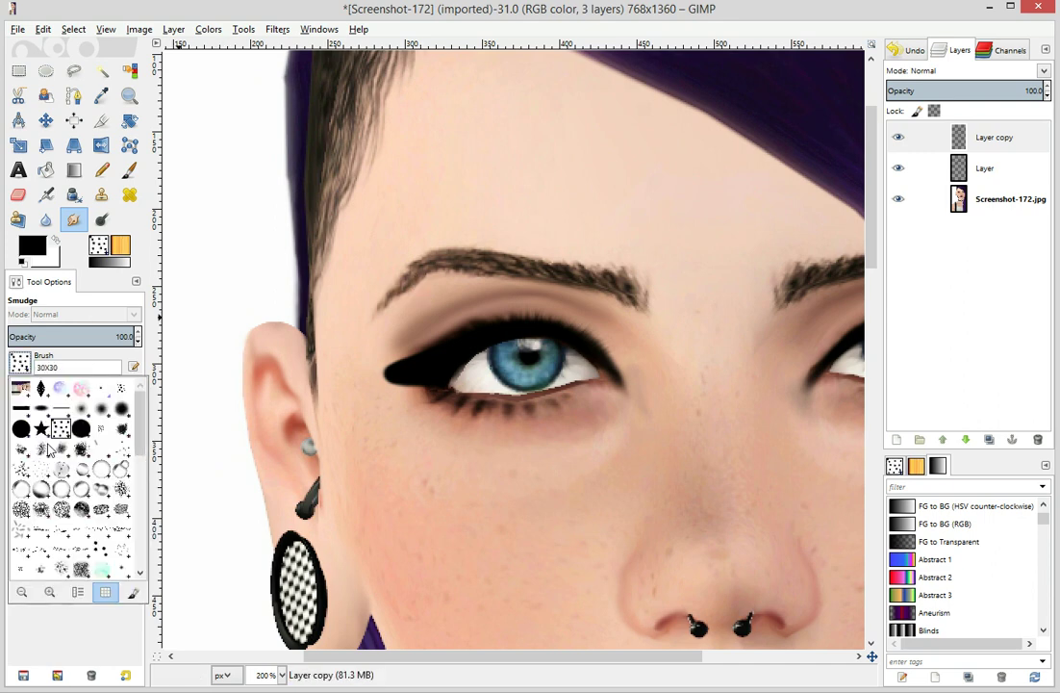
pyautogui.click(41, 403)
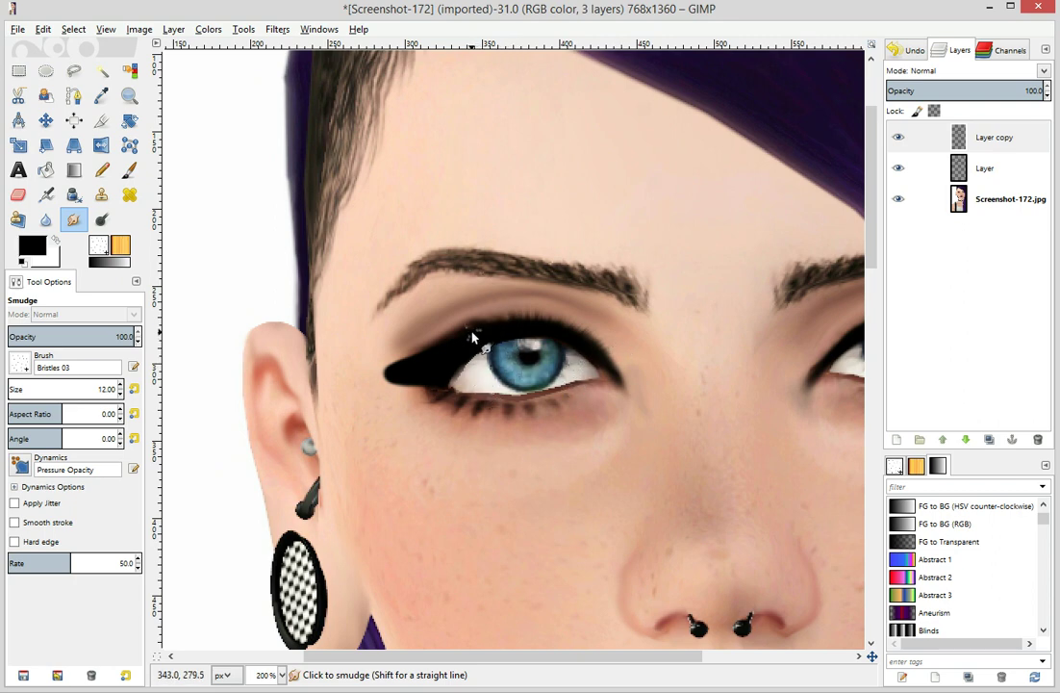
pyautogui.click(119, 385)
pyautogui.hotkey('ctrl', 'z')
pyautogui.click(500, 287)
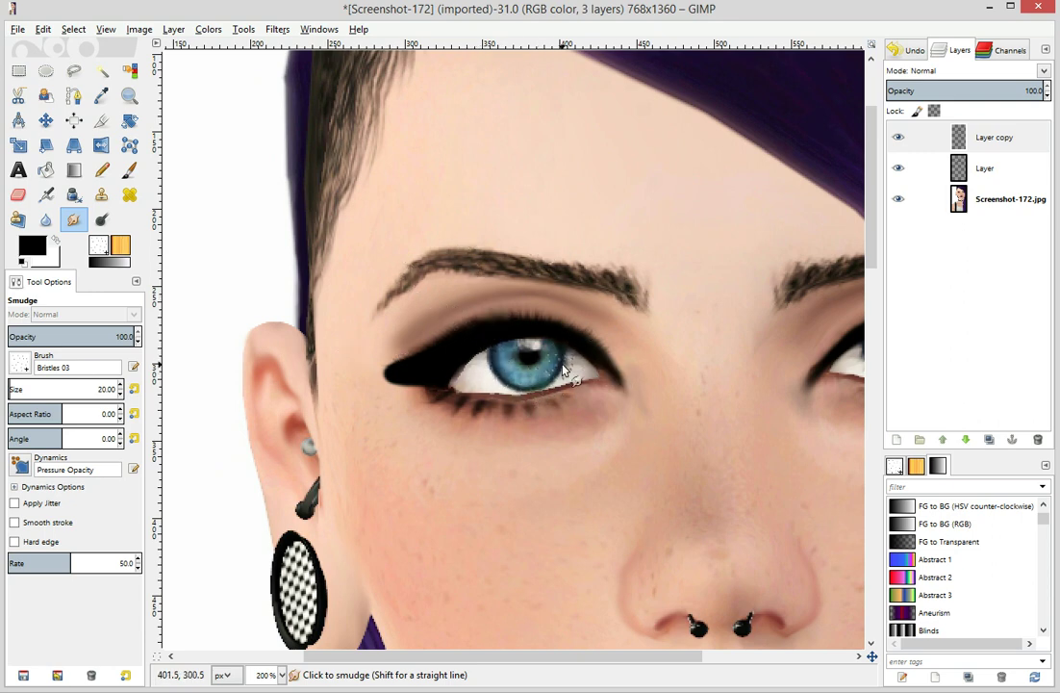
pyautogui.moveTo(515, 657); pyautogui.dragTo(664, 657)
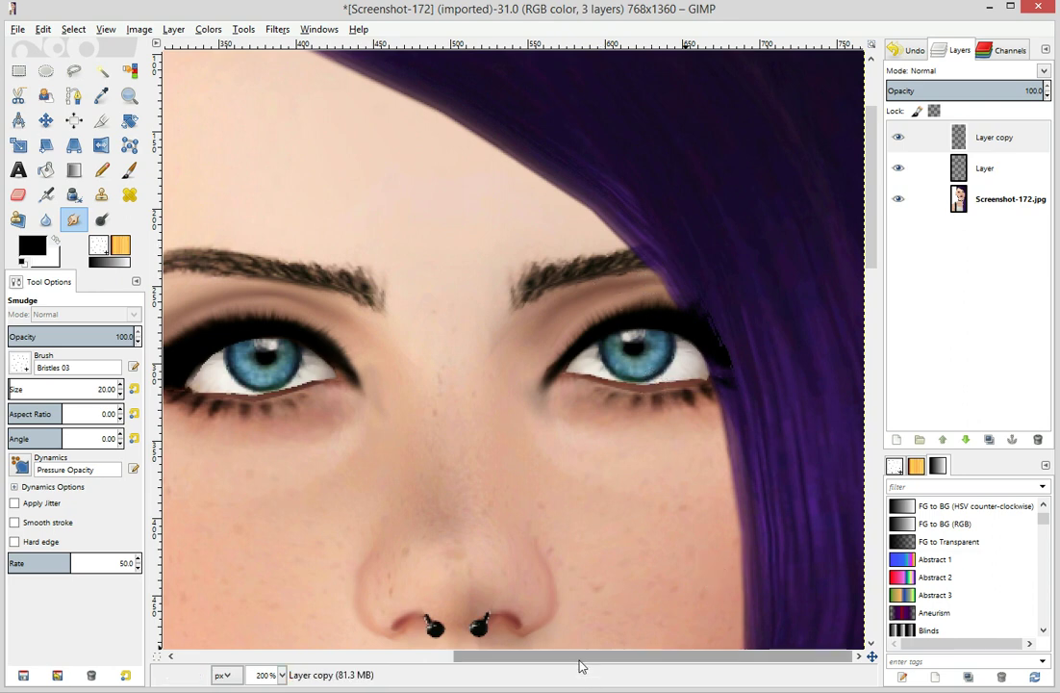
# On the original eyeliner layer, paint black along both lower lash lines using the Paintbrush with 2. Hardness 025 at size 12
pyautogui.moveTo(582, 658); pyautogui.dragTo(554, 658)
pyautogui.click(984, 169)
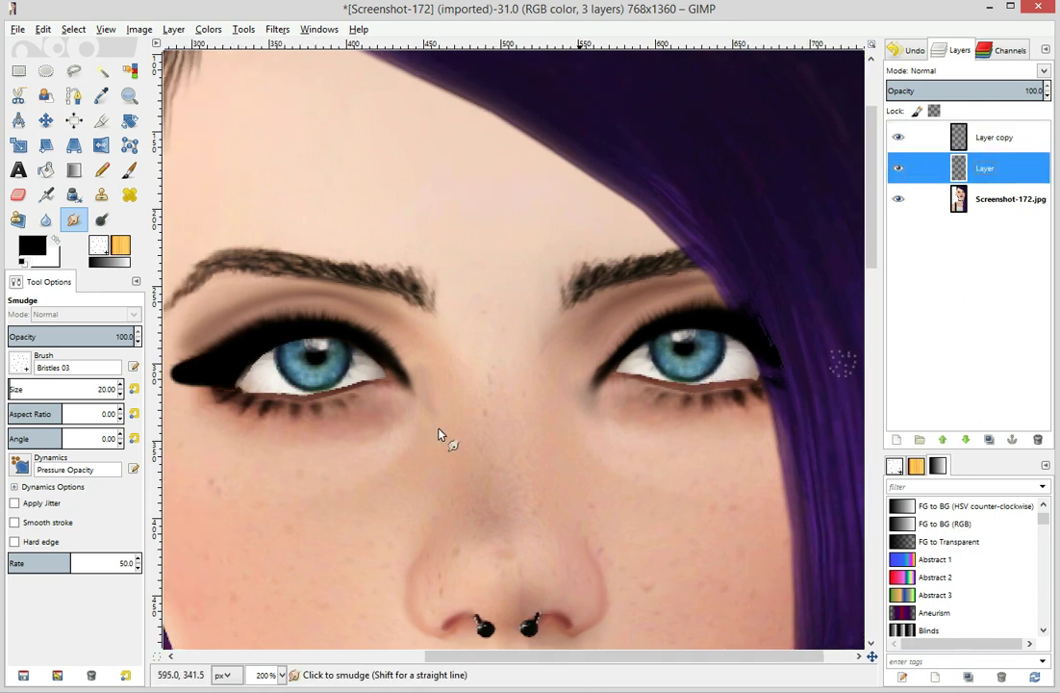
pyautogui.click(128, 174)
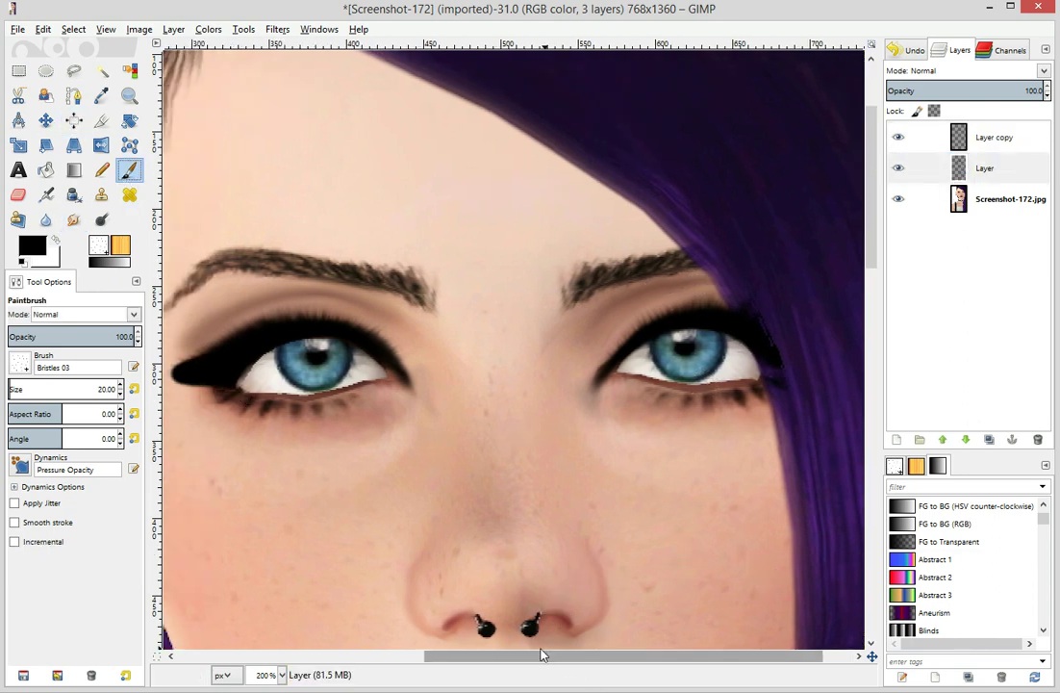
pyautogui.hscroll(-3, 539, 650)
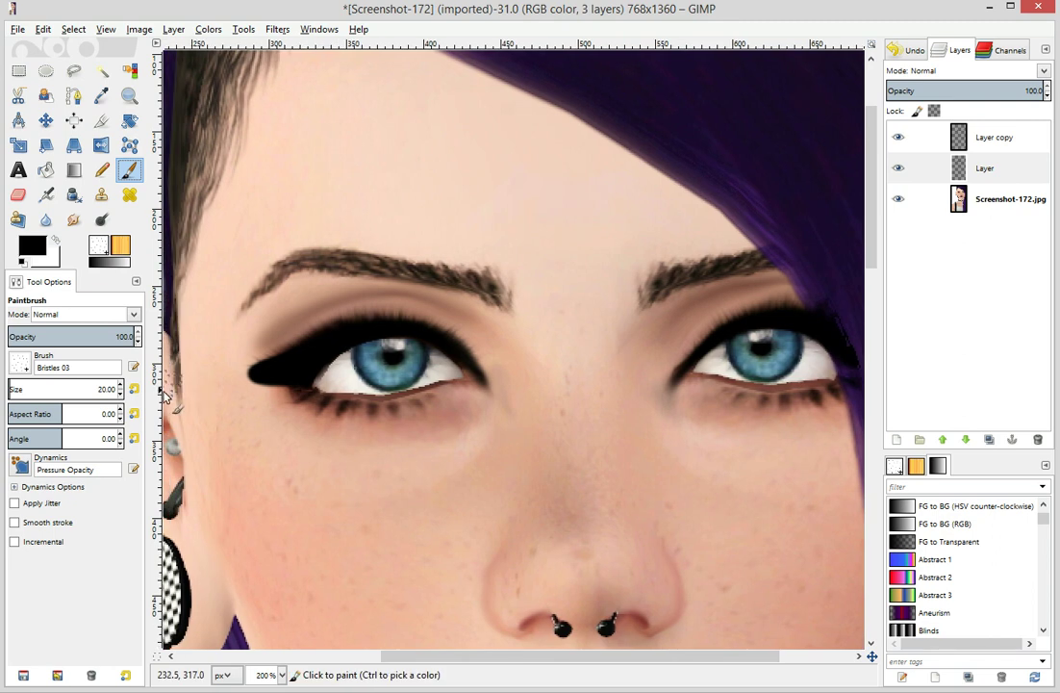
pyautogui.click(19, 363)
pyautogui.click(100, 411)
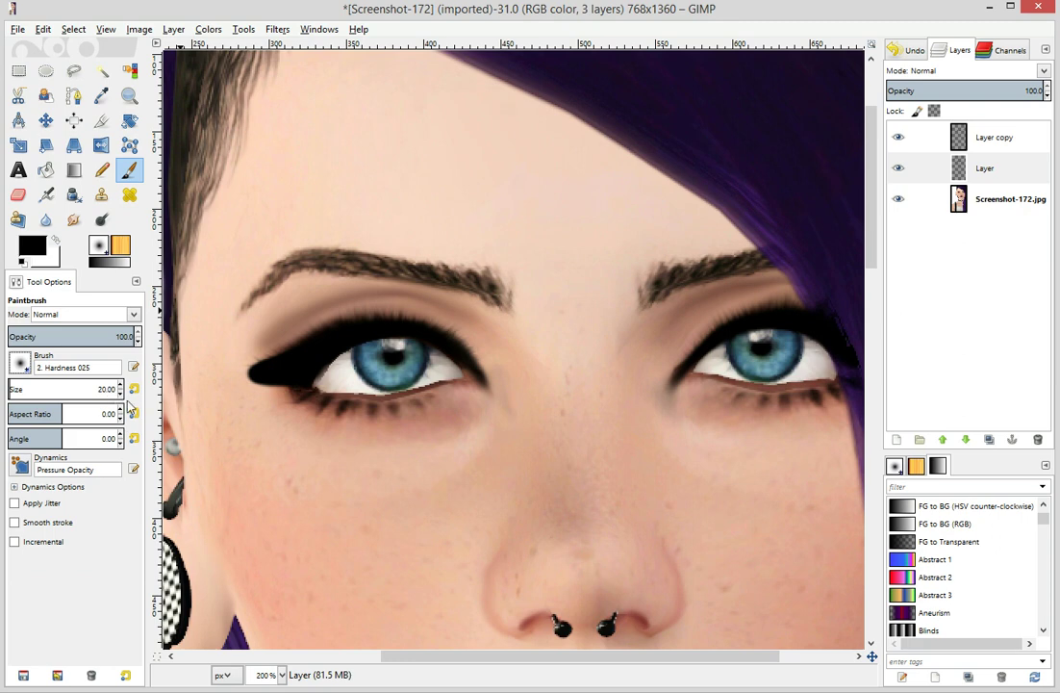
pyautogui.scroll(-8, 121, 392)
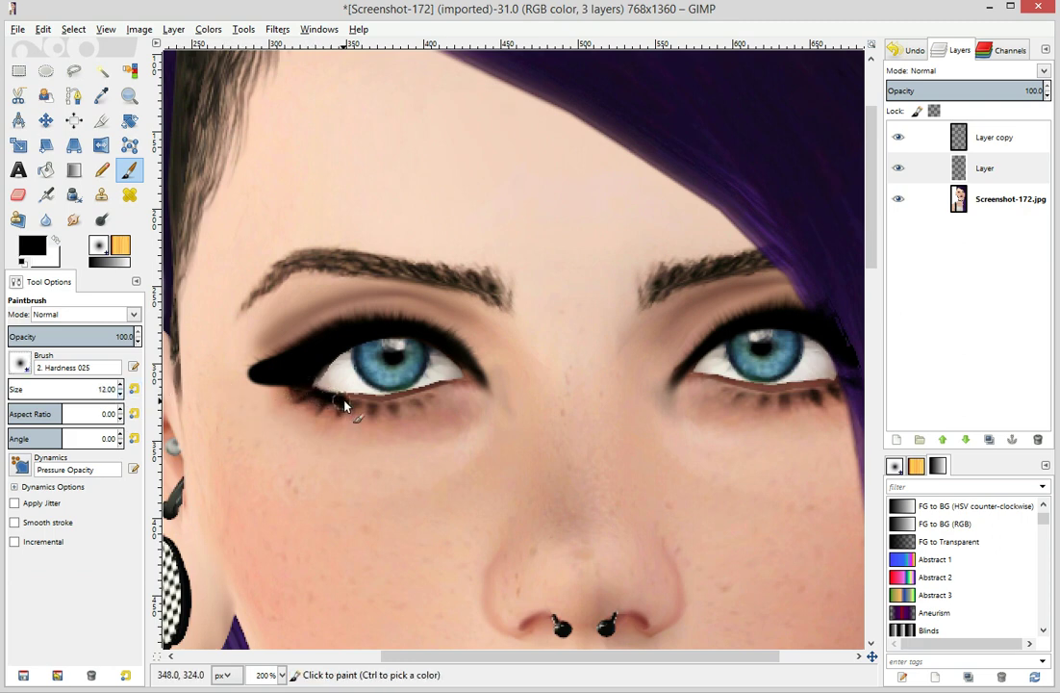
pyautogui.moveTo(378, 408); pyautogui.dragTo(452, 383)
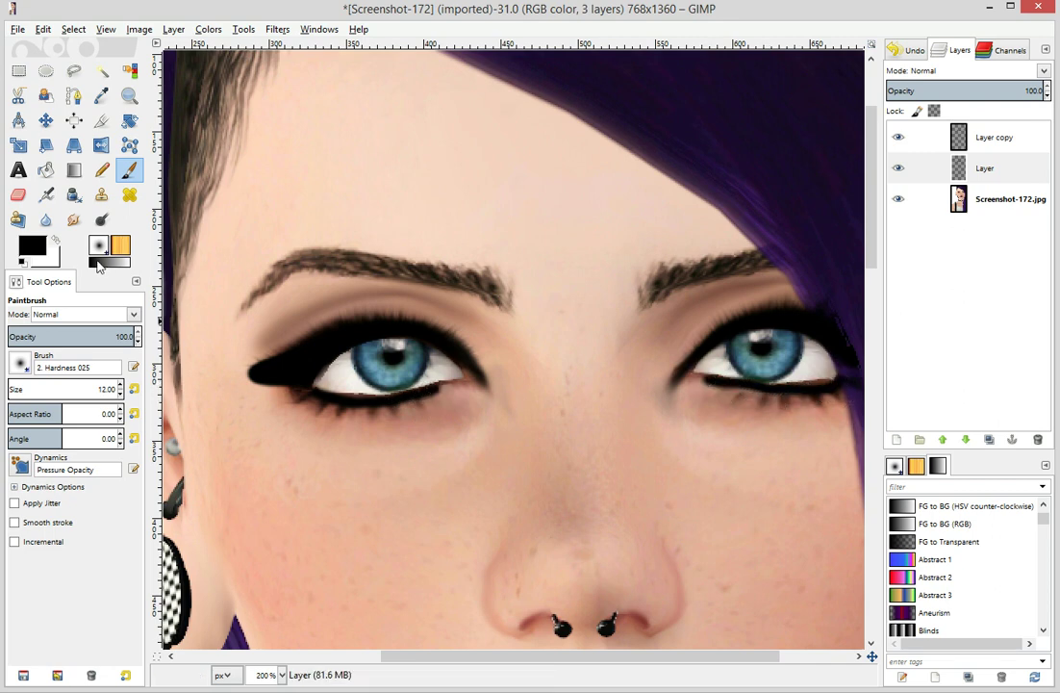
# Smudge the lower-lid eyeliner to soften and taper it, using the 2. Hardness 025 brush at size 30.17
pyautogui.click(73, 219)
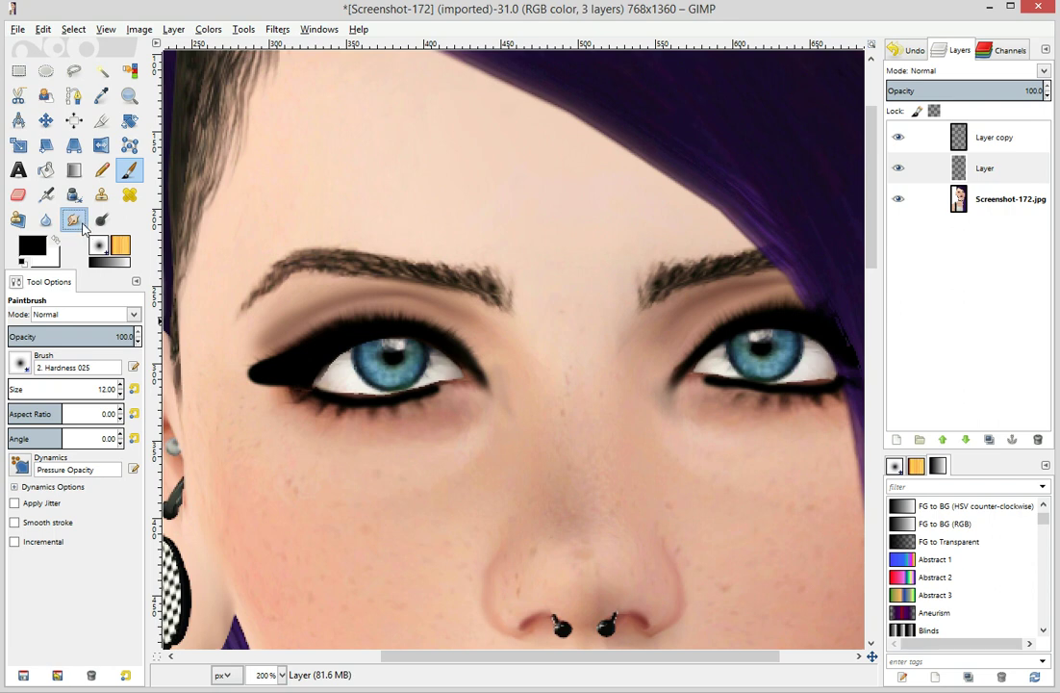
pyautogui.click(118, 387)
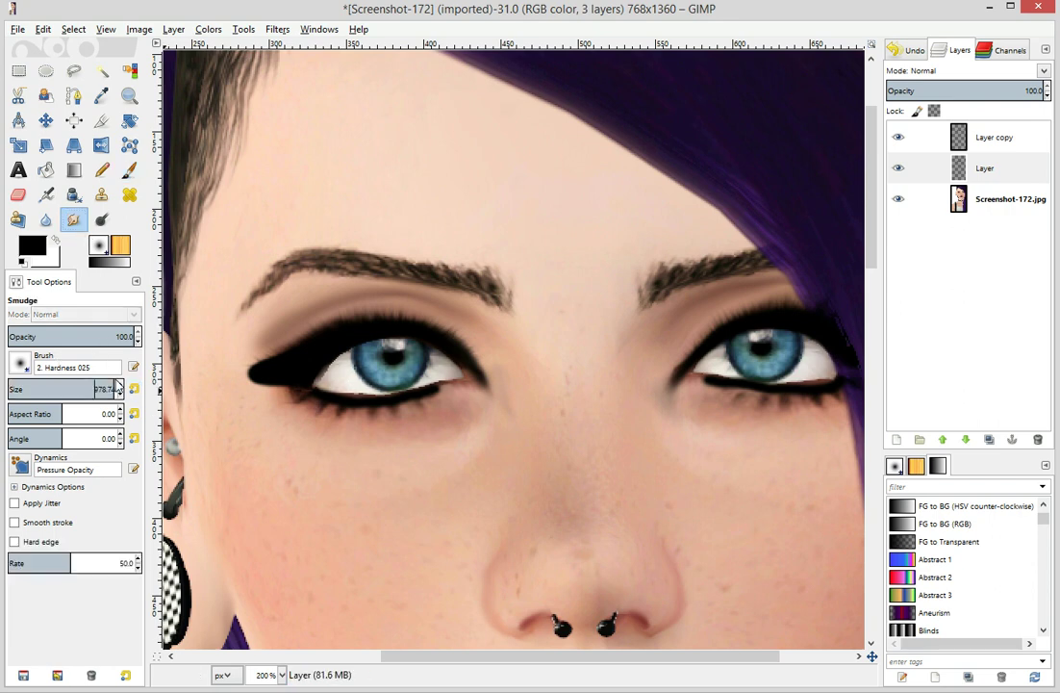
pyautogui.moveTo(34, 387); pyautogui.dragTo(9, 389)
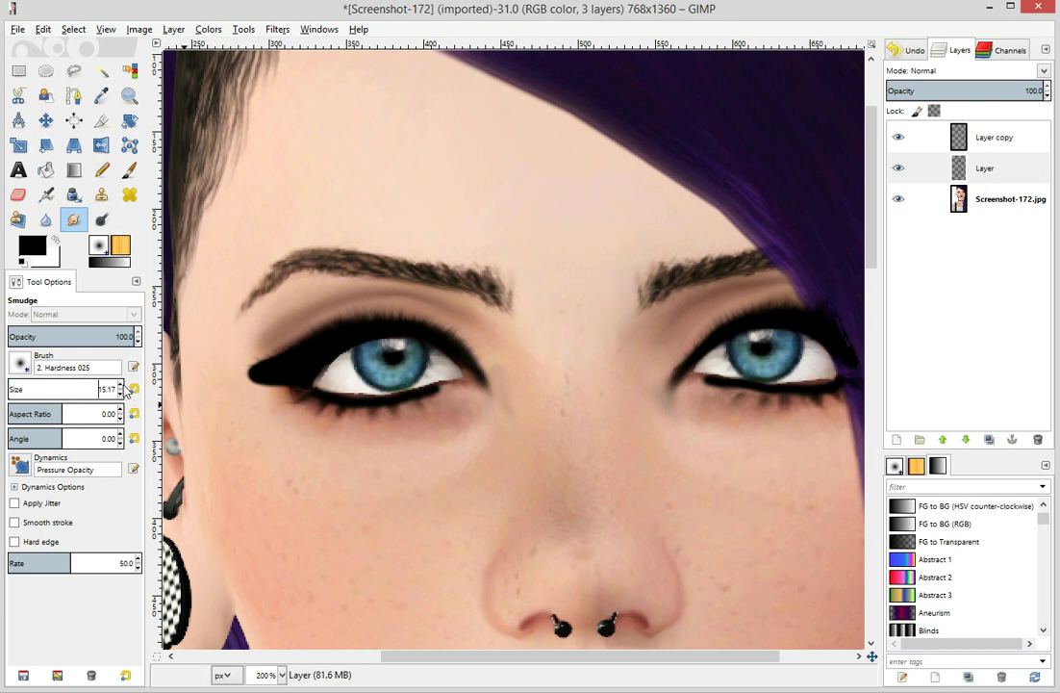
pyautogui.click(120, 385)
pyautogui.click(120, 385)
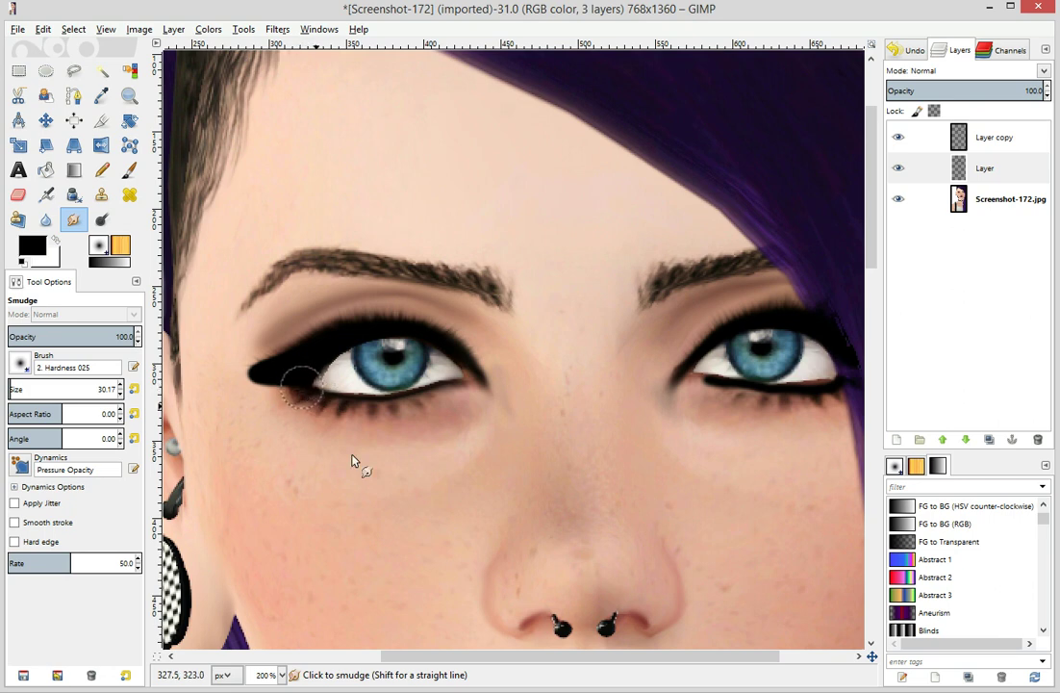
pyautogui.moveTo(463, 657); pyautogui.dragTo(487, 657)
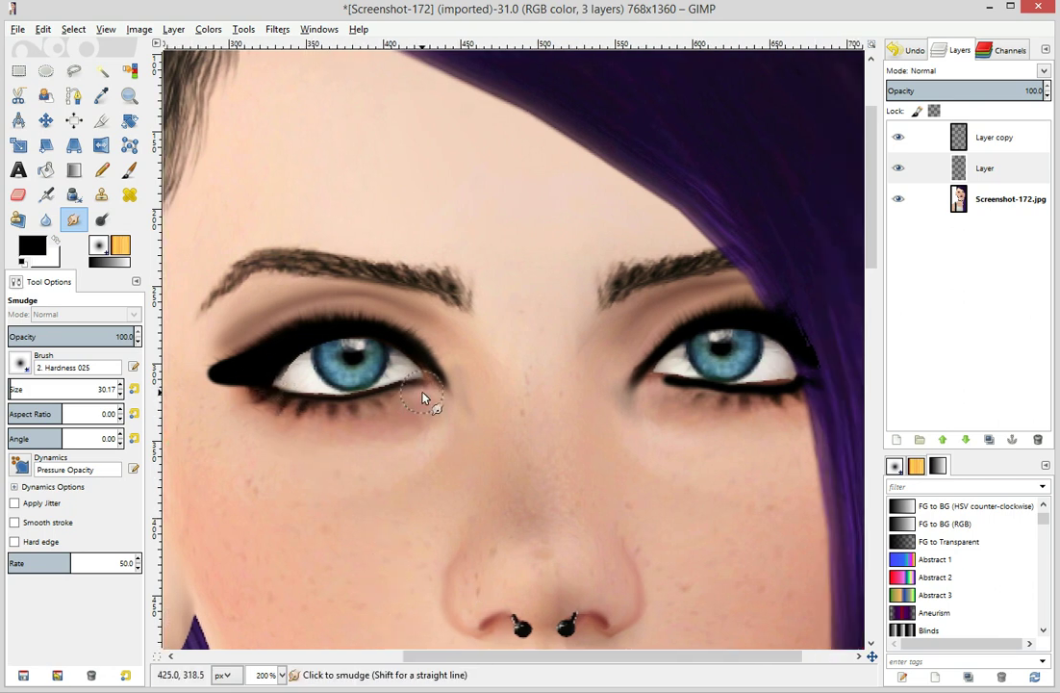
pyautogui.moveTo(760, 394)
pyautogui.mouseDown()
pyautogui.moveTo(796, 388)
pyautogui.moveTo(693, 397)
pyautogui.moveTo(733, 404)
pyautogui.moveTo(774, 388)
pyautogui.moveTo(736, 393)
pyautogui.moveTo(785, 395)
pyautogui.mouseUp()
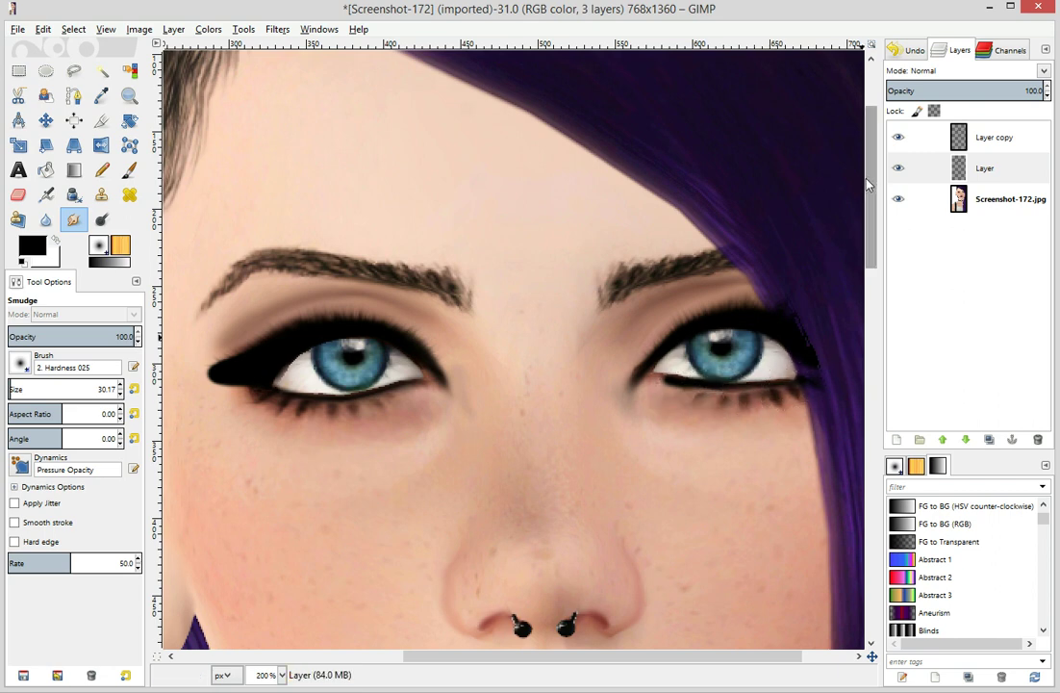
# Revert the last smudge strokes on the lower-lid eyeliner through the undo history
pyautogui.click(905, 50)
pyautogui.click(982, 327)
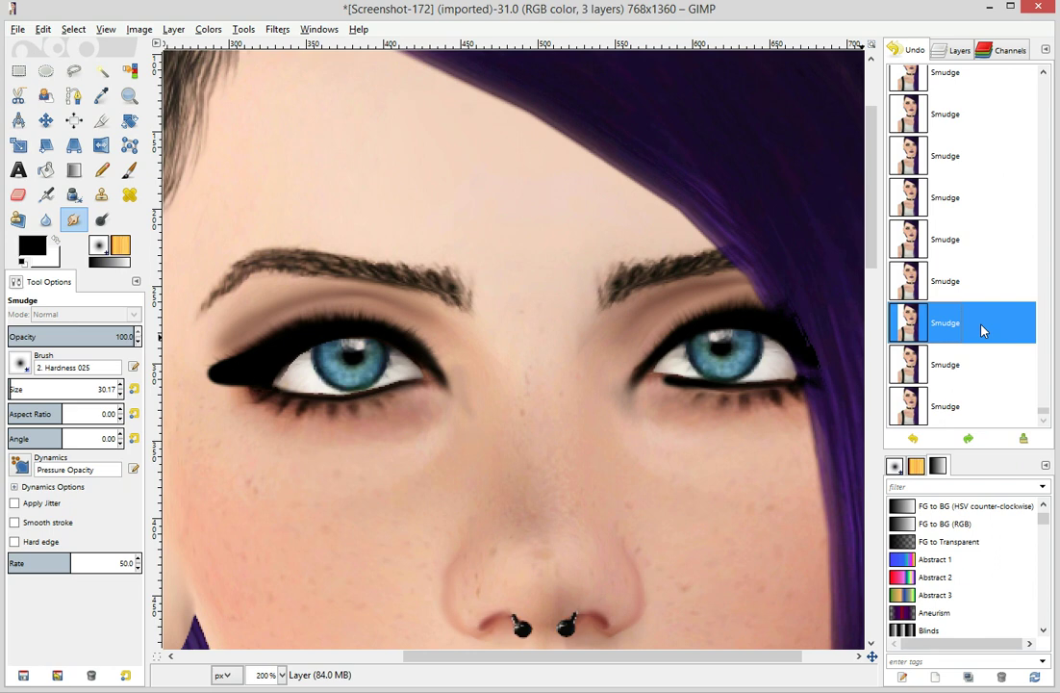
# Revert unwanted smudge strokes through the undo history and smudge the lower liner again at the inner corner of the eye beside the hair
pyautogui.click(958, 278)
pyautogui.moveTo(681, 388); pyautogui.dragTo(671, 400)
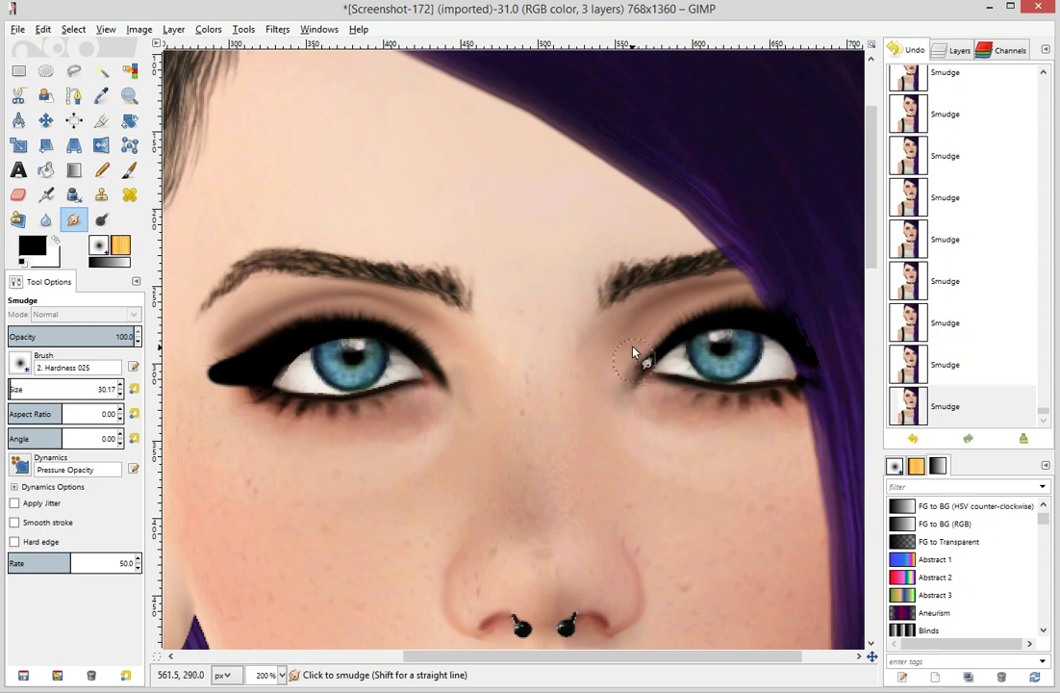
pyautogui.click(943, 281)
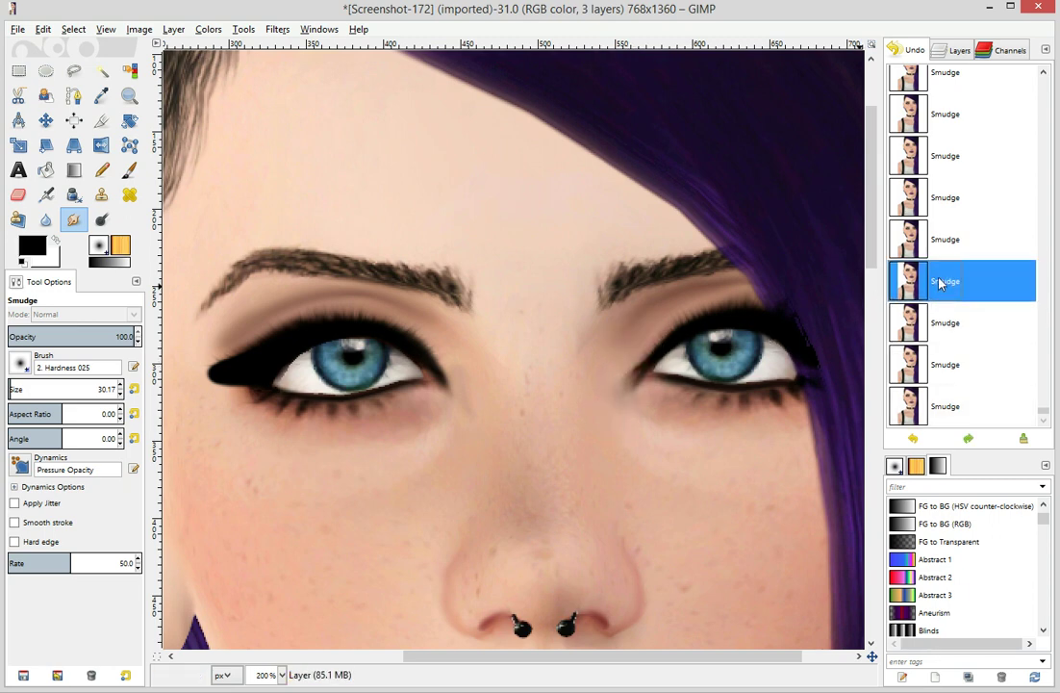
pyautogui.click(939, 157)
pyautogui.moveTo(678, 412)
pyautogui.mouseDown()
pyautogui.moveTo(611, 403)
pyautogui.moveTo(665, 461)
pyautogui.mouseUp()
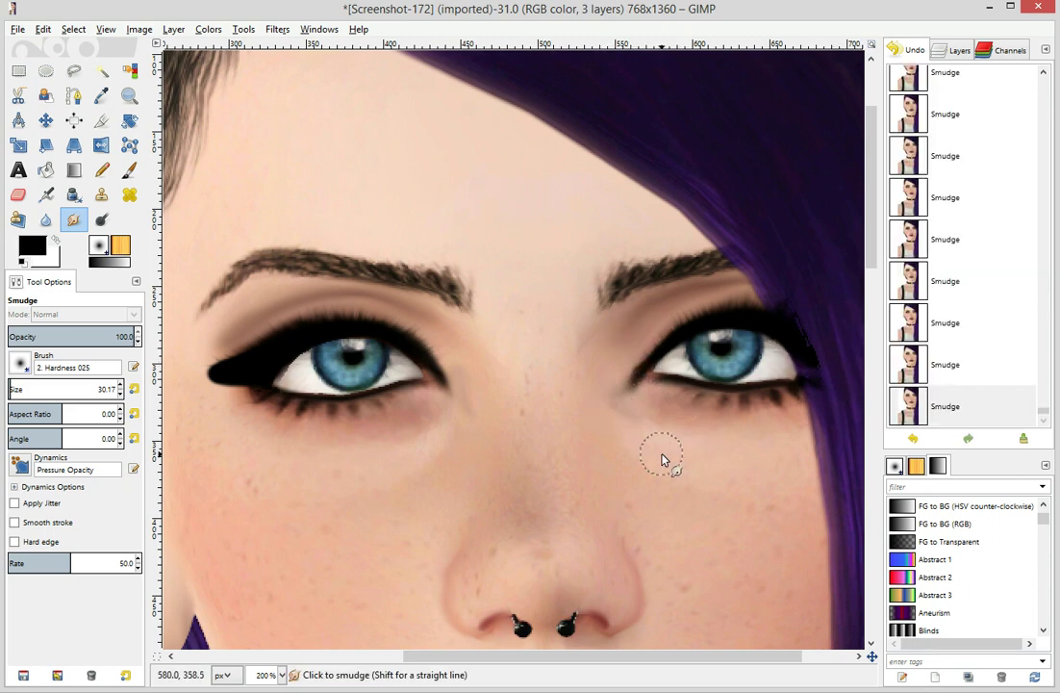
pyautogui.moveTo(627, 400); pyautogui.dragTo(620, 364)
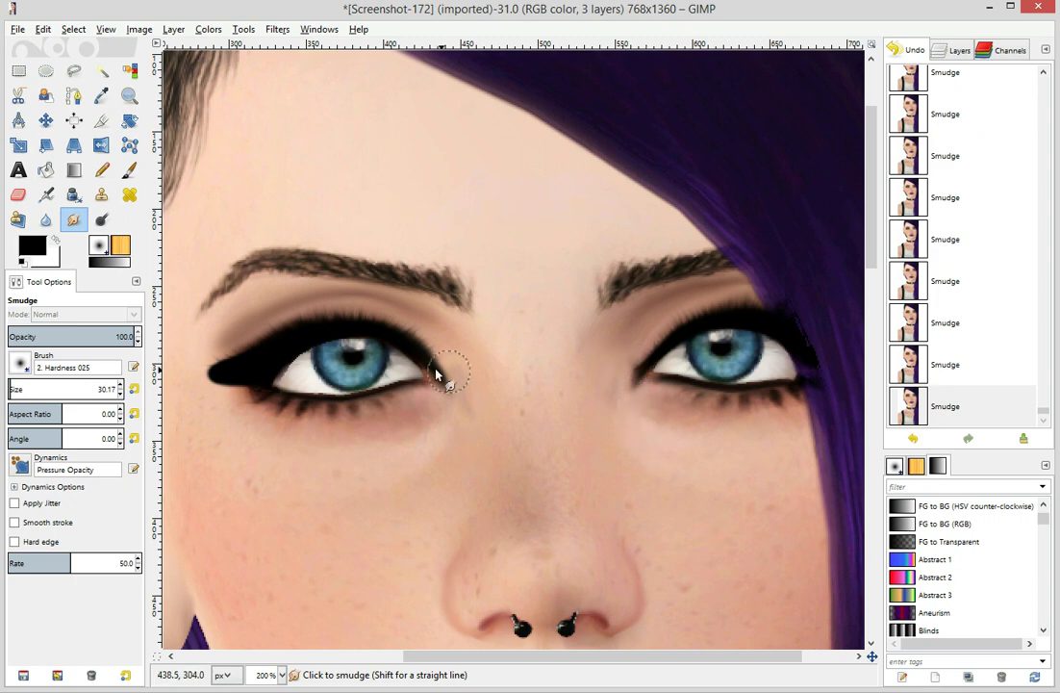
# Erase stray liner near the inner corners of both eyes using the Eraser with 2. Hardness 025 at size 30.17
pyautogui.click(280, 677)
pyautogui.click(270, 606)
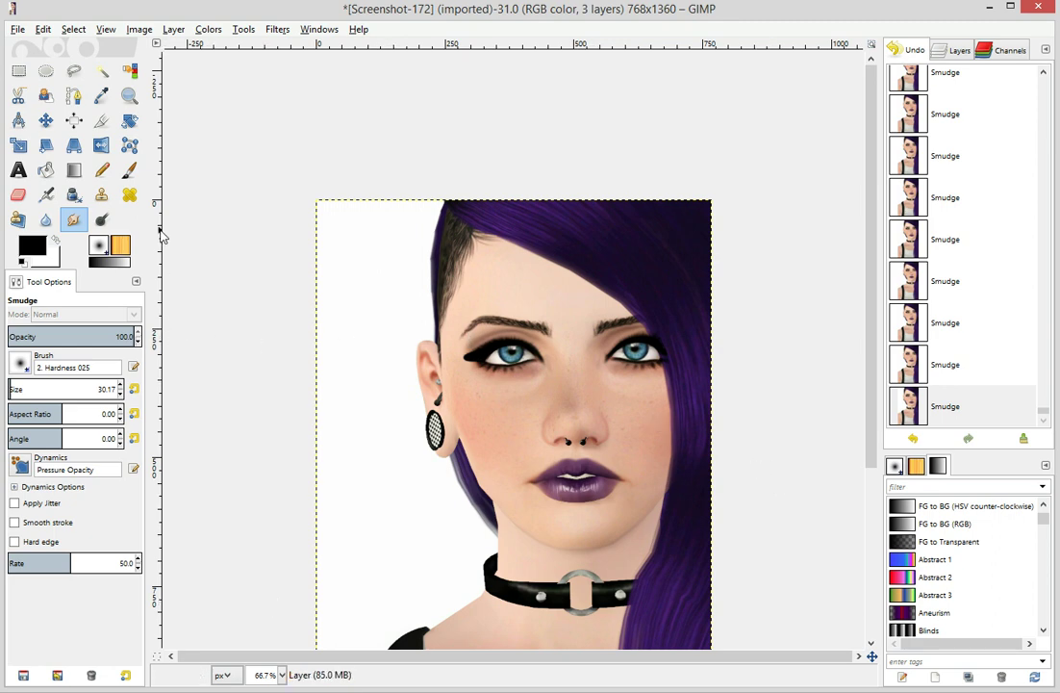
pyautogui.click(17, 194)
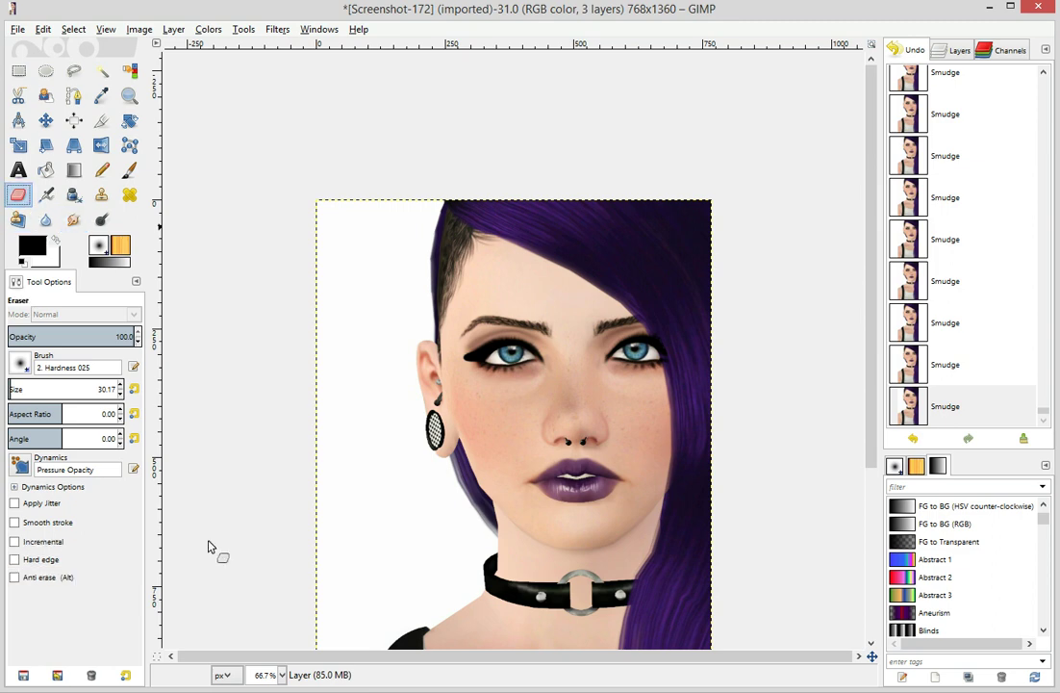
pyautogui.click(278, 675)
pyautogui.click(277, 568)
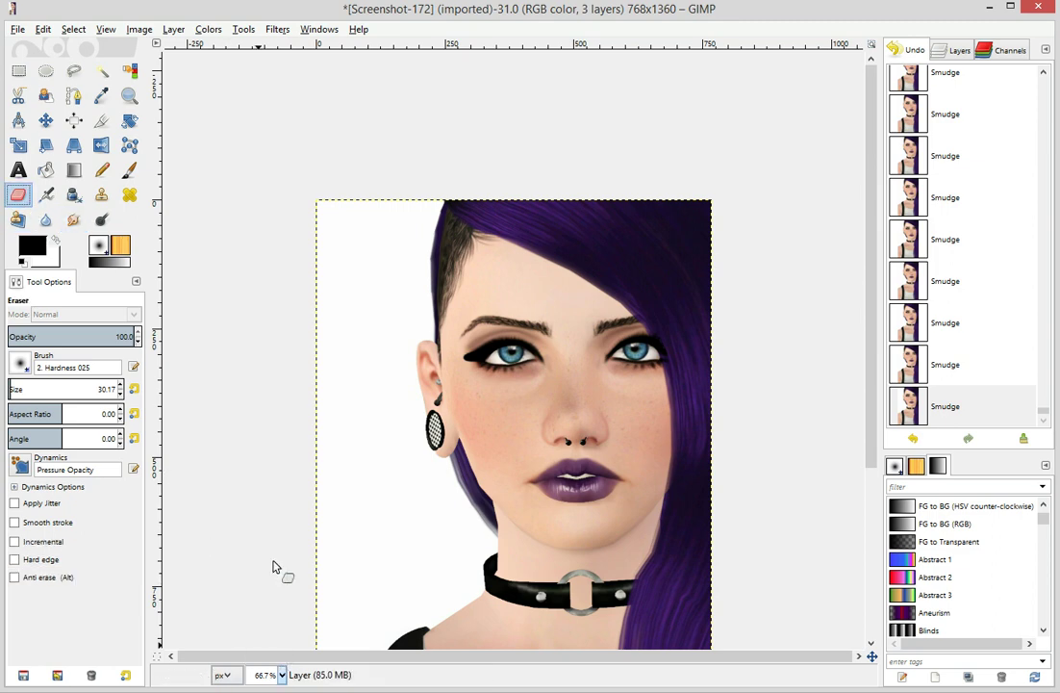
pyautogui.click(616, 382)
pyautogui.click(616, 383)
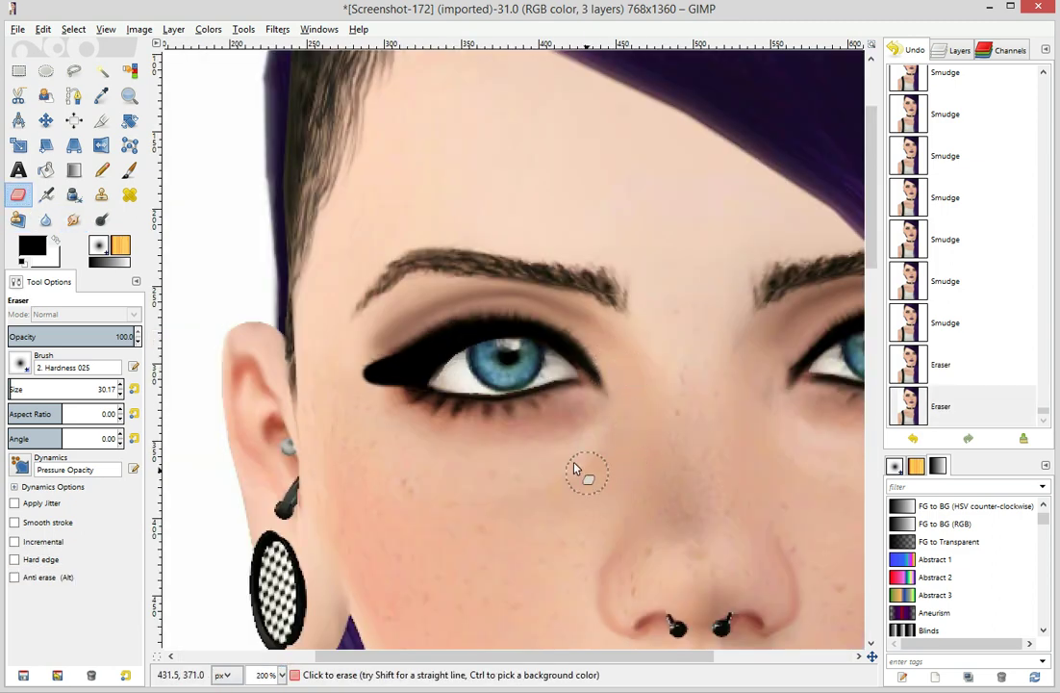
pyautogui.click(758, 385)
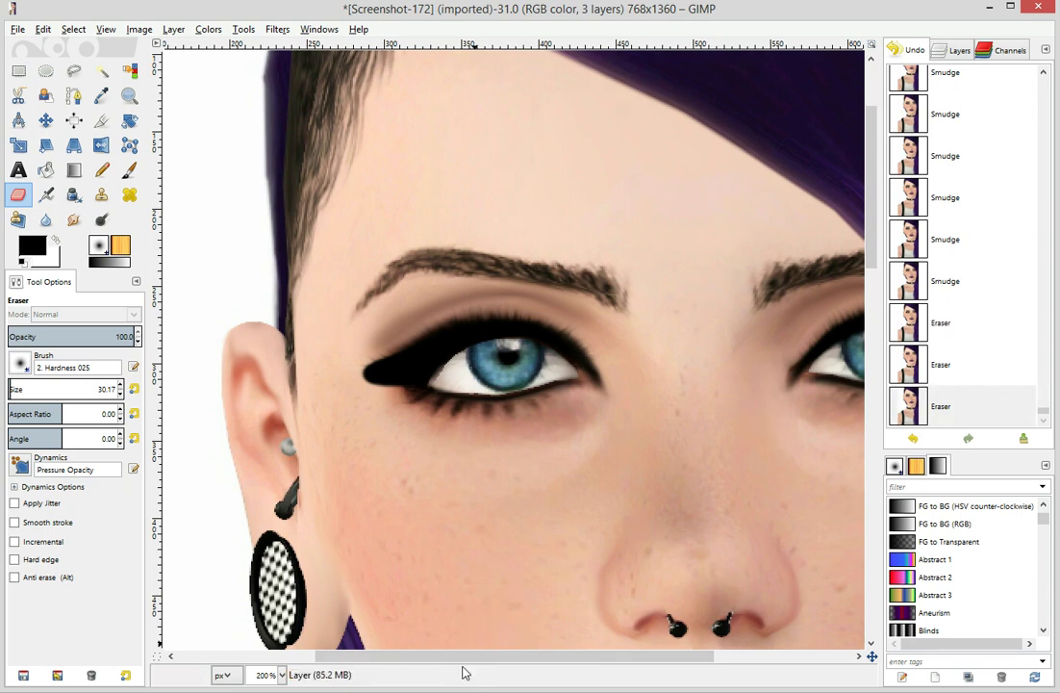
pyautogui.moveTo(464, 658); pyautogui.dragTo(597, 656)
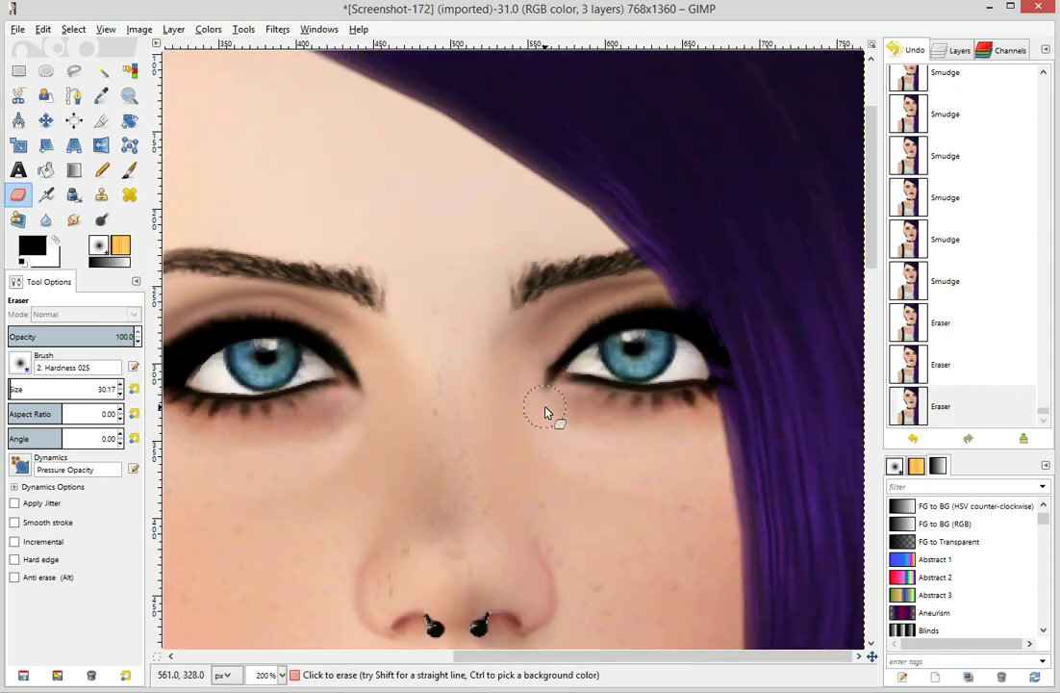
# On the "Layer copy" layer, smudge the eyeliner at the inner corner of the eye beside the hair
pyautogui.click(956, 50)
pyautogui.click(972, 140)
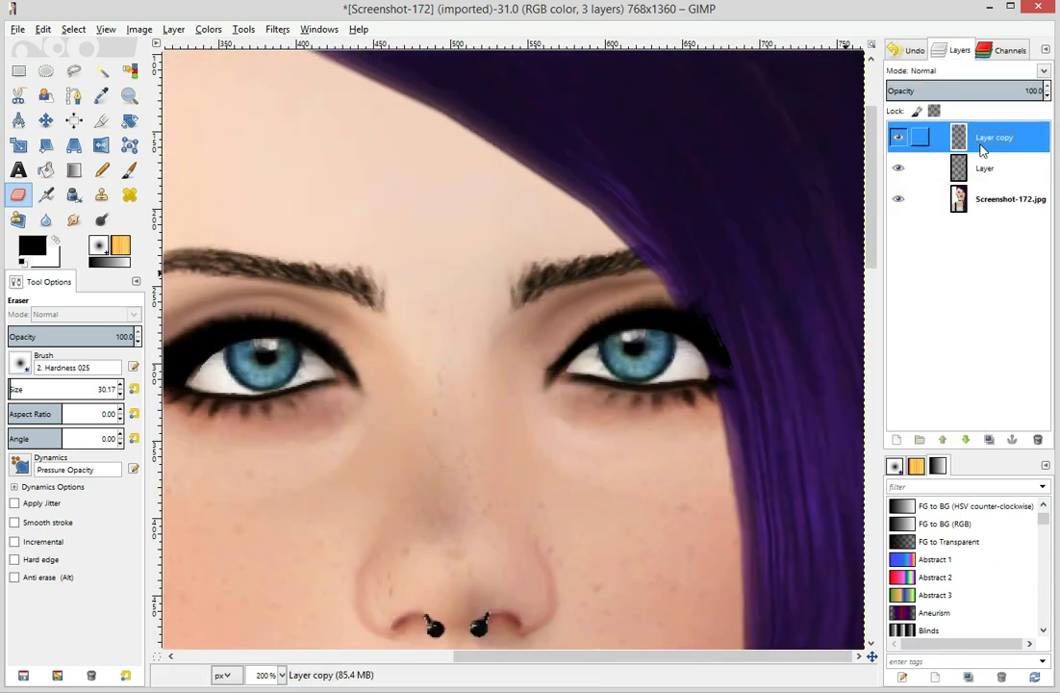
pyautogui.click(73, 219)
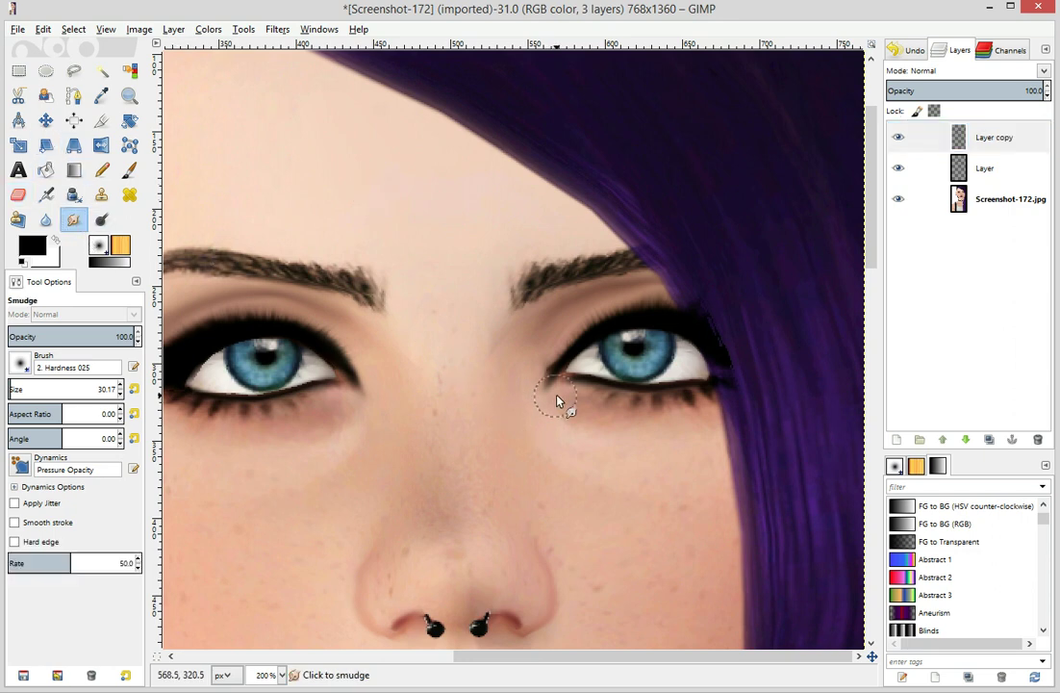
pyautogui.moveTo(540, 383); pyautogui.dragTo(550, 378)
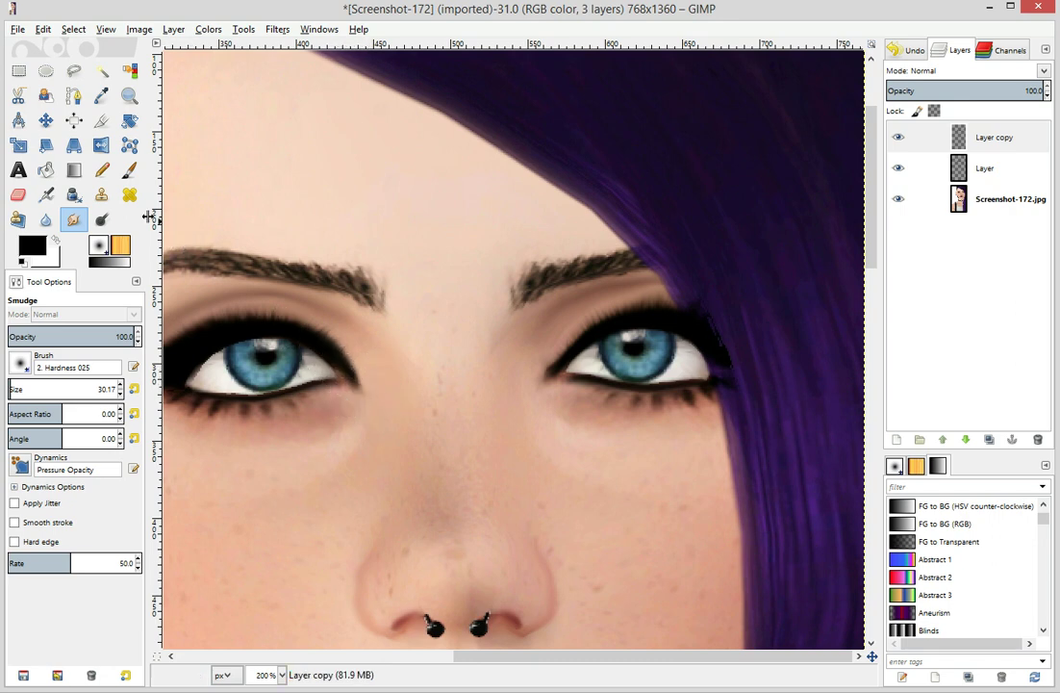
# Airbrush black into both eyes' inner corners with 2. Hardness 025 at size 30.17, undoing the last excess stroke
pyautogui.click(130, 169)
pyautogui.click(45, 194)
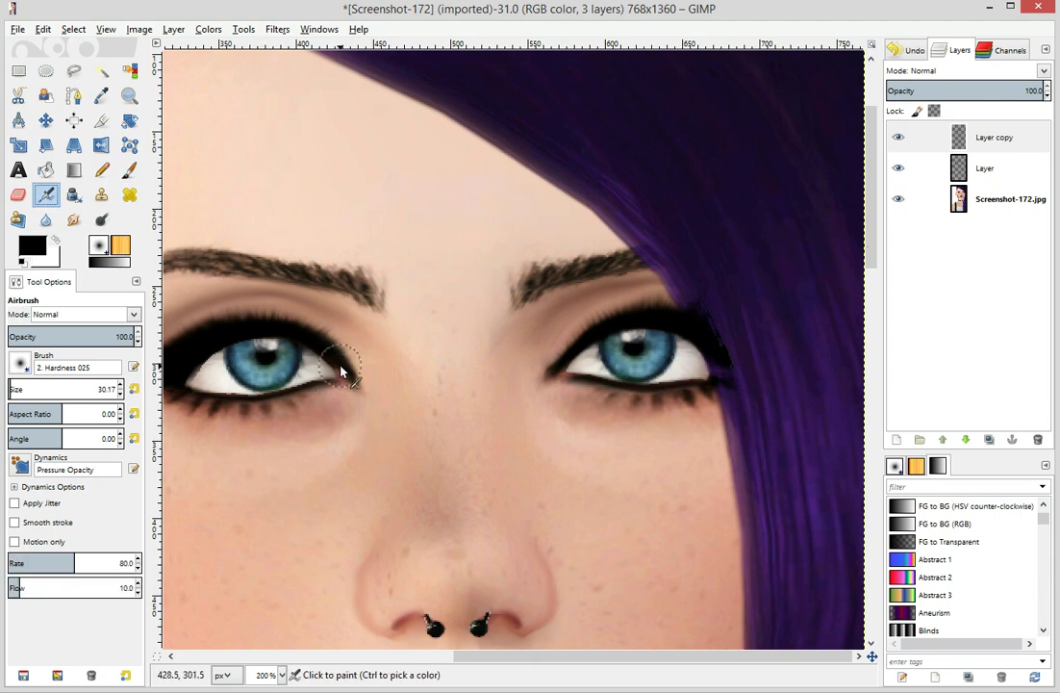
pyautogui.moveTo(346, 380); pyautogui.dragTo(359, 382)
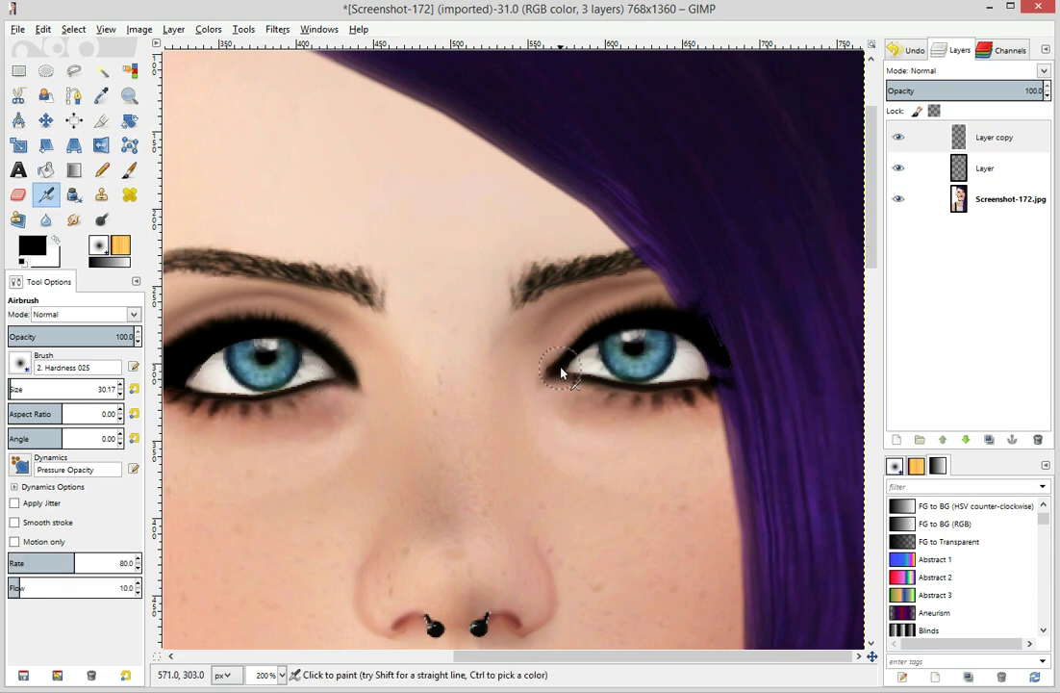
pyautogui.moveTo(551, 379); pyautogui.dragTo(569, 376)
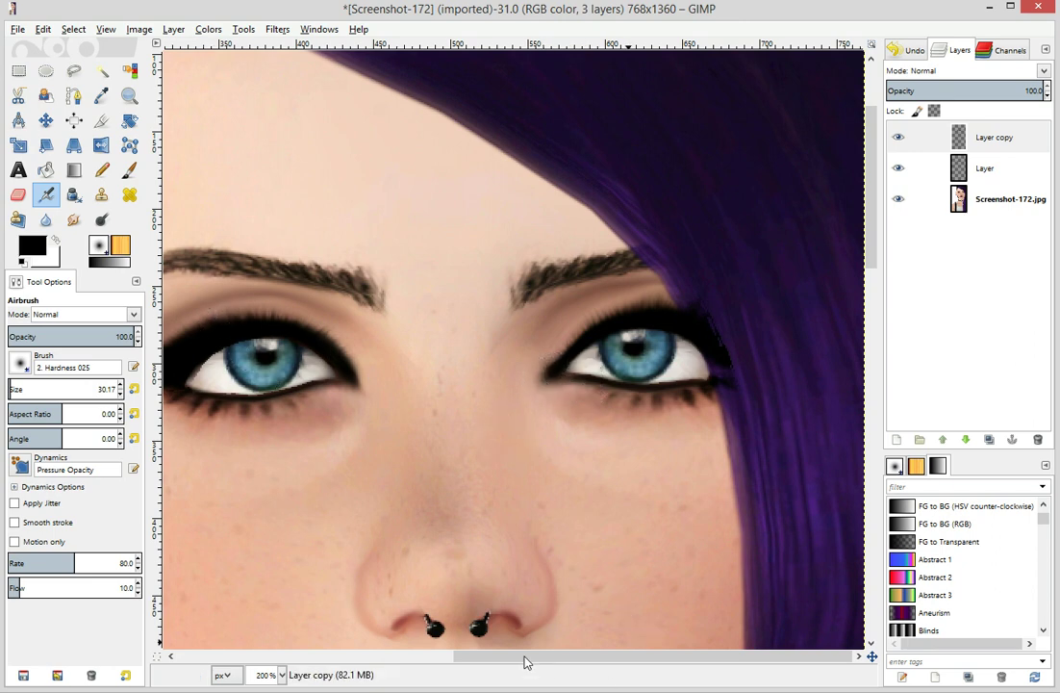
pyautogui.click(545, 375)
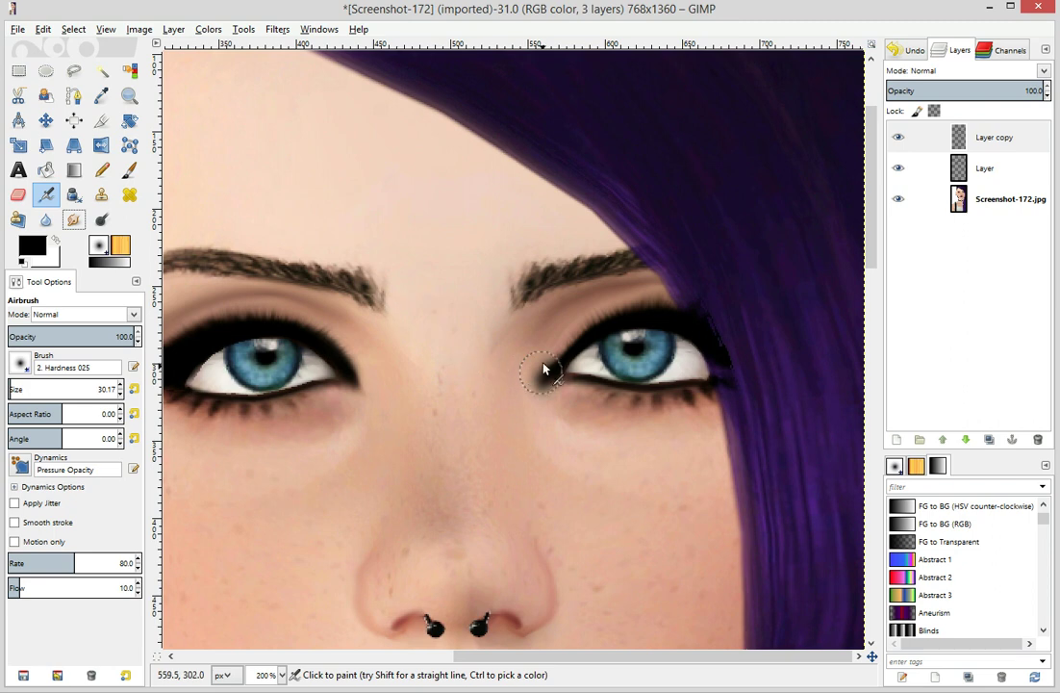
pyautogui.click(910, 49)
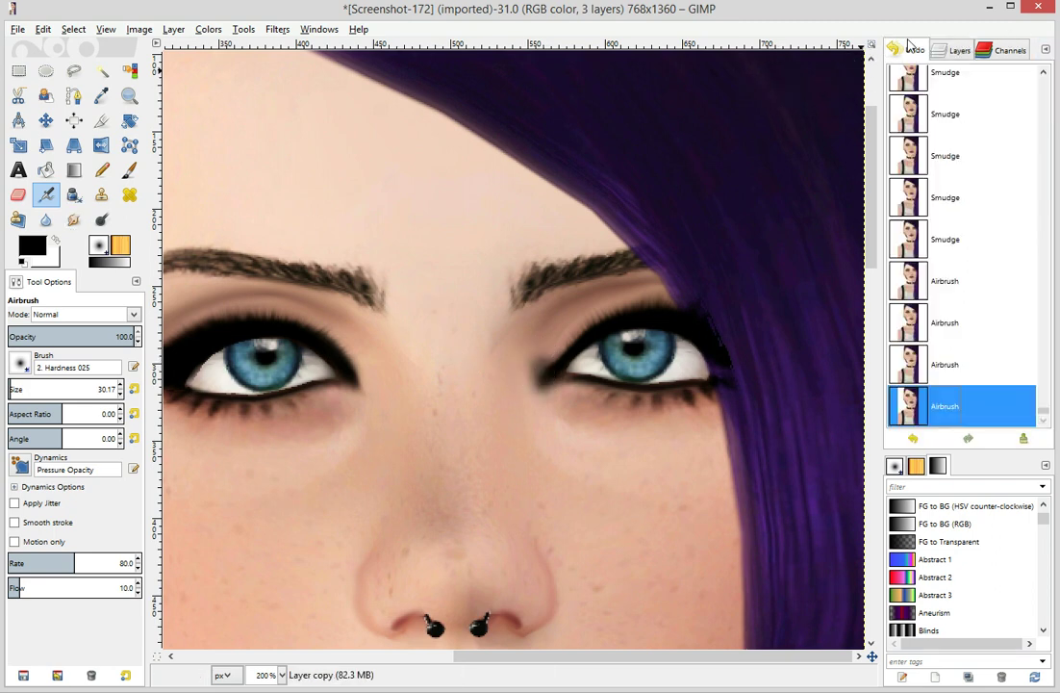
pyautogui.click(921, 365)
# Smudge the airbrushed inner corner of the eye beside the hair into a soft point, reverting unwanted strokes through the undo history
pyautogui.click(73, 219)
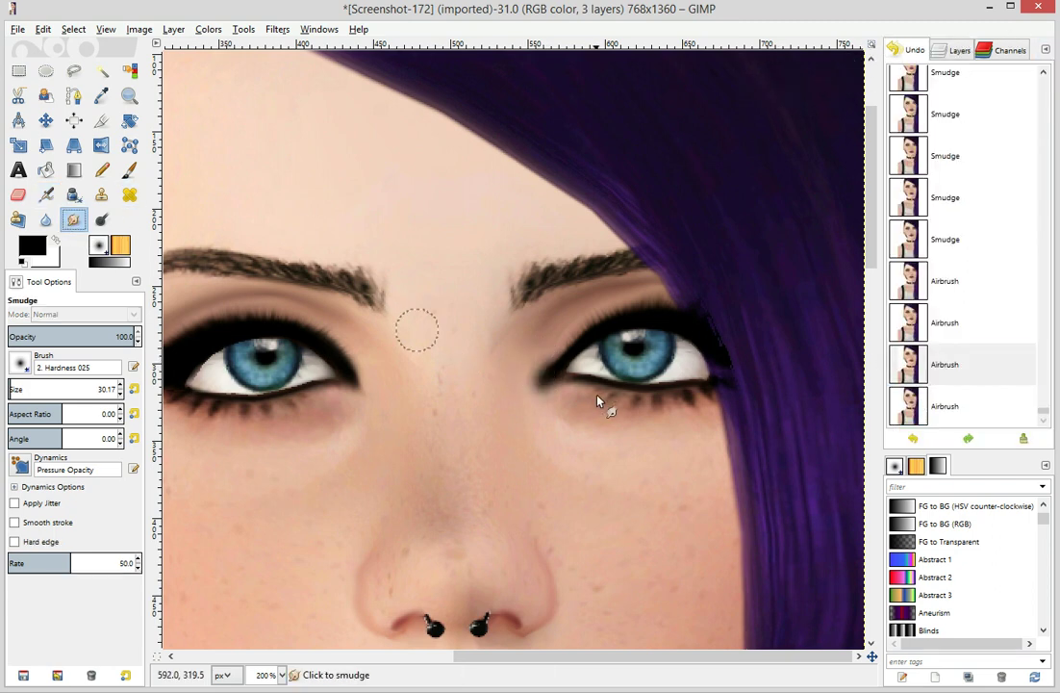
pyautogui.moveTo(545, 373)
pyautogui.mouseDown()
pyautogui.moveTo(538, 403)
pyautogui.moveTo(555, 376)
pyautogui.moveTo(601, 369)
pyautogui.moveTo(517, 387)
pyautogui.moveTo(552, 370)
pyautogui.moveTo(564, 405)
pyautogui.moveTo(561, 371)
pyautogui.moveTo(543, 387)
pyautogui.moveTo(554, 360)
pyautogui.moveTo(548, 418)
pyautogui.moveTo(754, 407)
pyautogui.moveTo(796, 441)
pyautogui.moveTo(577, 369)
pyautogui.moveTo(561, 385)
pyautogui.moveTo(547, 377)
pyautogui.moveTo(554, 371)
pyautogui.moveTo(571, 386)
pyautogui.moveTo(553, 393)
pyautogui.moveTo(545, 359)
pyautogui.mouseUp()
pyautogui.click(947, 284)
pyautogui.click(951, 352)
pyautogui.click(945, 280)
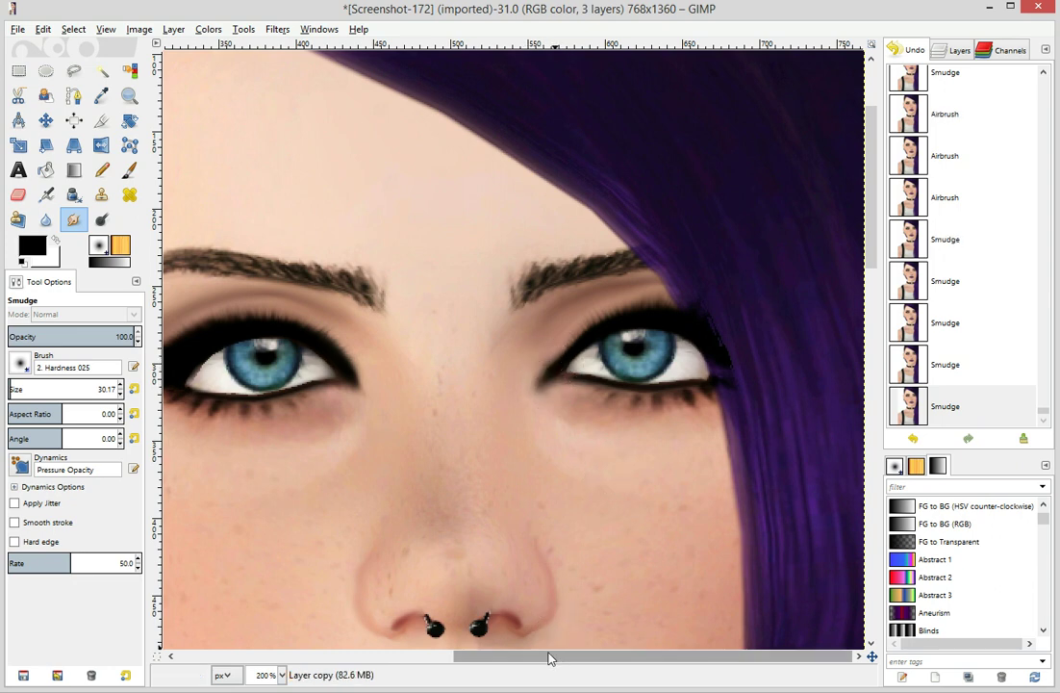
pyautogui.moveTo(550, 656); pyautogui.dragTo(529, 657)
pyautogui.moveTo(578, 390); pyautogui.dragTo(578, 380)
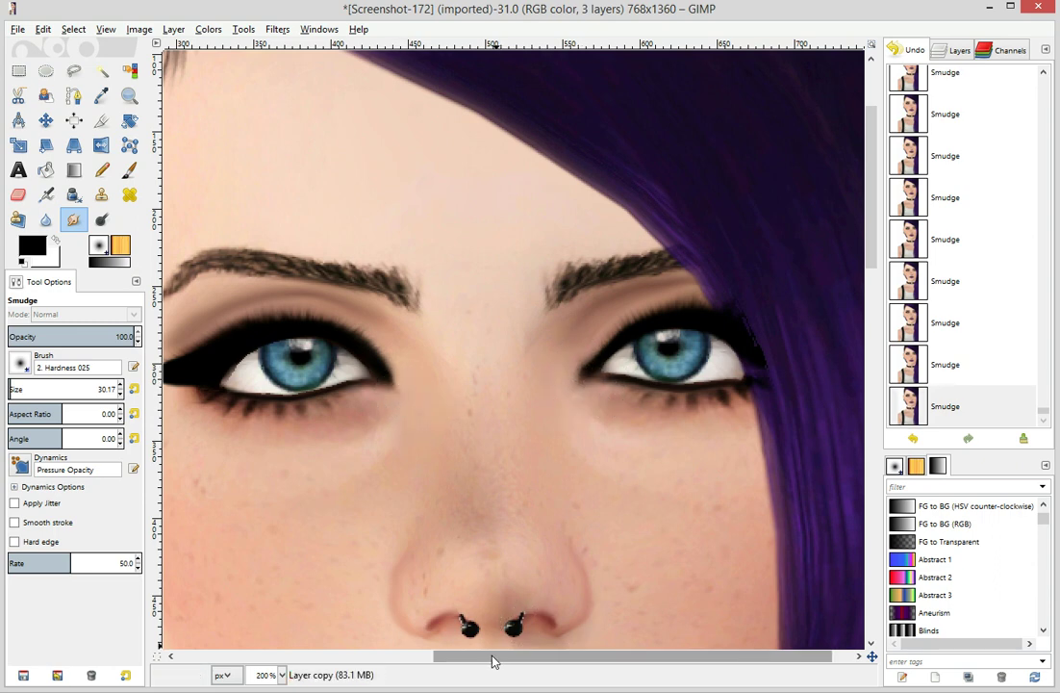
# On the Screenshot-172.jpg layer, smudge the eye edges bordering the liner with the 2. Hardness 025 brush at size 15
pyautogui.moveTo(495, 657); pyautogui.dragTo(438, 662)
pyautogui.click(959, 50)
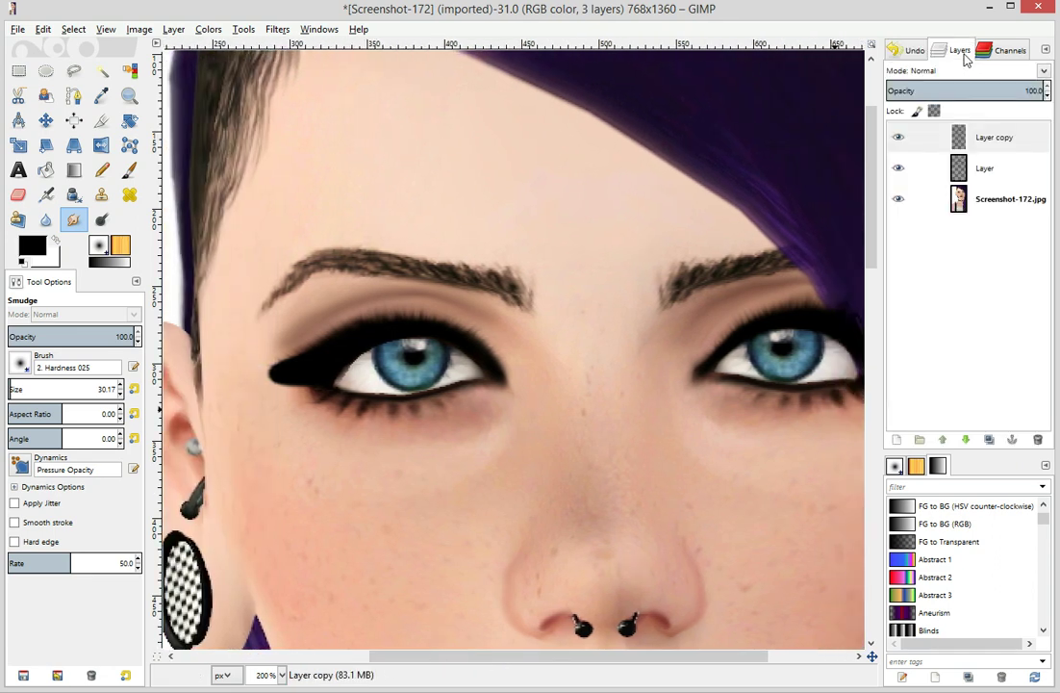
pyautogui.click(977, 199)
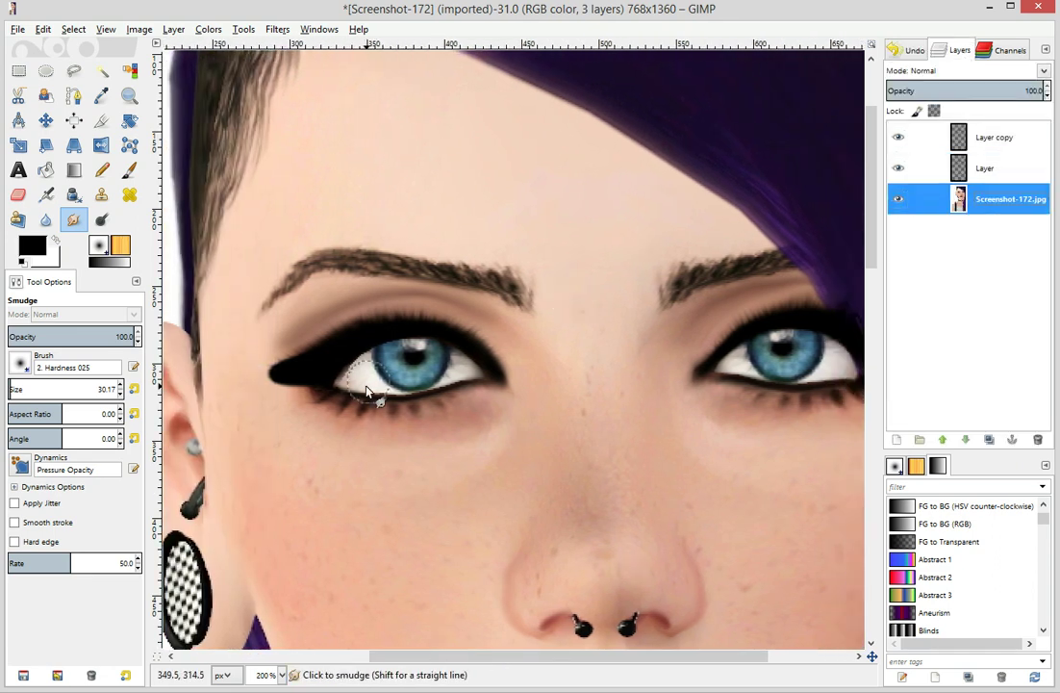
pyautogui.click(123, 389)
pyautogui.write('4')
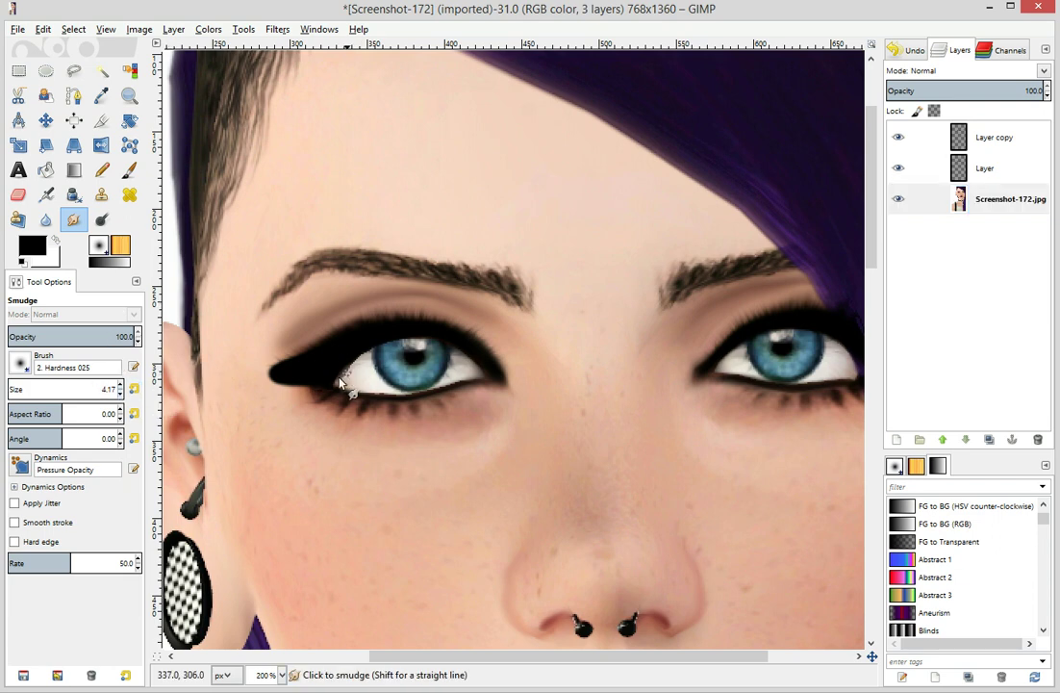
pyautogui.click(114, 383)
pyautogui.moveTo(116, 390); pyautogui.dragTo(5, 389)
pyautogui.click(16, 387)
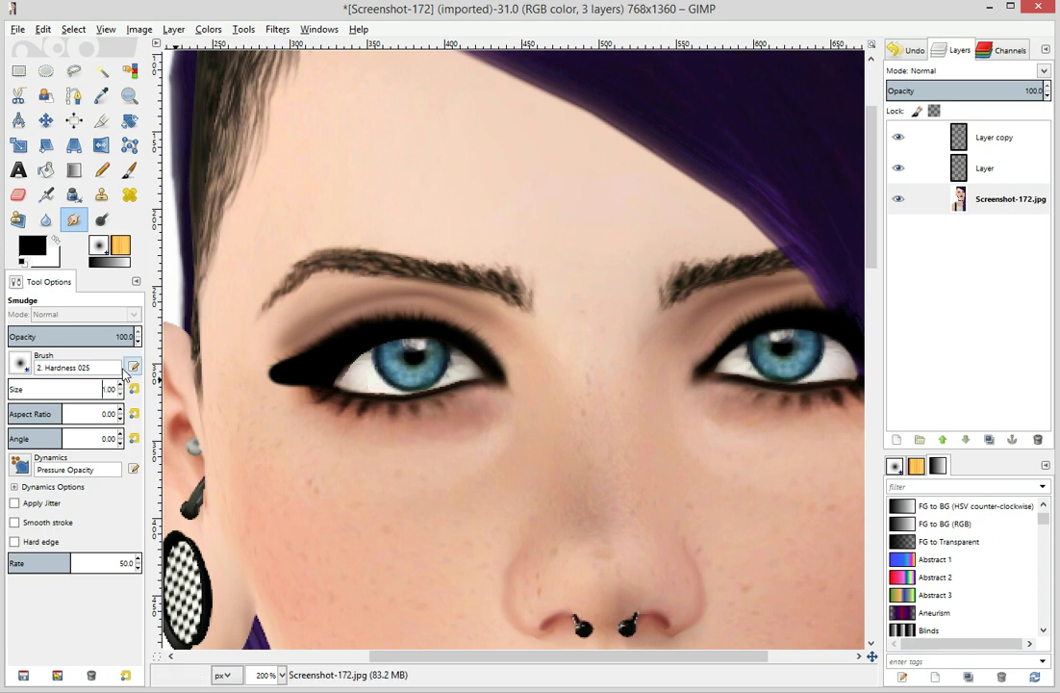
pyautogui.click(120, 385)
pyautogui.click(122, 384)
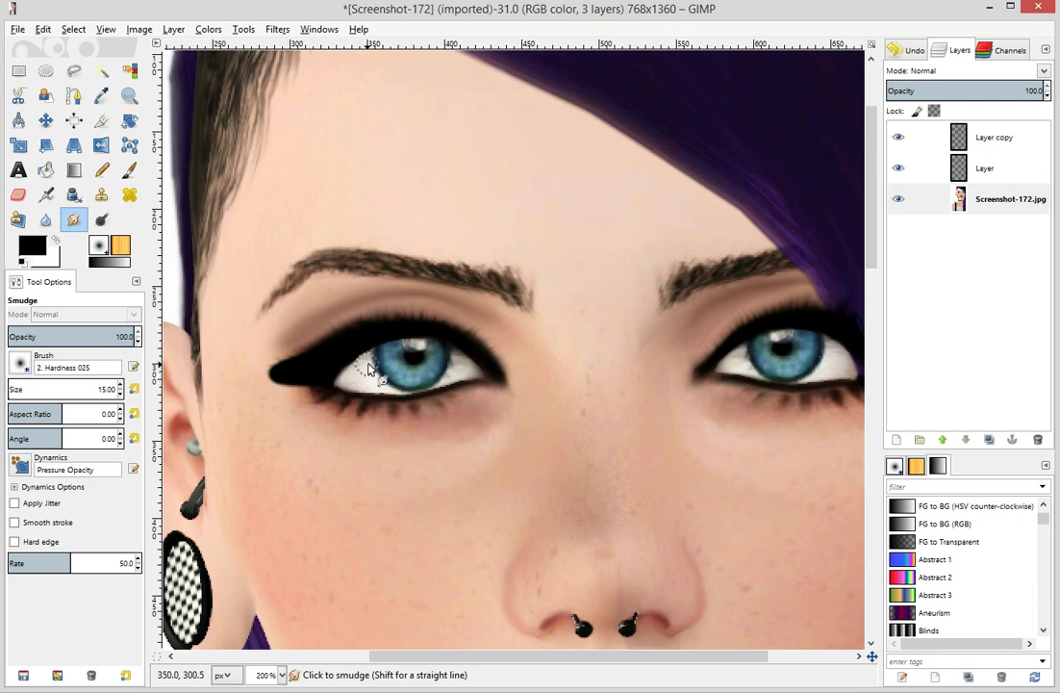
pyautogui.moveTo(485, 662); pyautogui.dragTo(550, 664)
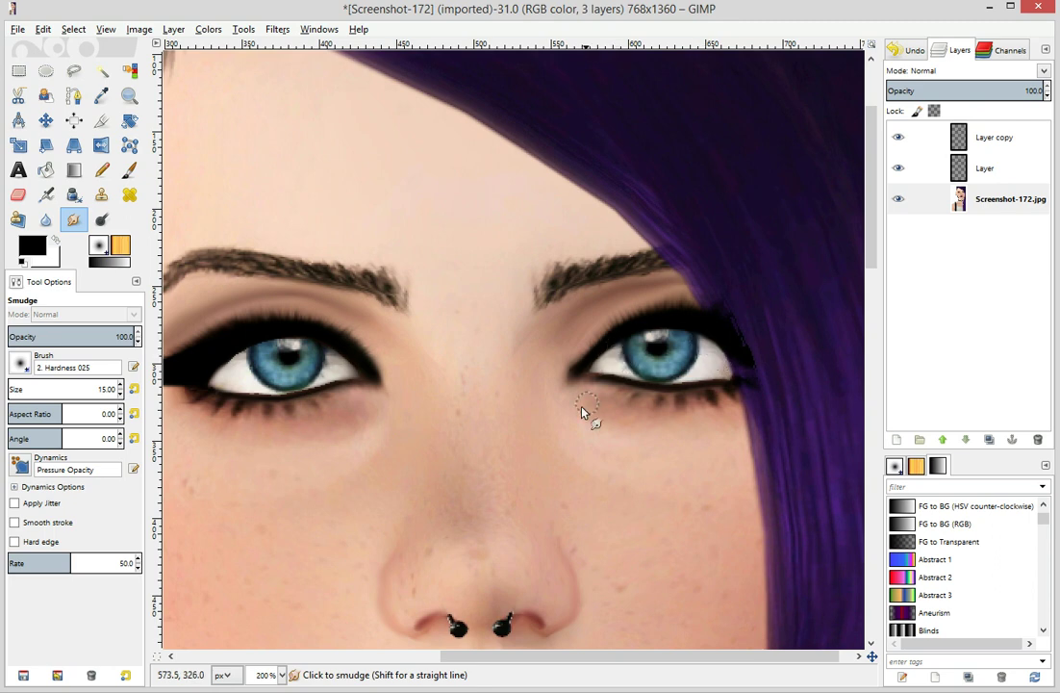
# Set the Smudge size to 20, try smudging the inner-corner liner beside the hair on "Layer copy", and undo the stroke
pyautogui.scroll(-3, 551, 515)
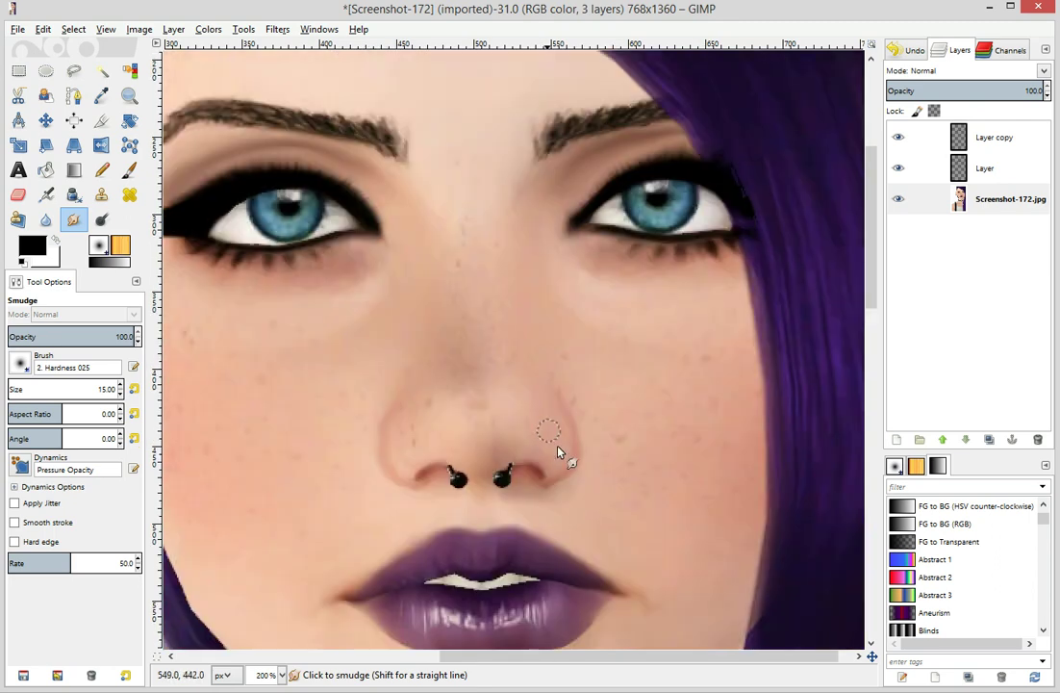
pyautogui.click(282, 675)
pyautogui.click(272, 620)
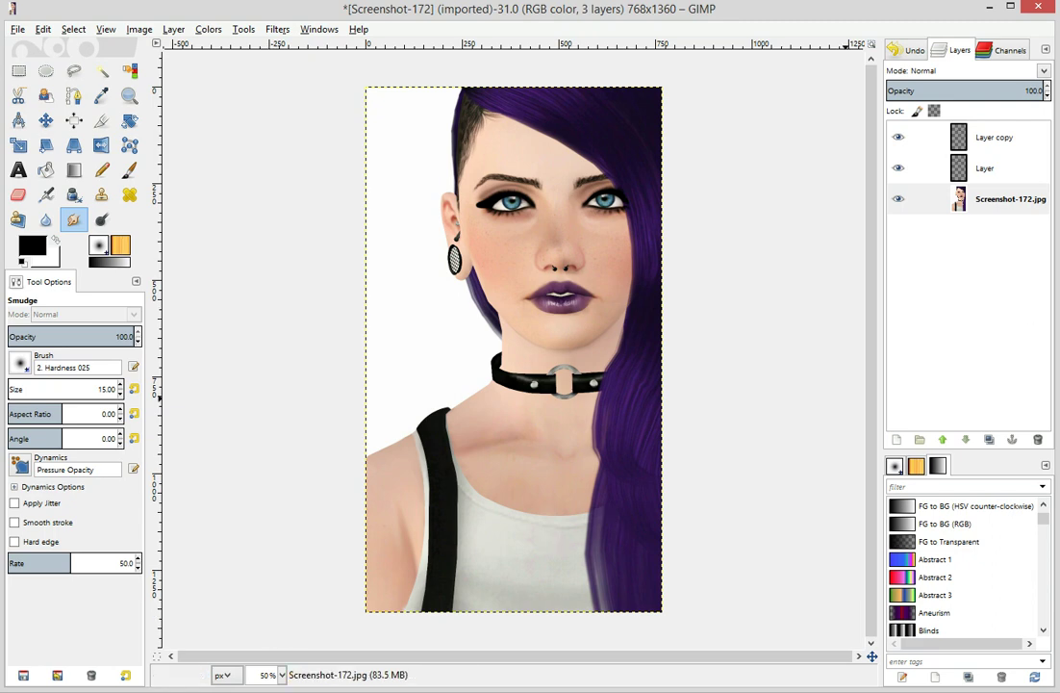
pyautogui.click(1009, 136)
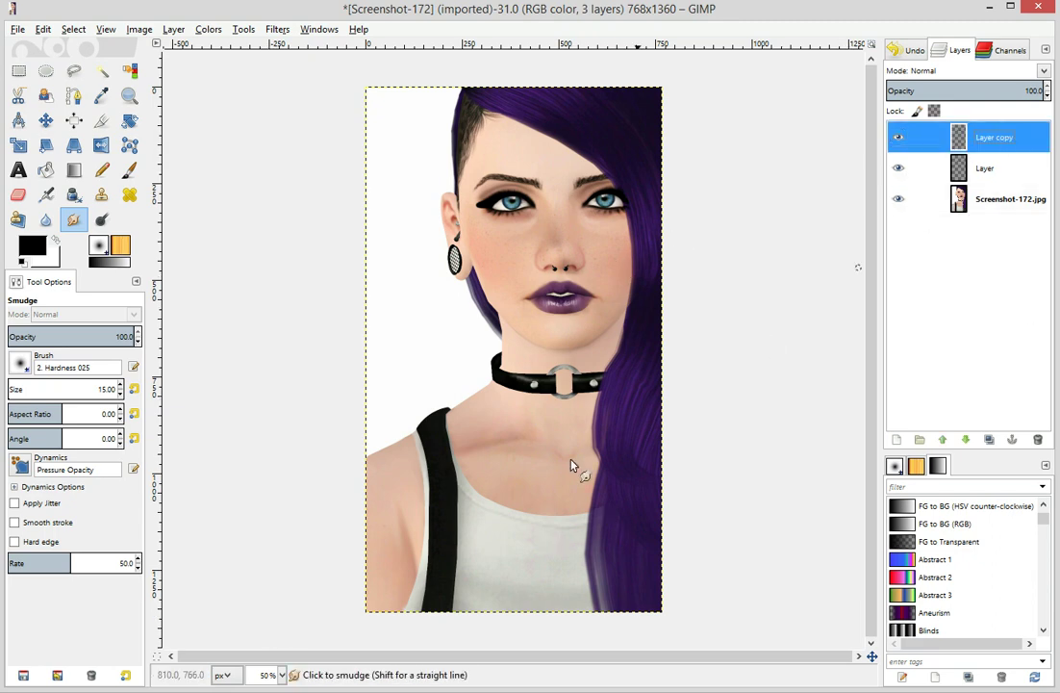
pyautogui.click(282, 675)
pyautogui.click(270, 548)
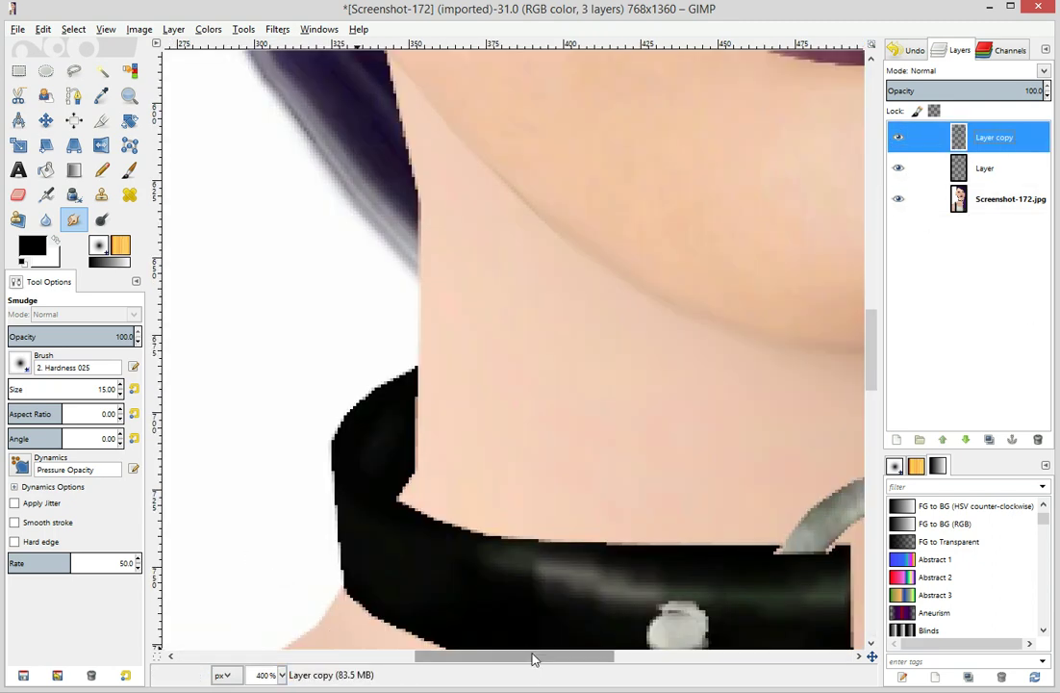
pyautogui.hscroll(3, 761, 662)
pyautogui.hscroll(6, 760, 660)
pyautogui.scroll(8, 612, 531)
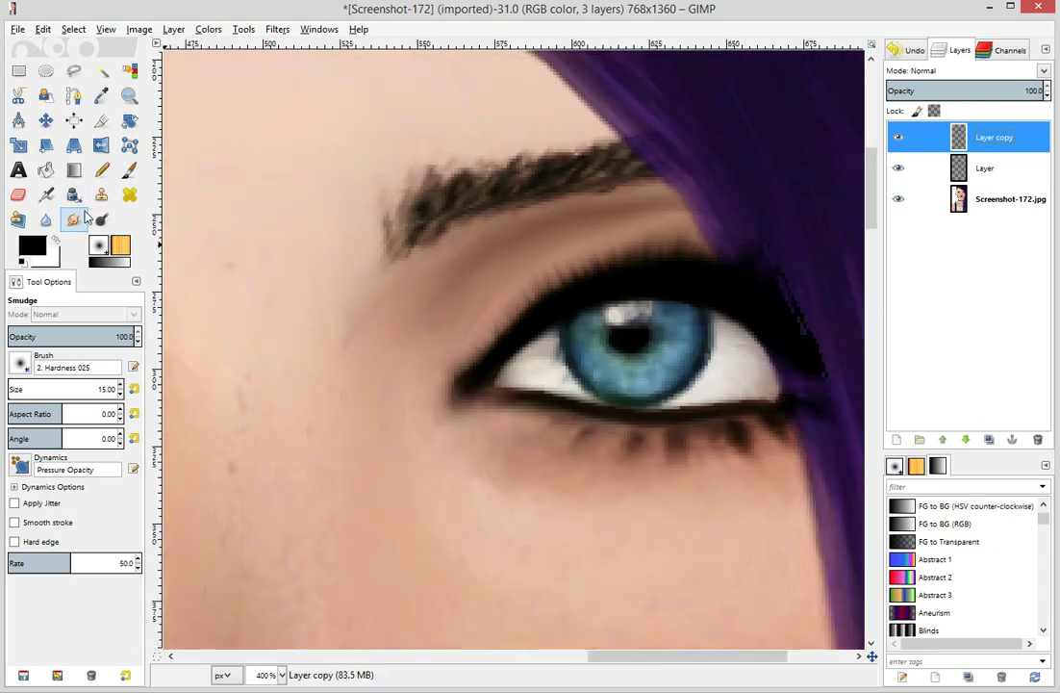
pyautogui.click(121, 386)
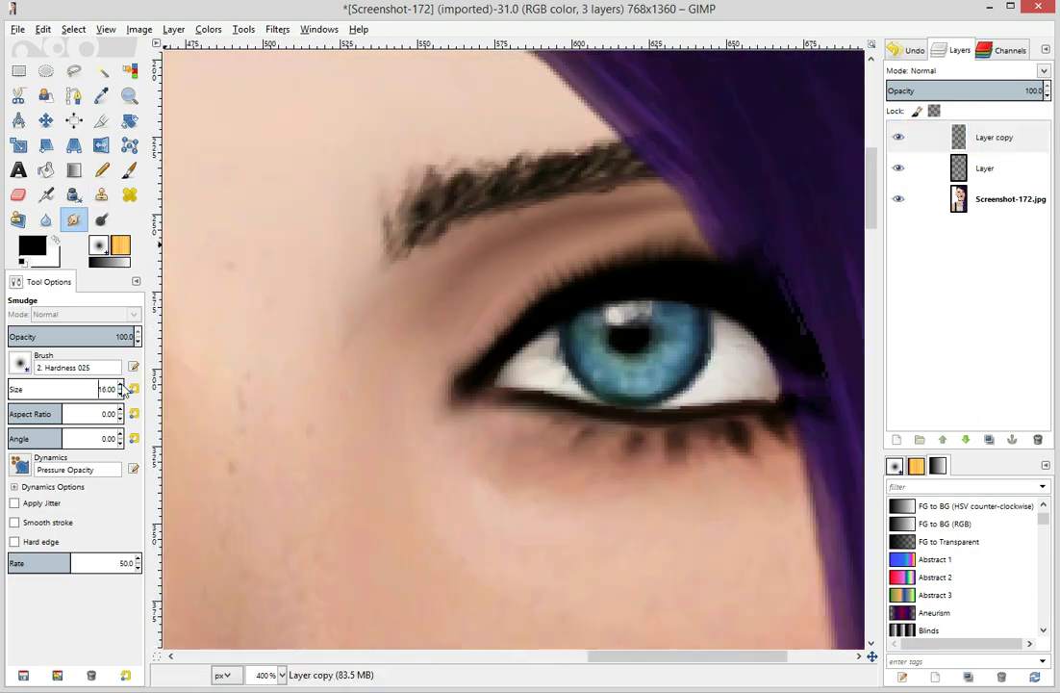
pyautogui.click(122, 386)
pyautogui.moveTo(497, 402); pyautogui.dragTo(460, 380)
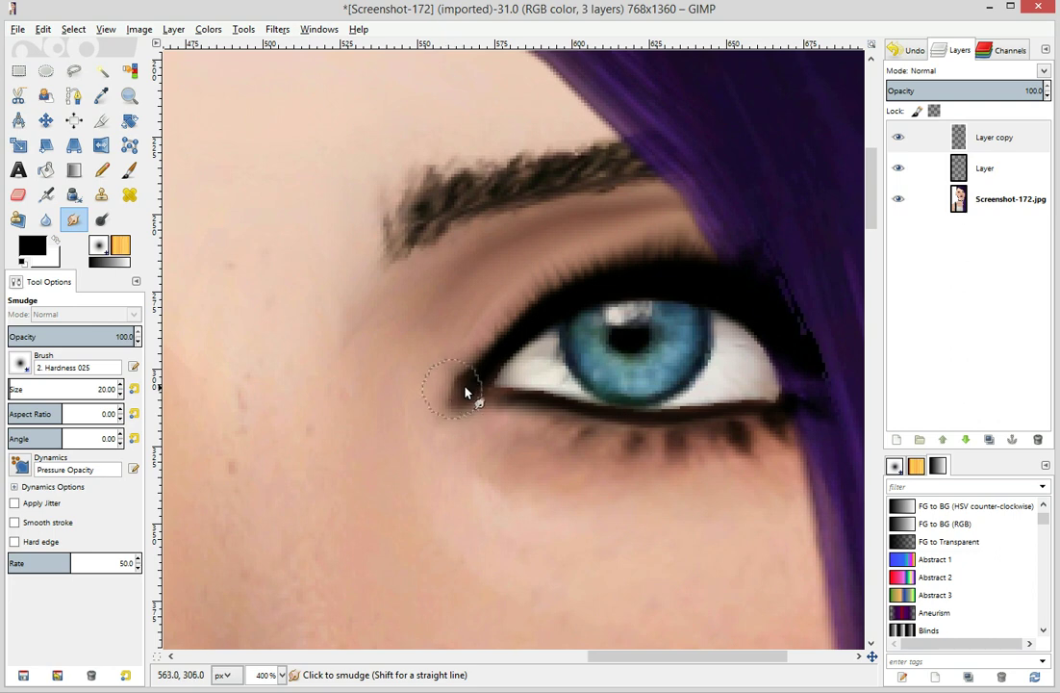
pyautogui.hotkey('ctrl', 'z')
# On the "Layer" layer, try smudging the liner at the inner corner beside the hair, and undo the stroke
pyautogui.click(924, 168)
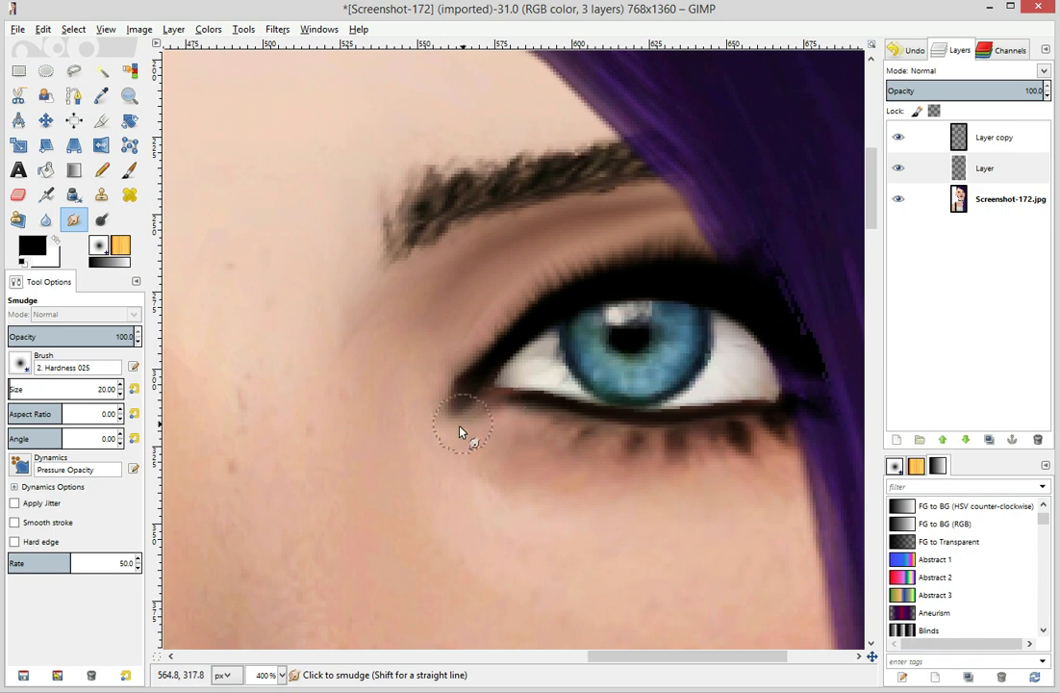
pyautogui.moveTo(430, 426); pyautogui.dragTo(513, 438)
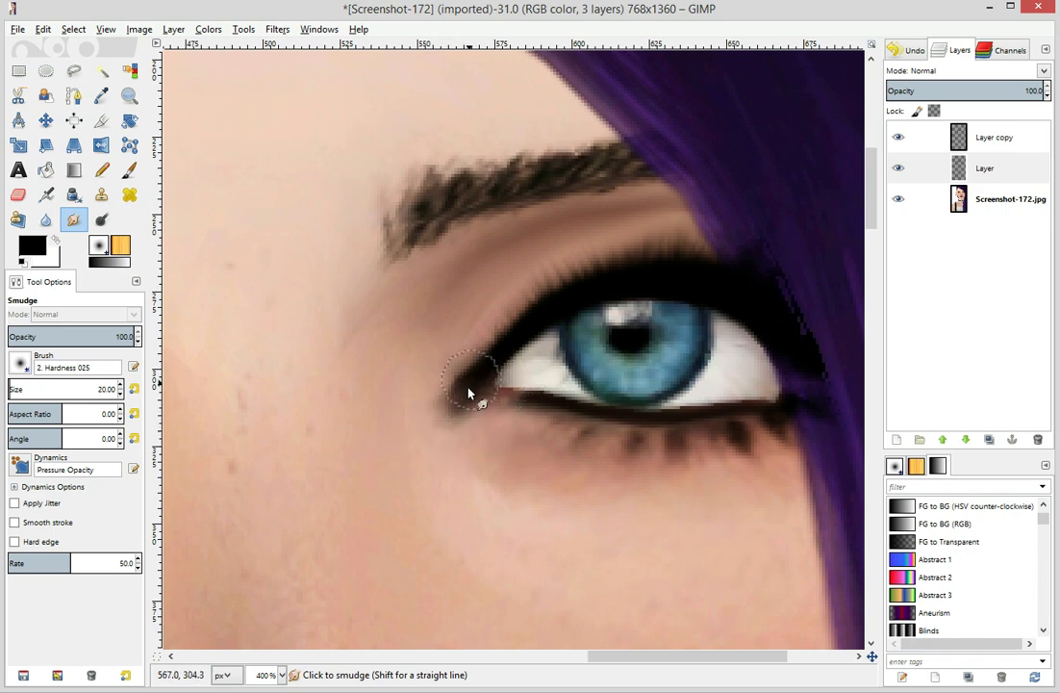
pyautogui.hotkey('ctrl', 'z')
# On "Layer copy", smudge the inner-corner liner of the eye beside the hair to thin and soften its lower edge
pyautogui.click(979, 140)
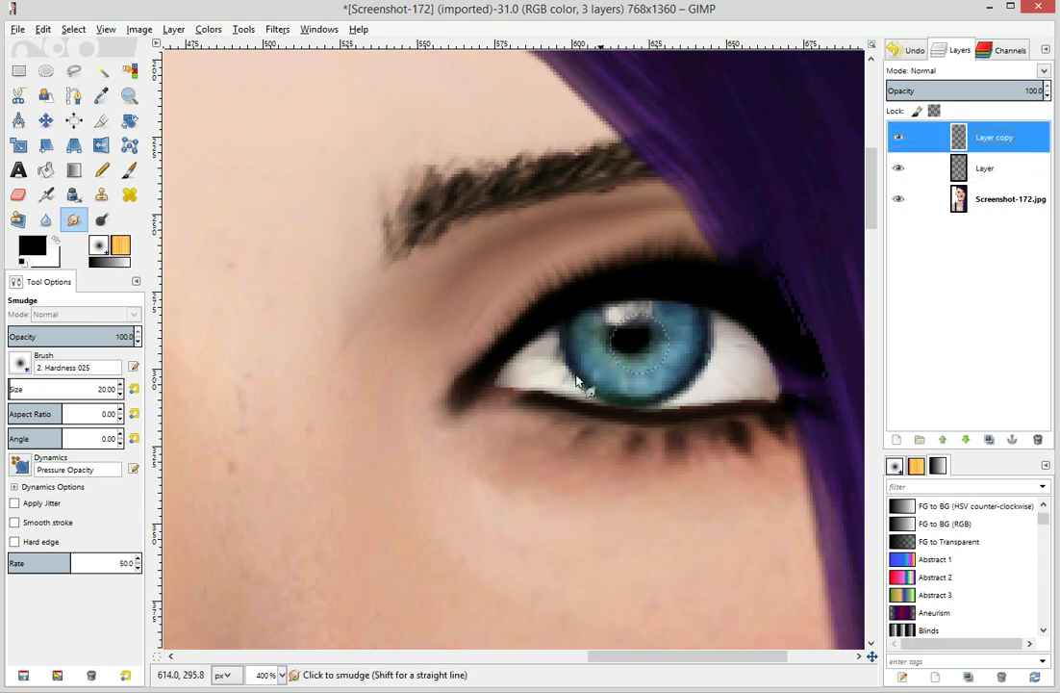
pyautogui.moveTo(534, 402); pyautogui.dragTo(544, 420)
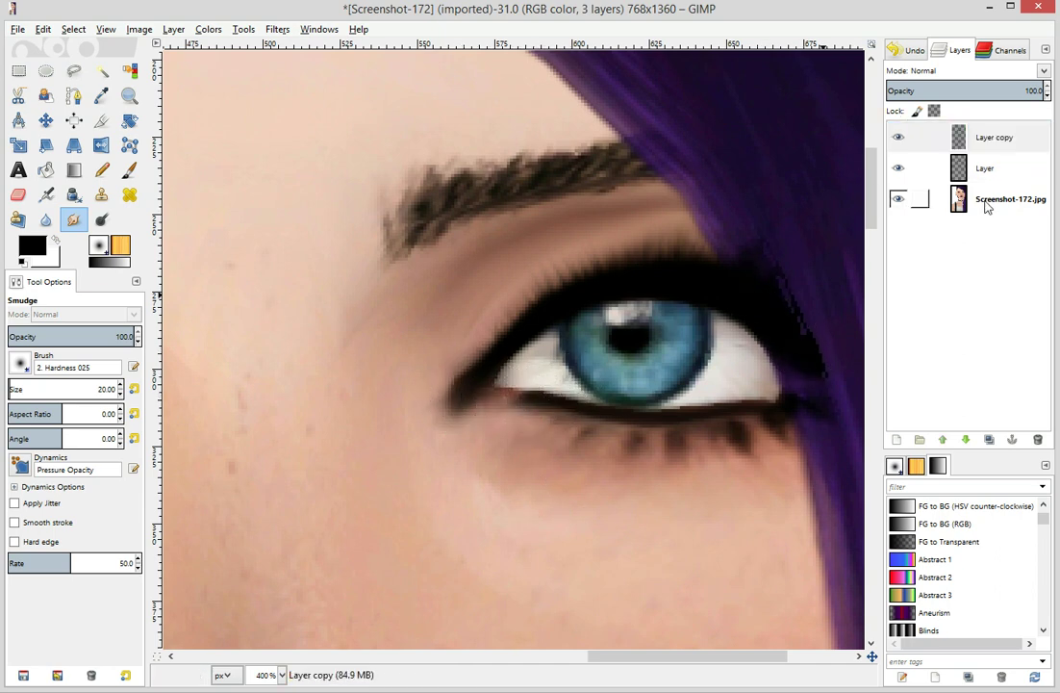
pyautogui.click(984, 169)
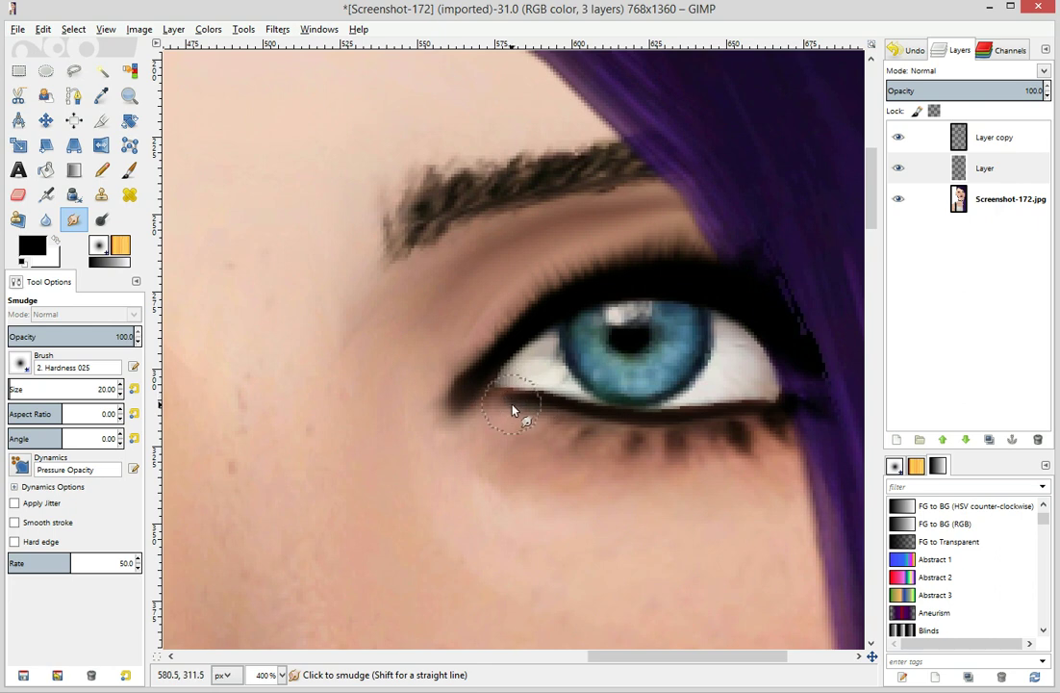
pyautogui.click(1031, 141)
pyautogui.moveTo(459, 438); pyautogui.dragTo(463, 418)
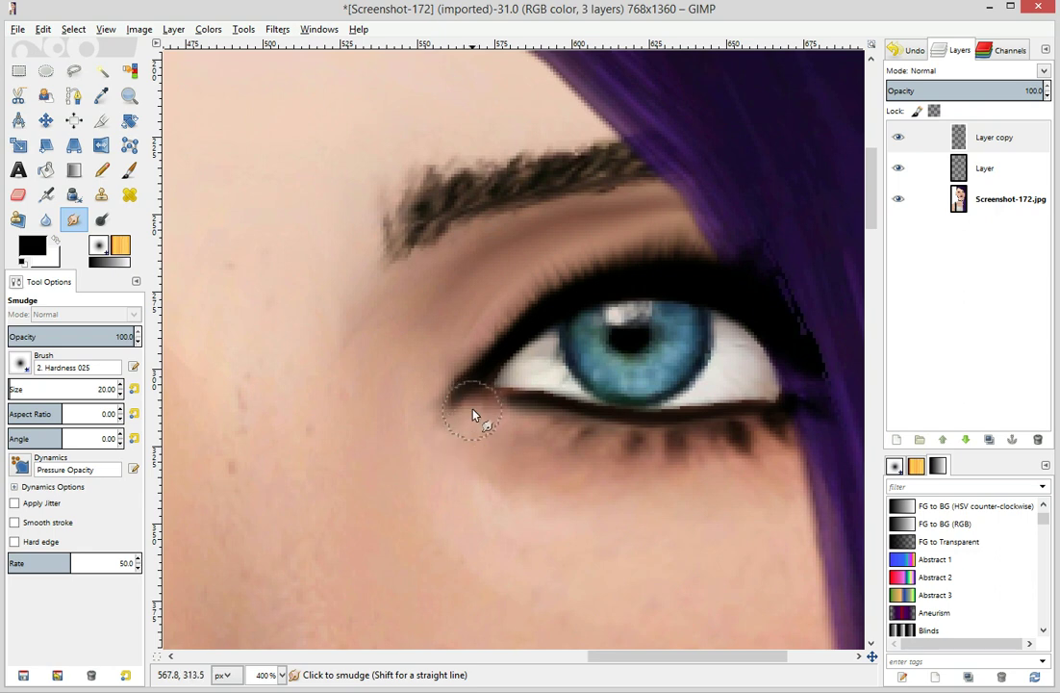
pyautogui.moveTo(459, 402); pyautogui.dragTo(444, 404)
# Smudge the inner-corner liner of the eye nearest the ear into a downward point on "Layer copy"
pyautogui.hscroll(-3, 559, 664)
pyautogui.hscroll(-6, 557, 660)
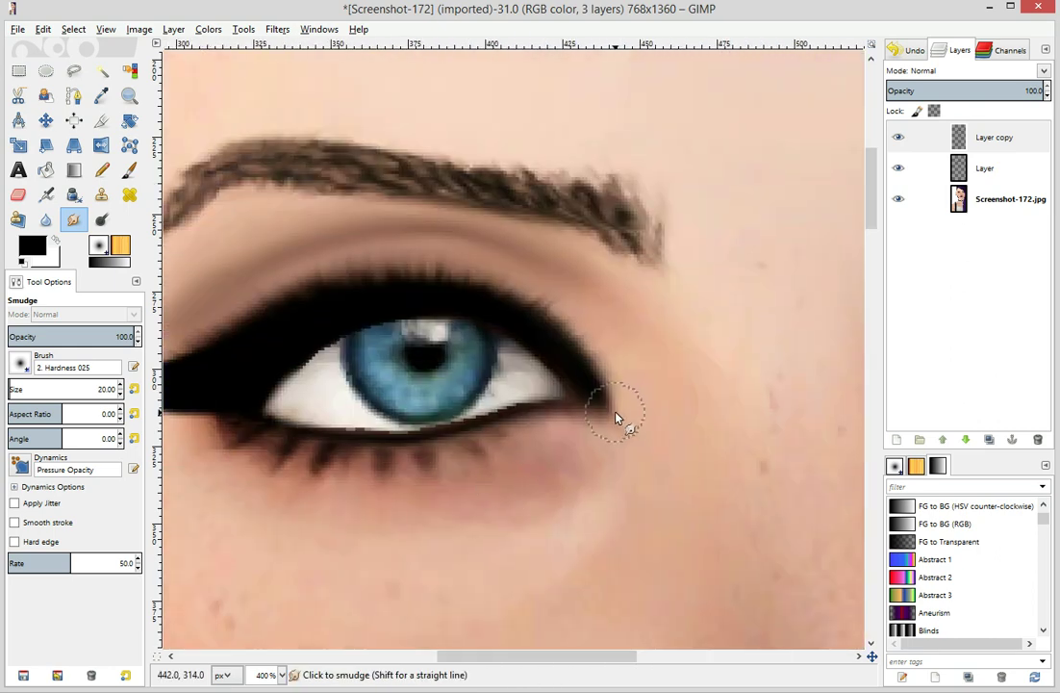
pyautogui.moveTo(580, 411); pyautogui.dragTo(611, 366)
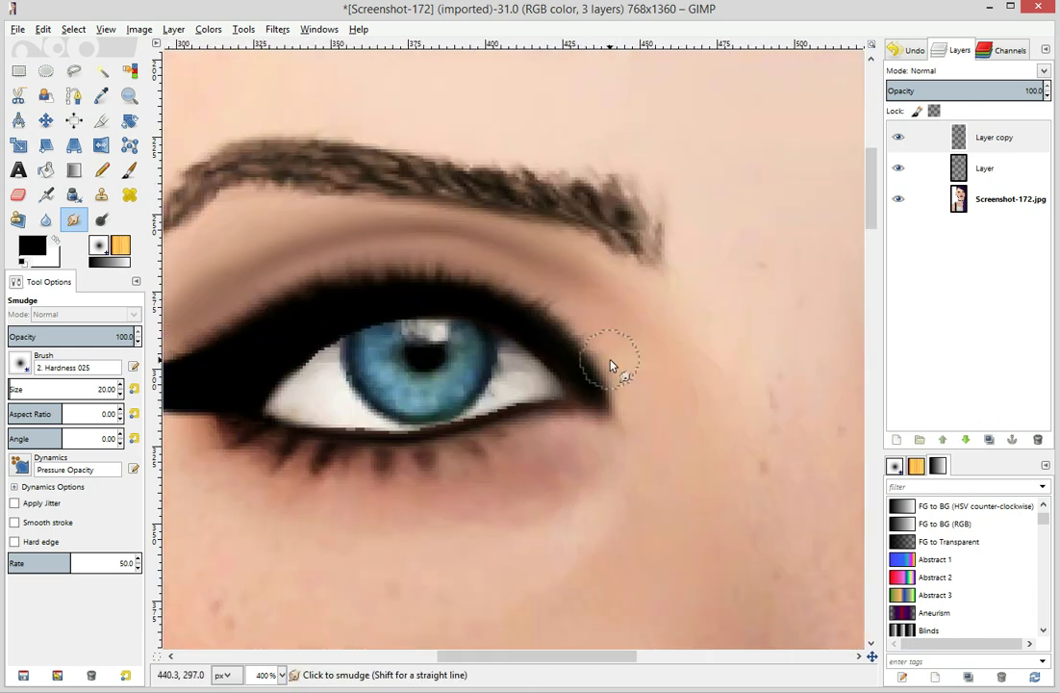
pyautogui.moveTo(581, 419); pyautogui.dragTo(624, 443)
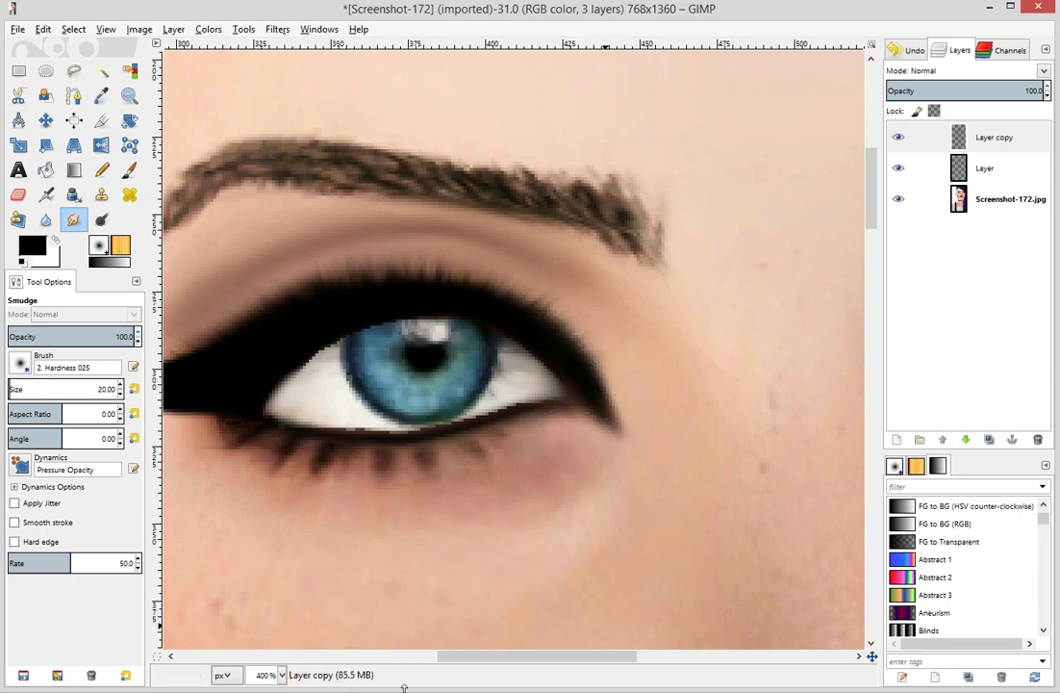
# Try a further smudge on the ear-side eye's inner corner and step back through the undo history to an earlier smudge
pyautogui.click(281, 675)
pyautogui.click(264, 601)
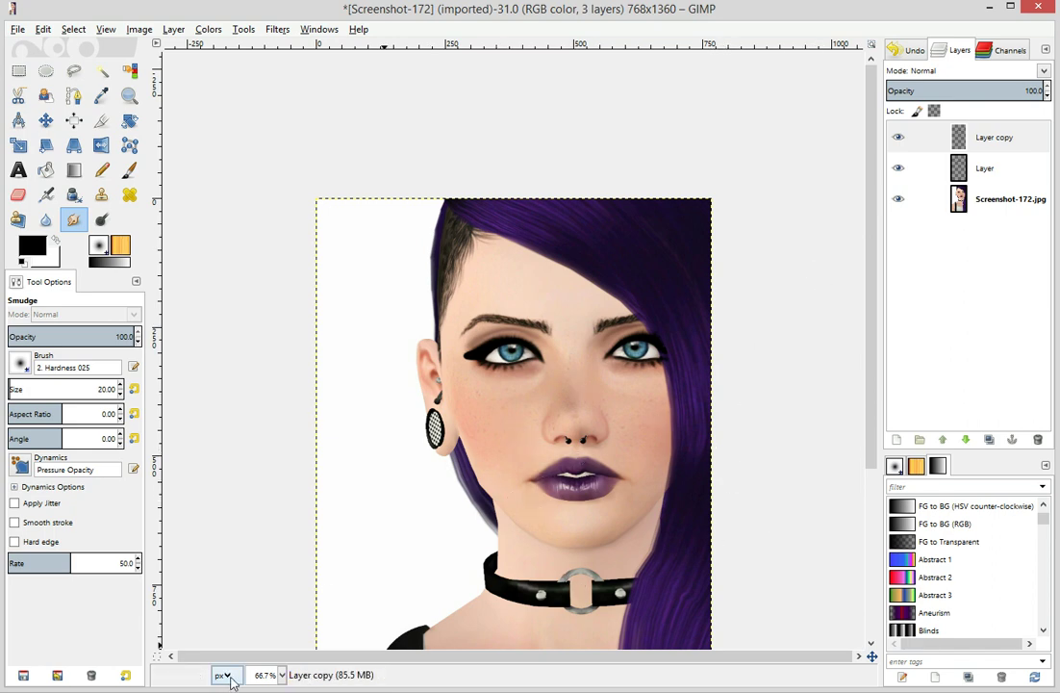
pyautogui.click(281, 674)
pyautogui.click(267, 546)
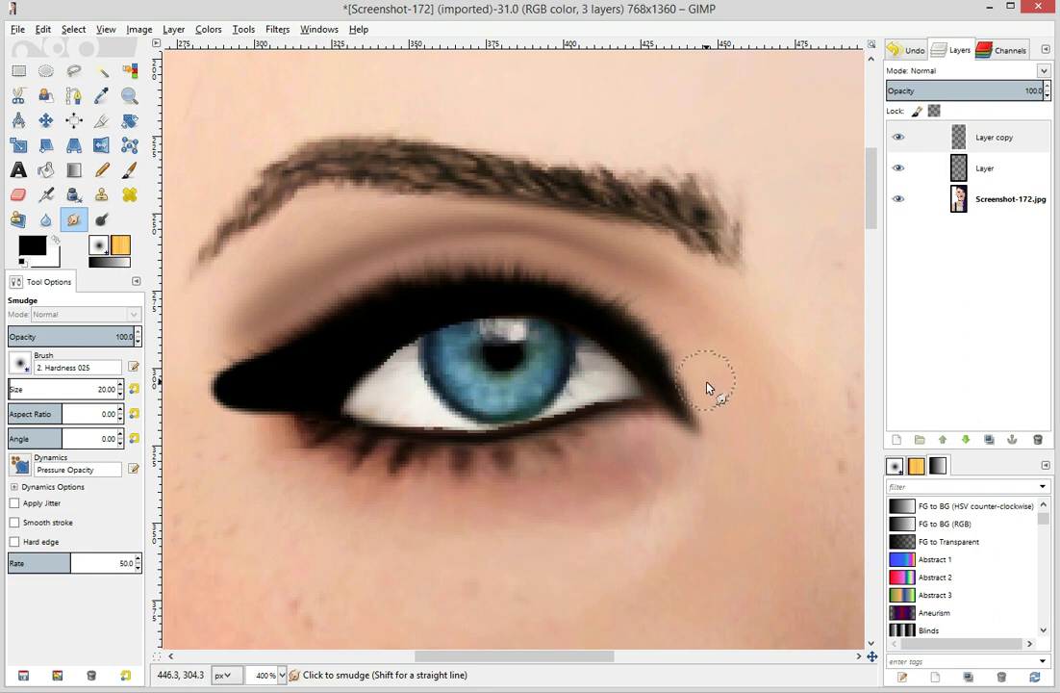
pyautogui.moveTo(689, 391)
pyautogui.mouseDown()
pyautogui.moveTo(703, 417)
pyautogui.moveTo(650, 372)
pyautogui.moveTo(669, 377)
pyautogui.moveTo(706, 427)
pyautogui.moveTo(677, 393)
pyautogui.moveTo(687, 387)
pyautogui.moveTo(710, 411)
pyautogui.mouseUp()
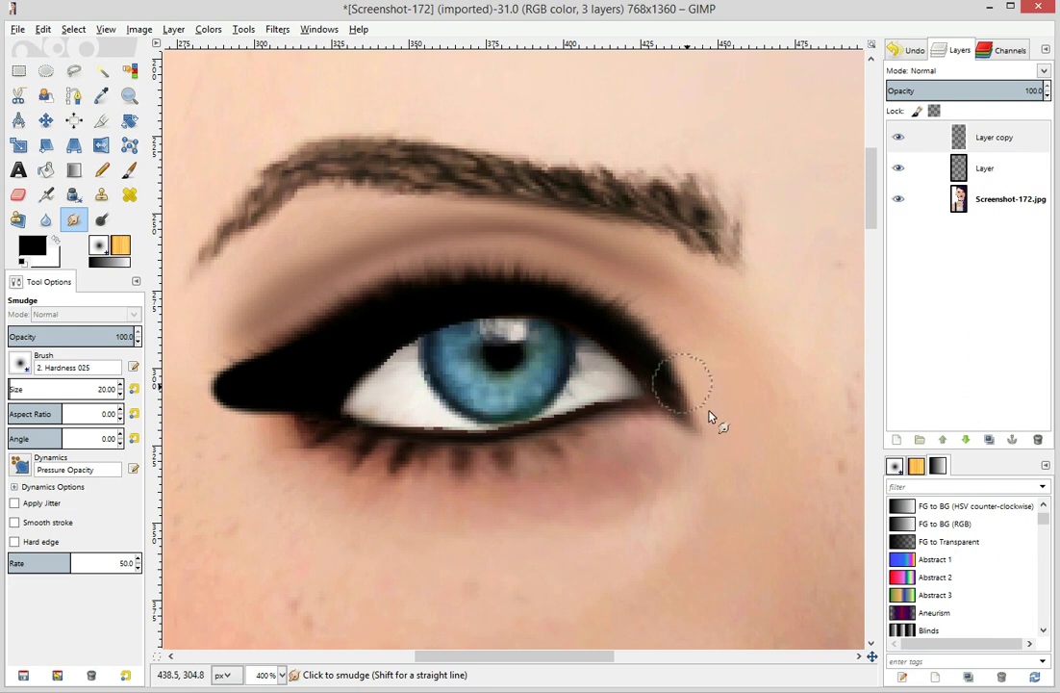
pyautogui.click(901, 47)
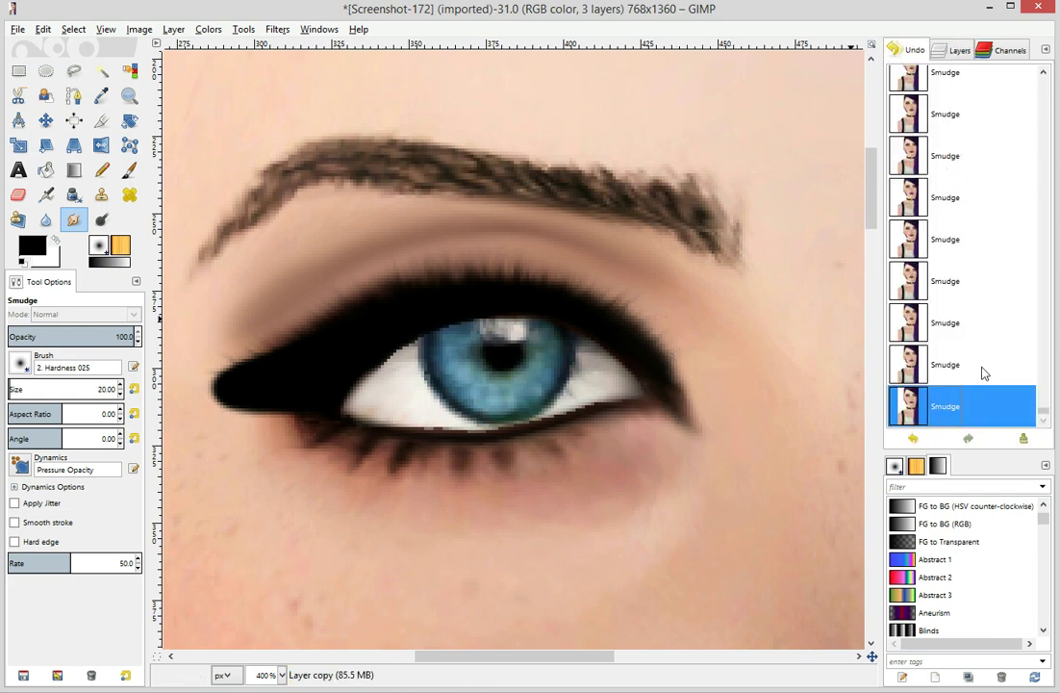
pyautogui.click(982, 367)
pyautogui.click(967, 277)
pyautogui.click(955, 191)
pyautogui.scroll(2, 957, 231)
pyautogui.click(957, 249)
pyautogui.scroll(1, 953, 243)
pyautogui.click(953, 224)
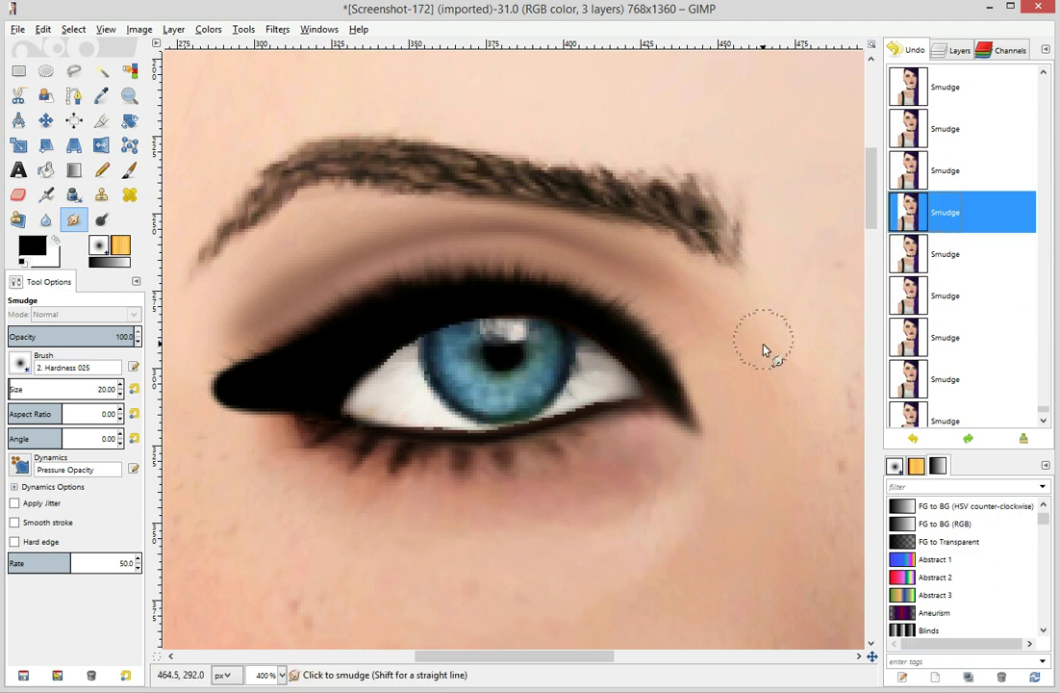
# Smudge the ear-side eye's inner-corner point on "Layer copy" and again on "Layer"
pyautogui.moveTo(724, 367)
pyautogui.mouseDown()
pyautogui.moveTo(687, 388)
pyautogui.moveTo(739, 422)
pyautogui.moveTo(698, 402)
pyautogui.mouseUp()
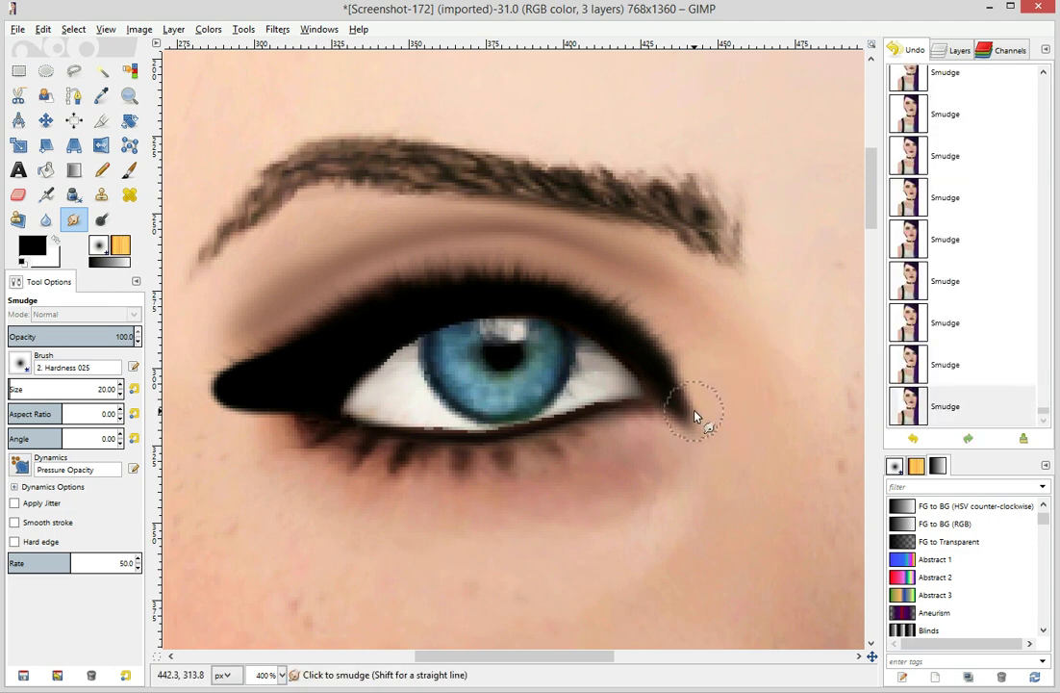
pyautogui.click(958, 49)
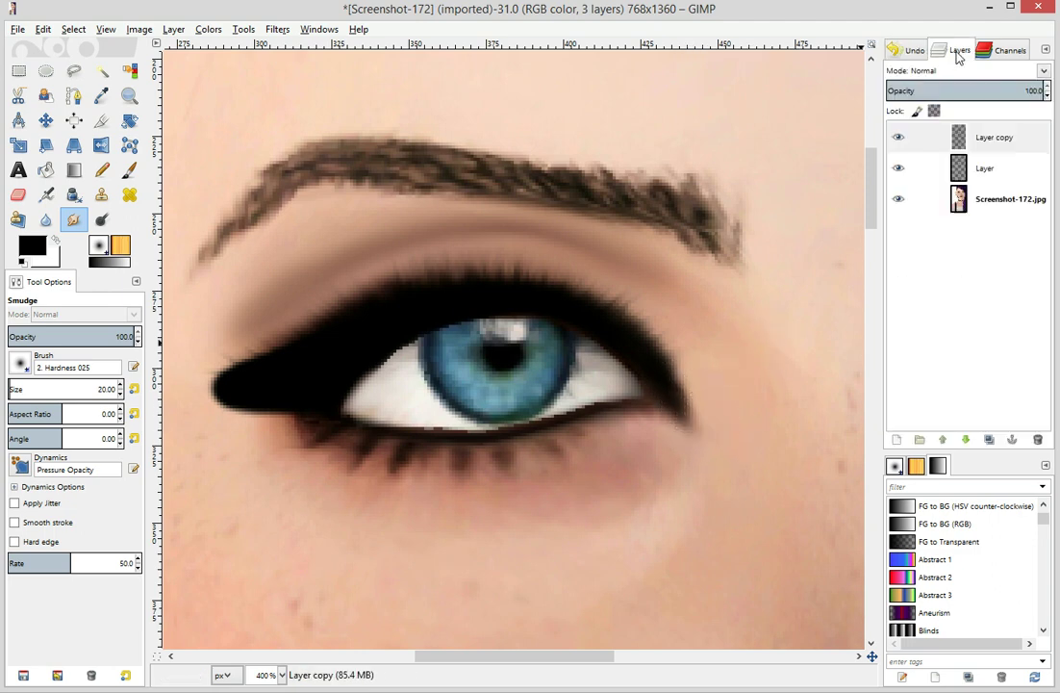
pyautogui.click(950, 179)
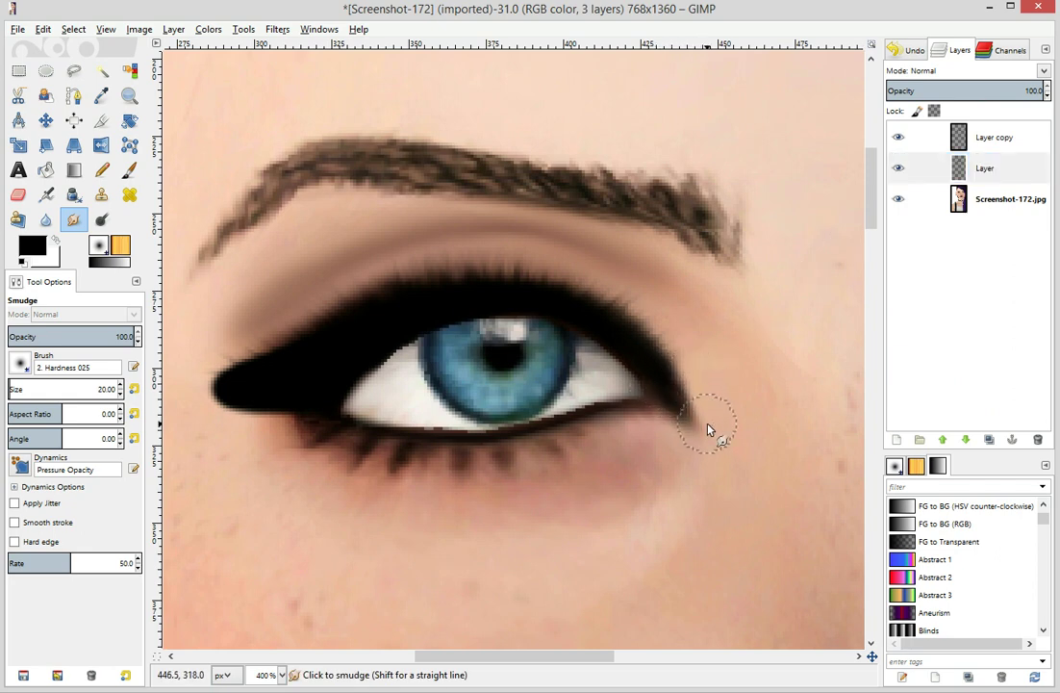
pyautogui.moveTo(689, 417); pyautogui.dragTo(664, 382)
# Check the eyes at 100% zoom and revert the recent inner-corner smudges through the undo history
pyautogui.click(275, 675)
pyautogui.click(265, 583)
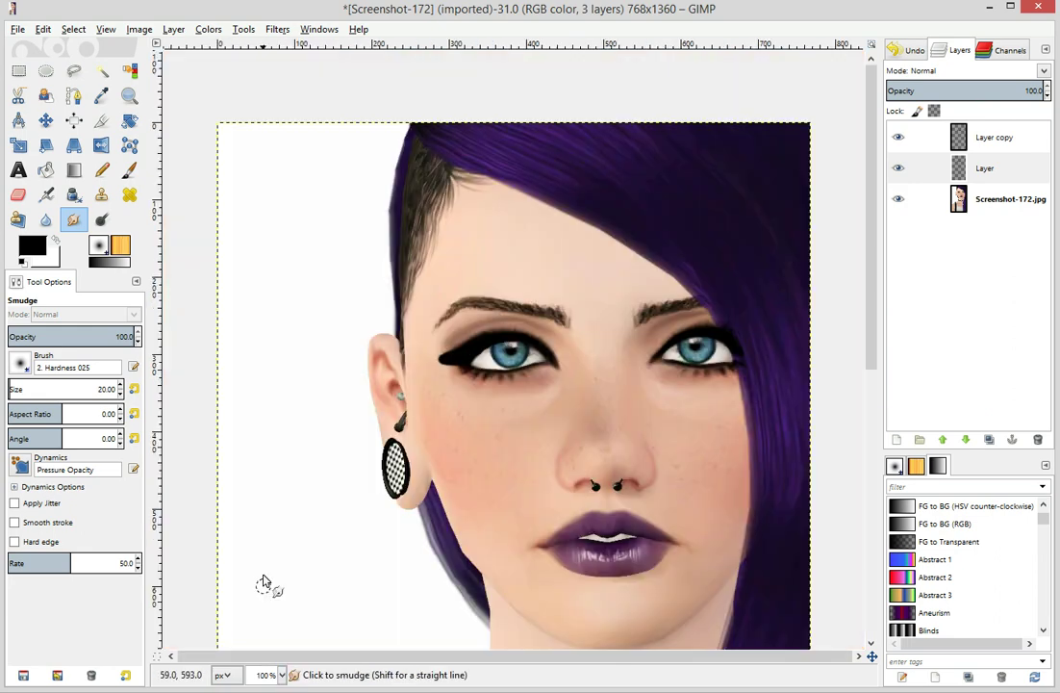
pyautogui.click(907, 50)
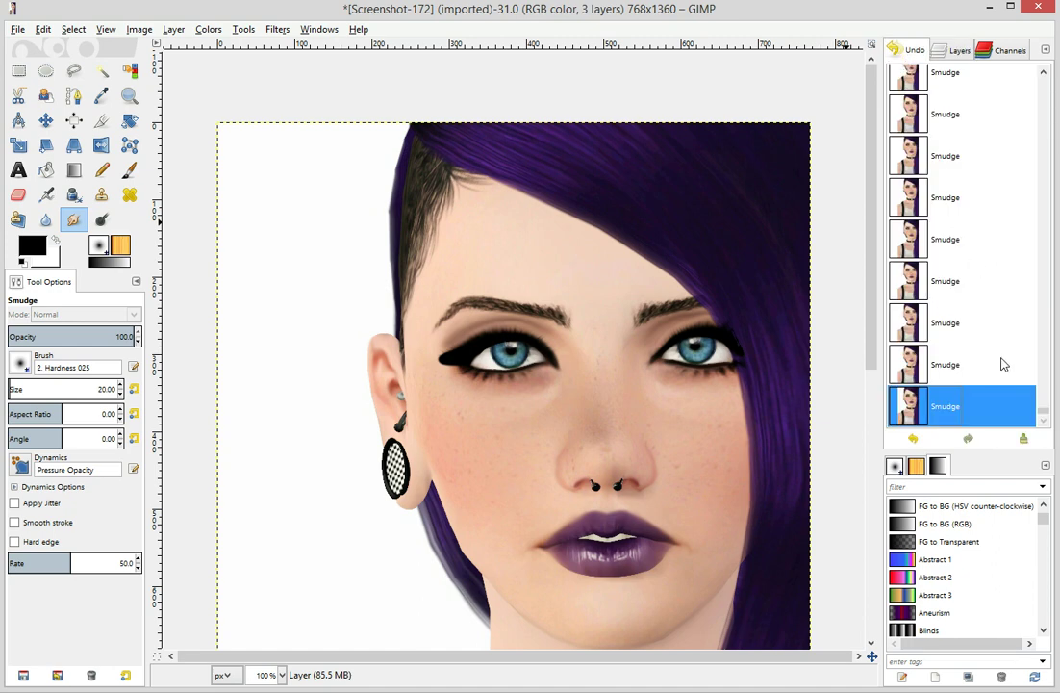
pyautogui.click(999, 181)
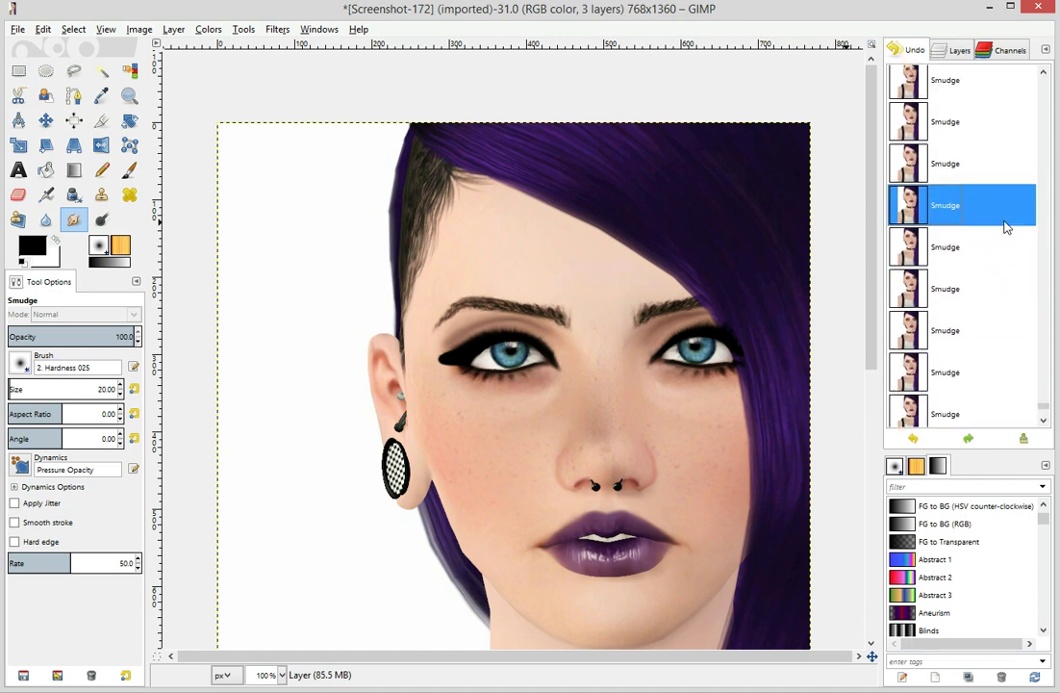
pyautogui.click(1006, 339)
pyautogui.click(978, 260)
pyautogui.click(962, 166)
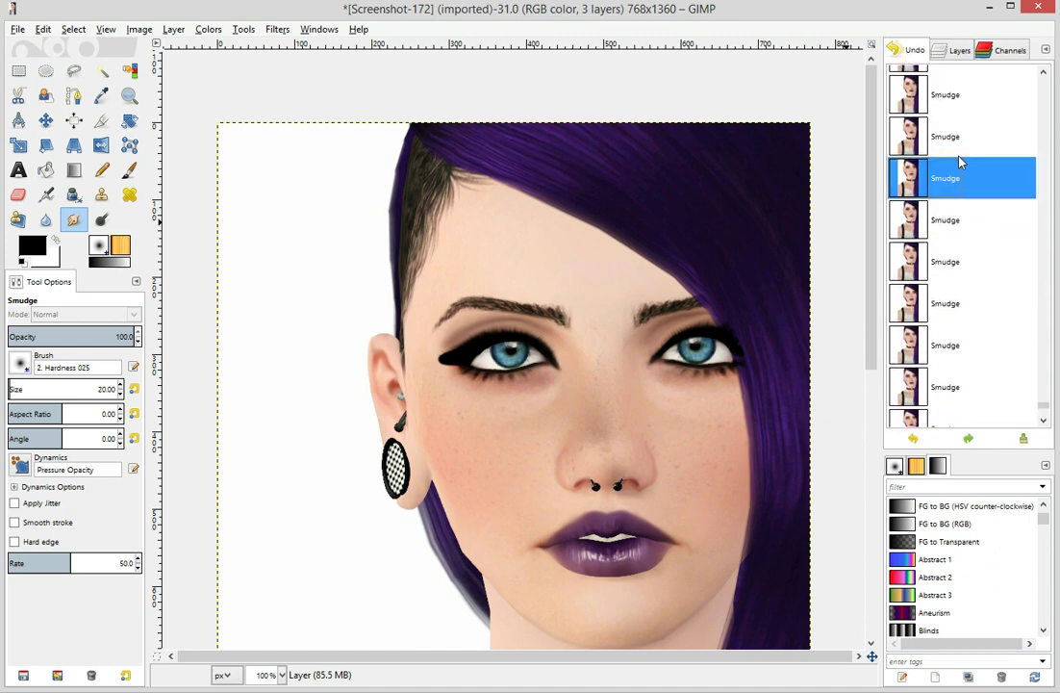
# Try smudging the ear-side eye's inner corner on "Layer" at 200% zoom, and revert the strokes through the undo history
pyautogui.click(281, 677)
pyautogui.click(270, 568)
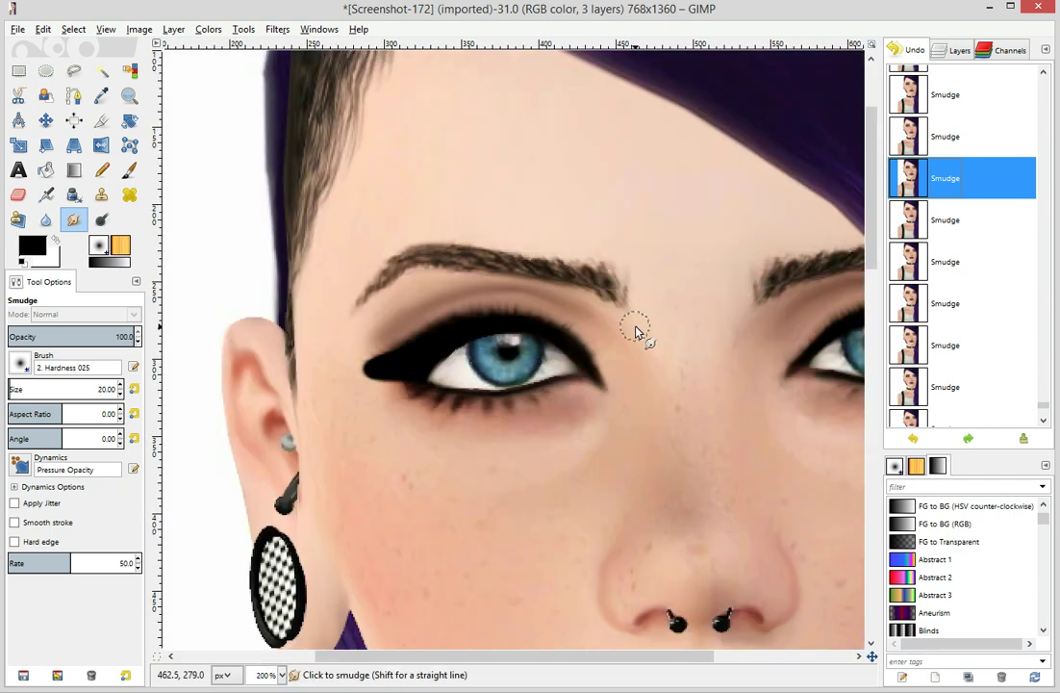
pyautogui.click(591, 370)
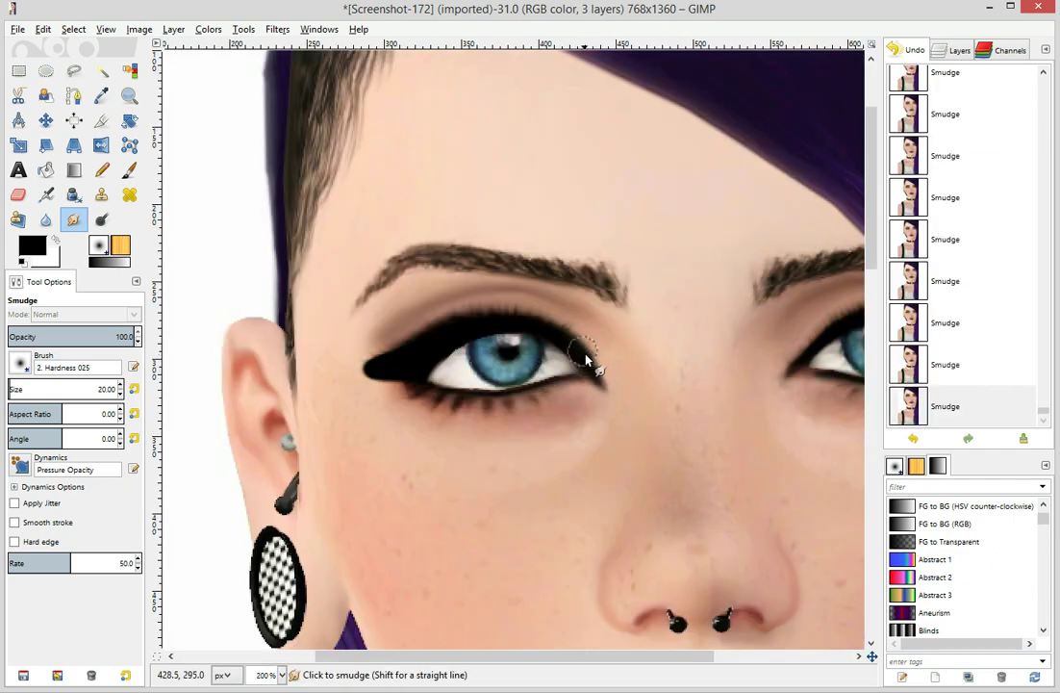
pyautogui.click(955, 50)
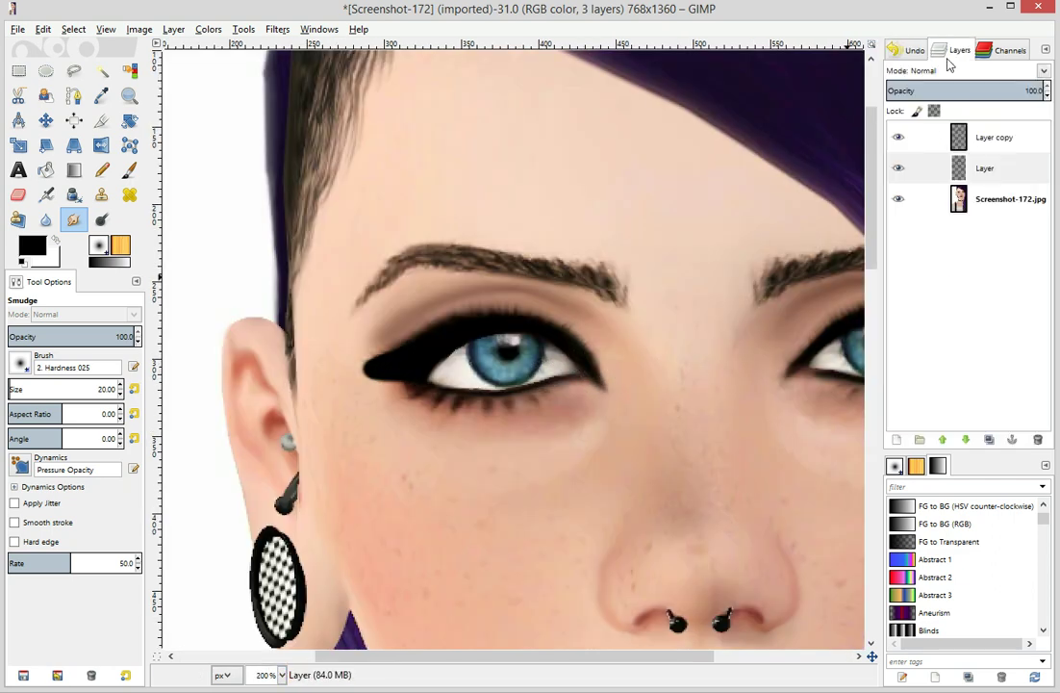
pyautogui.click(909, 50)
pyautogui.click(962, 364)
pyautogui.click(963, 280)
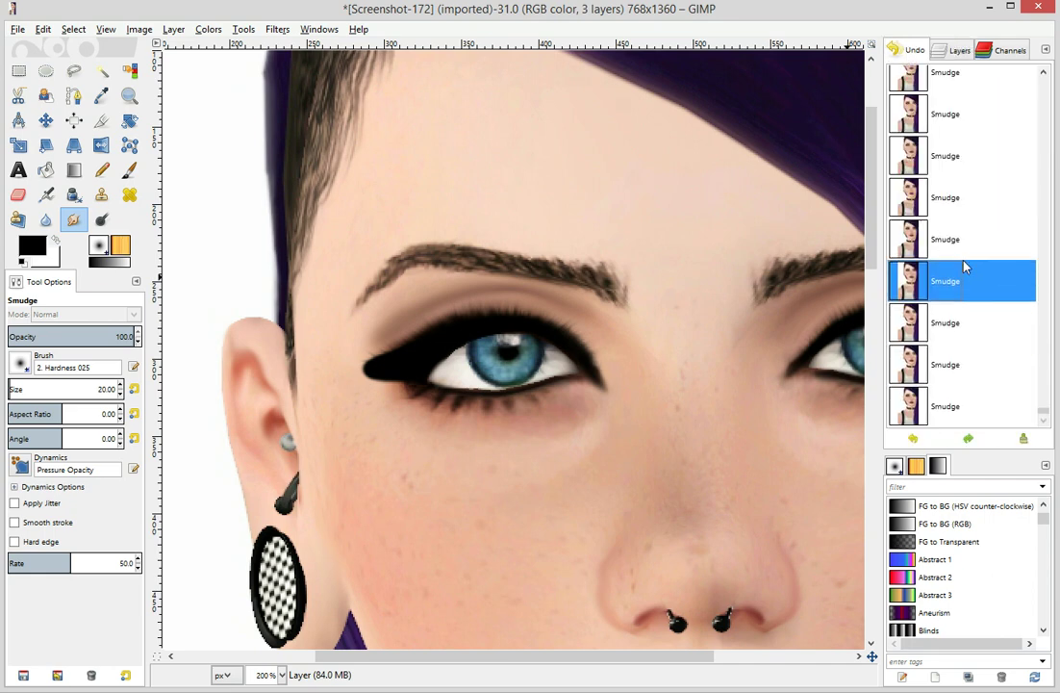
# Smudge the ear-side eye's inner corner and darken it with a black Airbrush stroke at size 20
pyautogui.moveTo(594, 371)
pyautogui.mouseDown()
pyautogui.moveTo(591, 360)
pyautogui.moveTo(594, 367)
pyautogui.mouseUp()
pyautogui.click(45, 195)
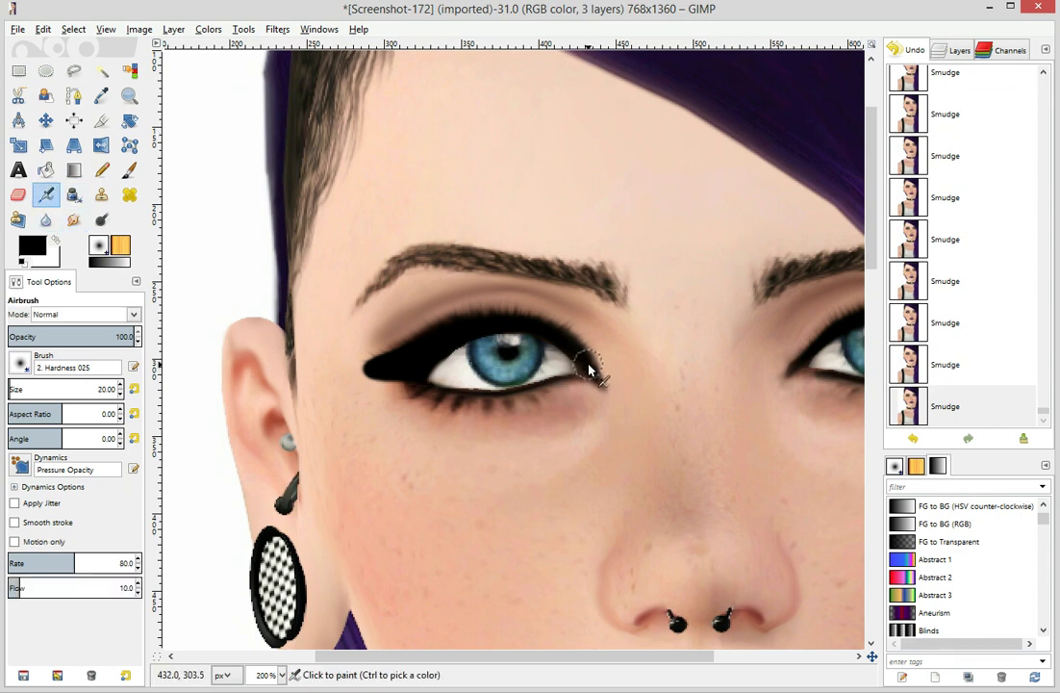
pyautogui.moveTo(591, 370); pyautogui.dragTo(600, 376)
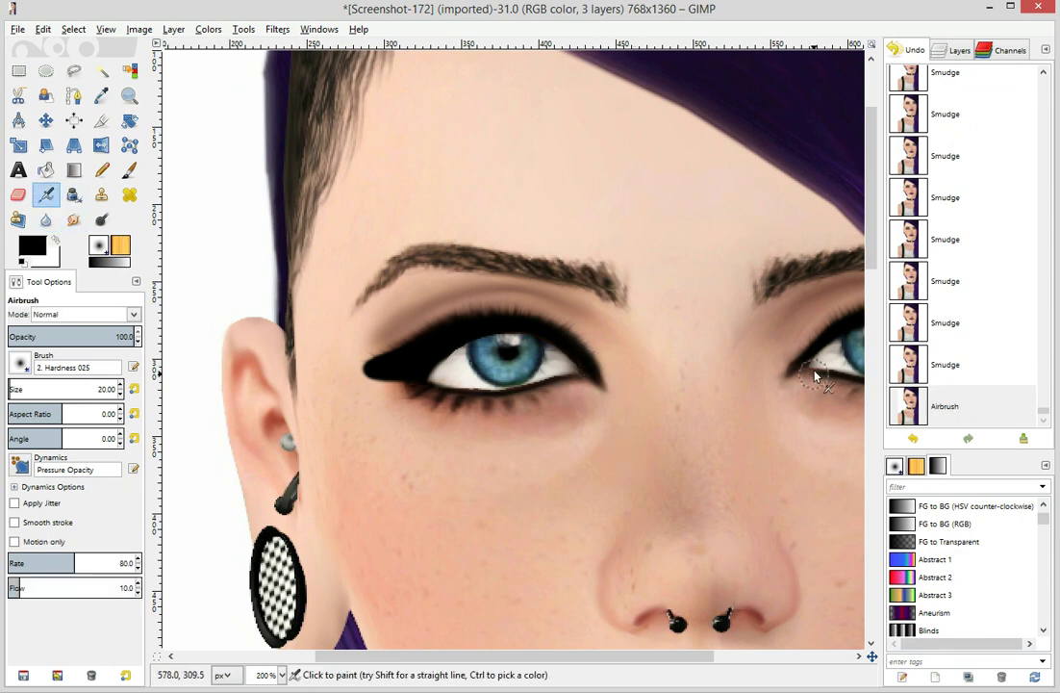
# Smudge the inner corner of the eye beside the hair, and airbrush black there at size 20 to extend its point
pyautogui.click(73, 219)
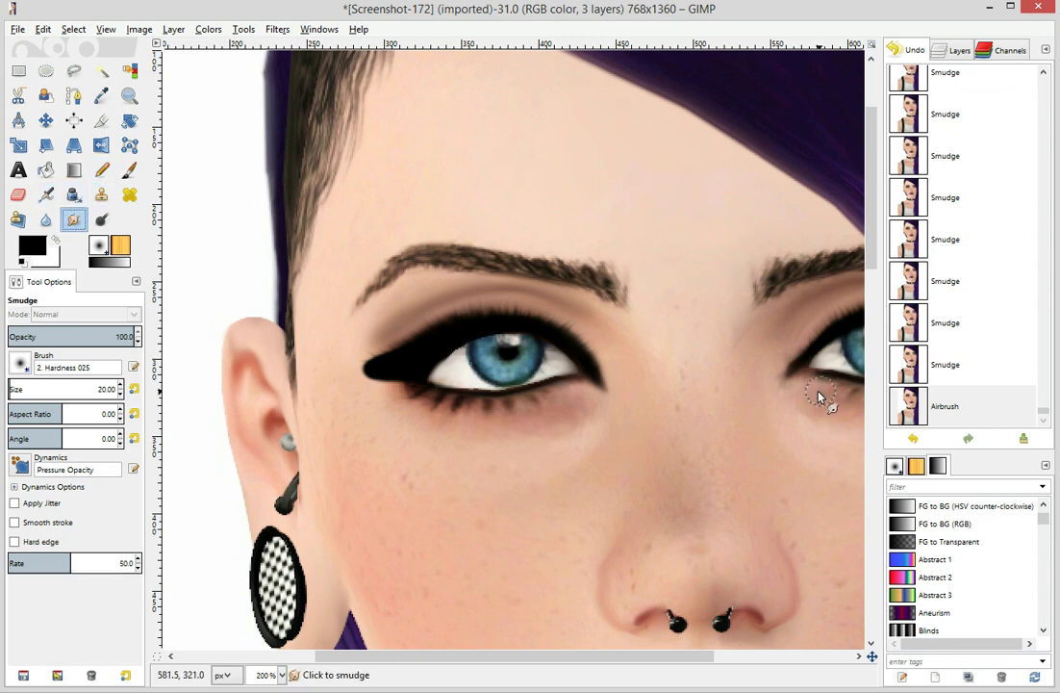
pyautogui.moveTo(794, 386); pyautogui.dragTo(804, 352)
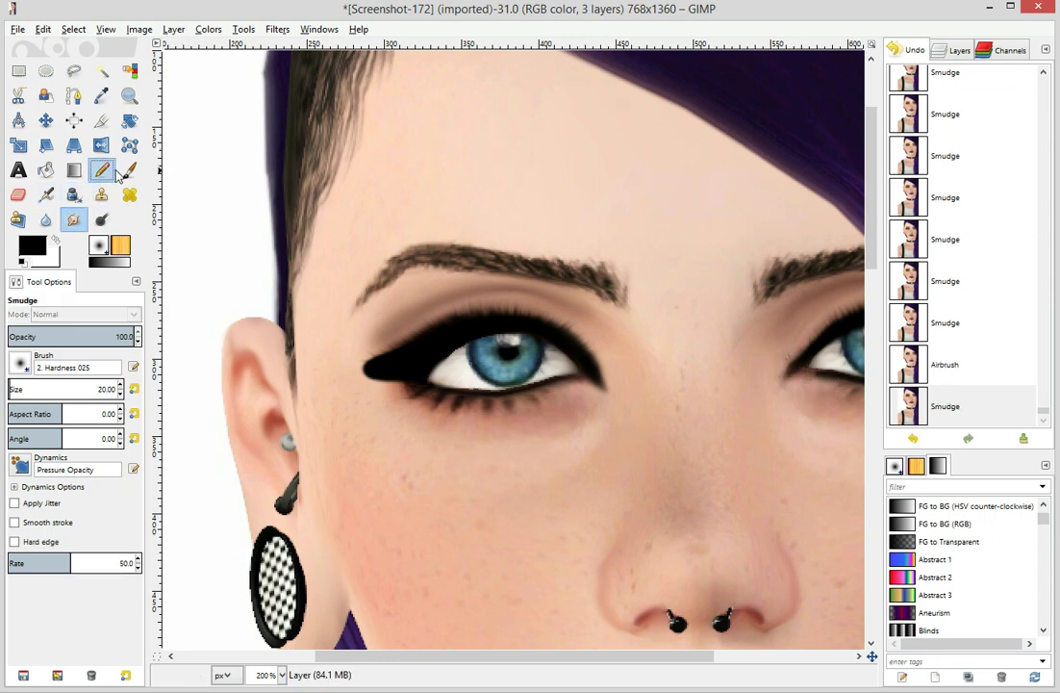
pyautogui.click(129, 169)
pyautogui.click(45, 195)
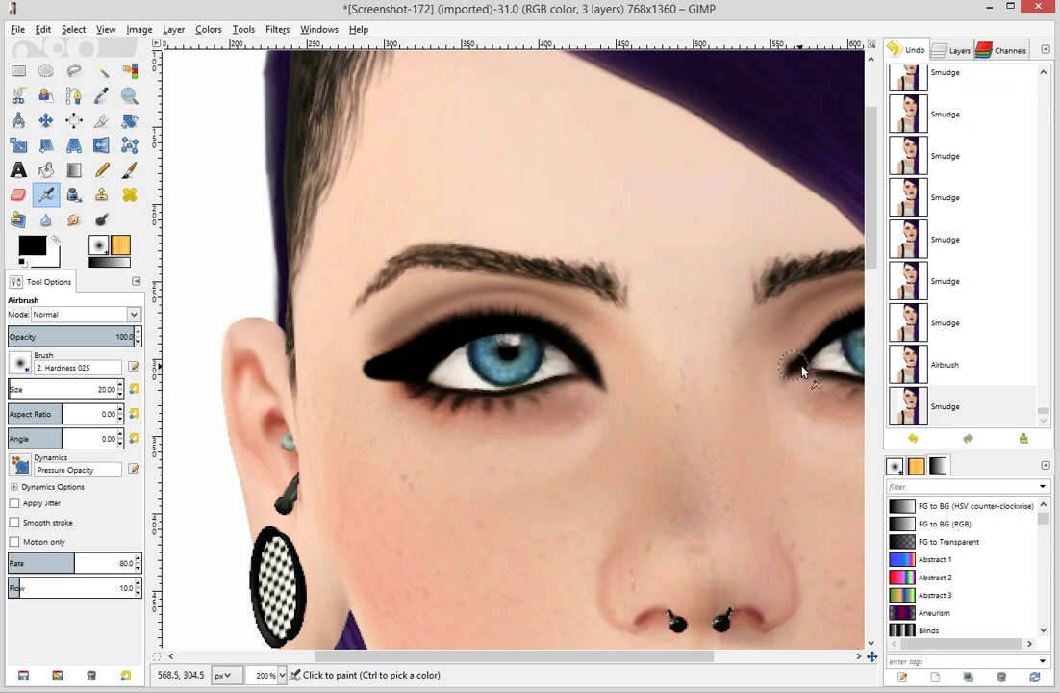
pyautogui.moveTo(792, 374); pyautogui.dragTo(802, 366)
pyautogui.moveTo(790, 376)
pyautogui.mouseDown()
pyautogui.moveTo(799, 369)
pyautogui.moveTo(783, 393)
pyautogui.mouseUp()
# Smudge the airbrushed inner corners of both eyes into soft points with the 2. Hardness 025 brush at size 20
pyautogui.click(73, 220)
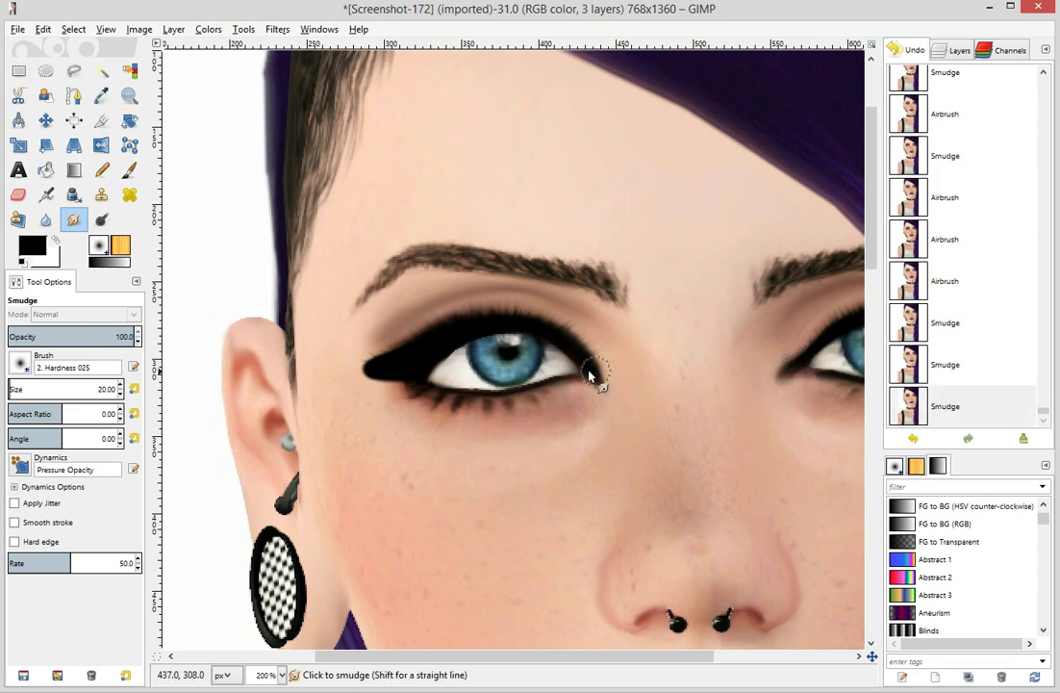
pyautogui.moveTo(598, 377)
pyautogui.mouseDown()
pyautogui.moveTo(604, 363)
pyautogui.moveTo(608, 378)
pyautogui.mouseUp()
pyautogui.moveTo(608, 379)
pyautogui.mouseDown()
pyautogui.moveTo(606, 387)
pyautogui.moveTo(621, 374)
pyautogui.mouseUp()
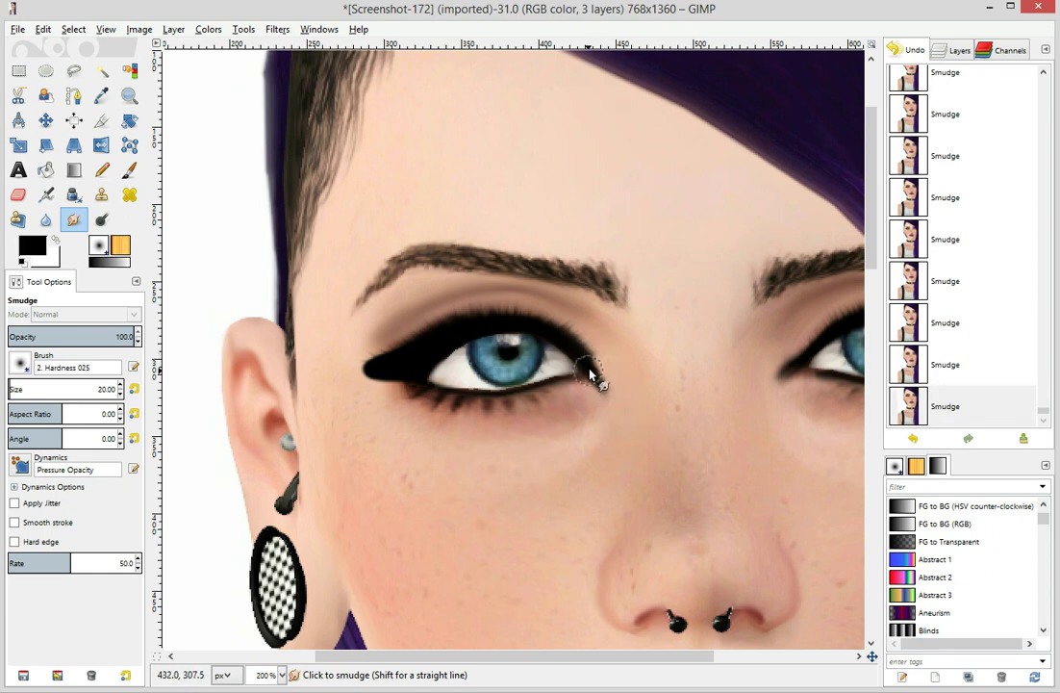
# Revert the latest smudges on the ear-side eye's inner corner through the undo history and smudge the corner again
pyautogui.moveTo(590, 368)
pyautogui.mouseDown()
pyautogui.moveTo(608, 387)
pyautogui.moveTo(607, 349)
pyautogui.mouseUp()
pyautogui.click(963, 365)
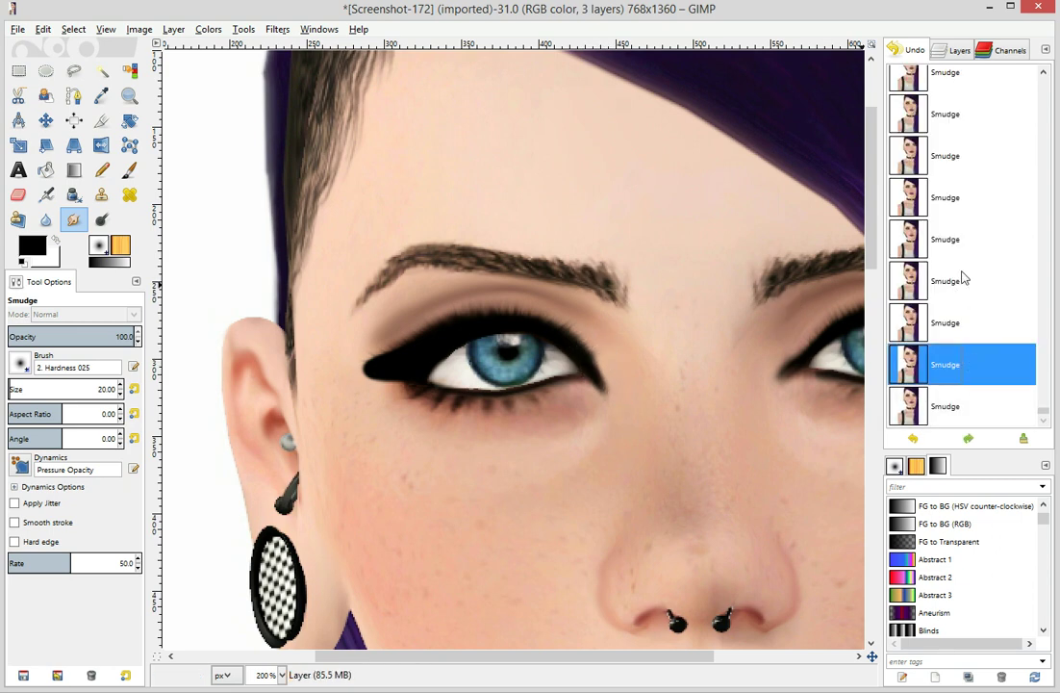
pyautogui.click(964, 278)
pyautogui.scroll(3, 968, 344)
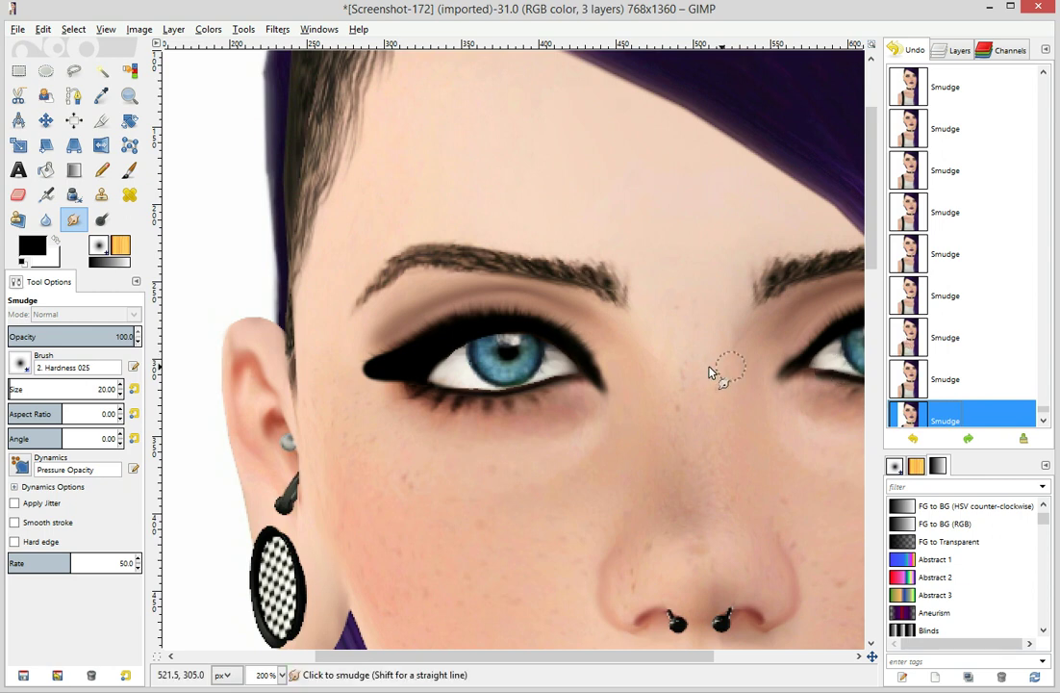
pyautogui.moveTo(584, 356); pyautogui.dragTo(601, 369)
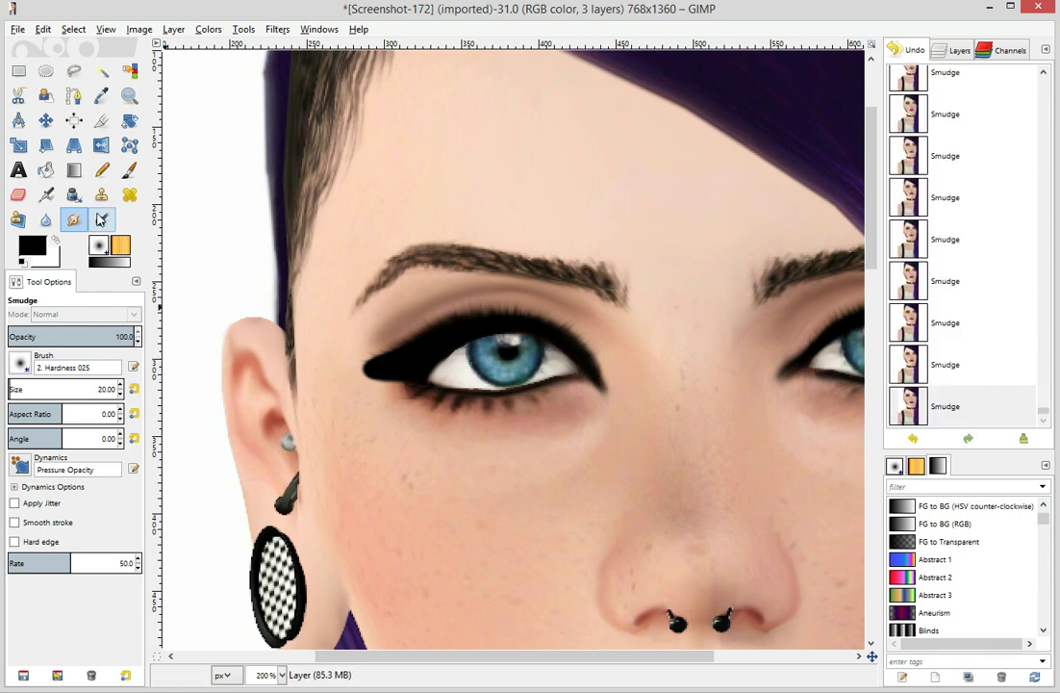
# Try to darken the ear-side eye's inner corner with a black Airbrush stroke at size 20 and smudge it
pyautogui.click(46, 194)
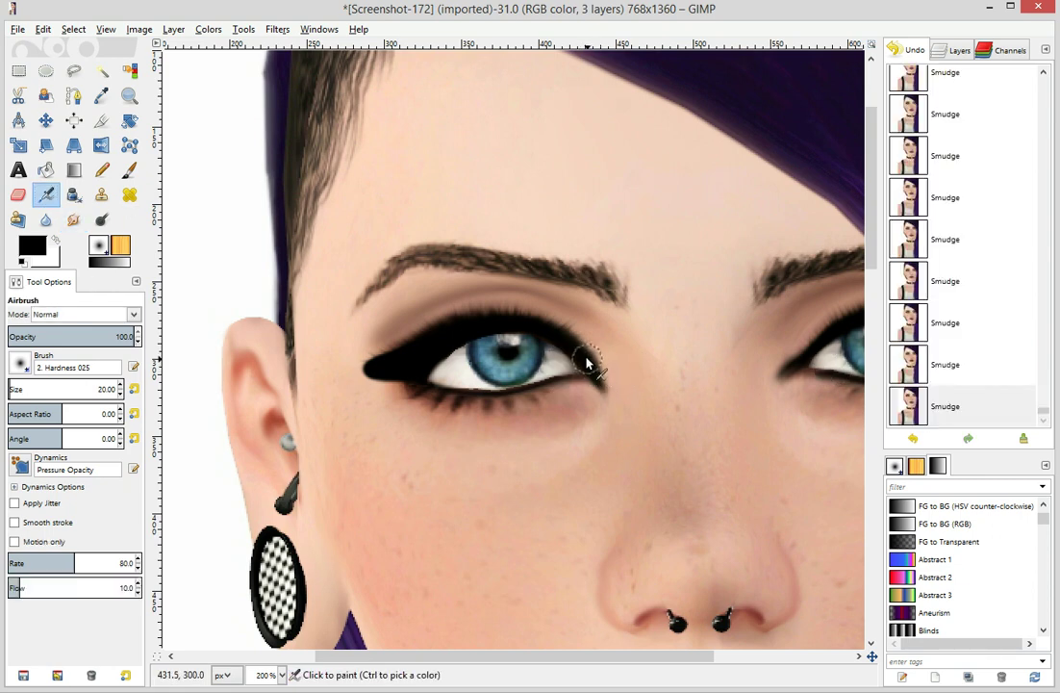
pyautogui.moveTo(587, 359)
pyautogui.mouseDown()
pyautogui.moveTo(598, 388)
pyautogui.moveTo(608, 378)
pyautogui.moveTo(630, 409)
pyautogui.mouseUp()
pyautogui.click(74, 222)
# Revert to a smudge state before the latest Airbrush stroke in the undo history, and smudge the ear-side eye's inner corner again
pyautogui.click(957, 367)
pyautogui.click(948, 282)
pyautogui.click(958, 231)
pyautogui.click(940, 189)
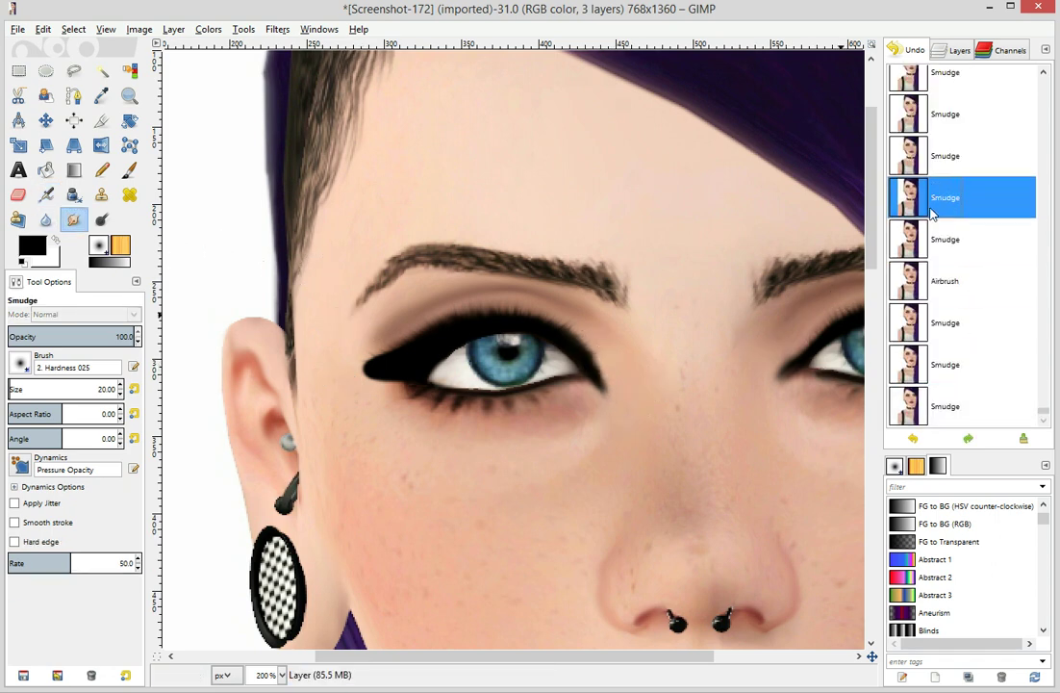
pyautogui.scroll(2, 930, 210)
pyautogui.click(933, 210)
pyautogui.scroll(1, 946, 262)
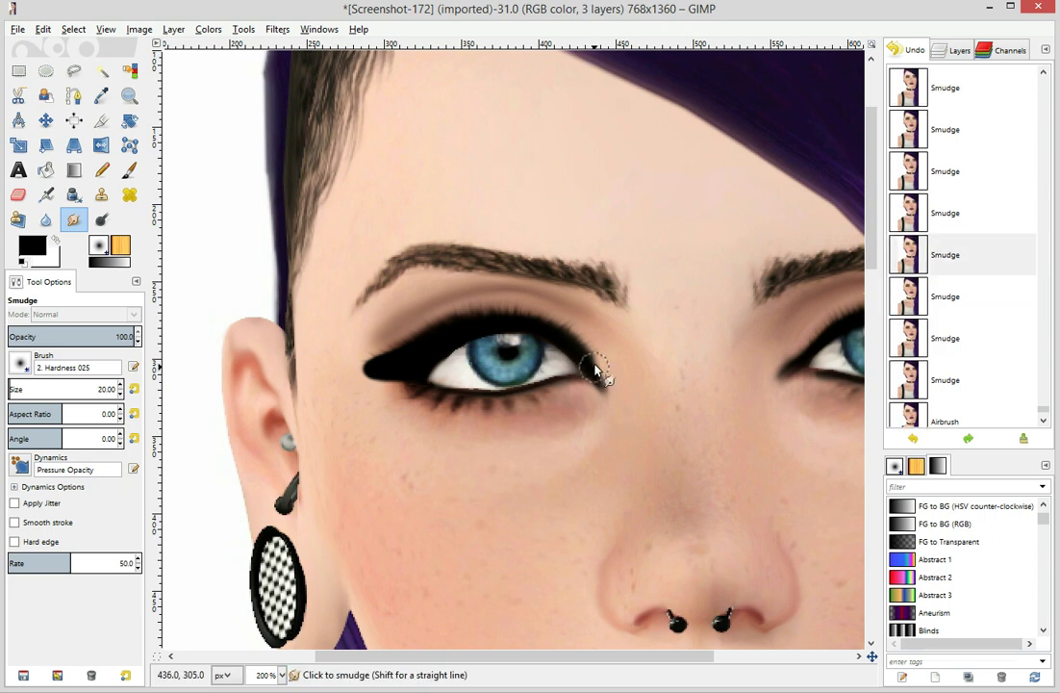
pyautogui.moveTo(591, 366); pyautogui.dragTo(596, 371)
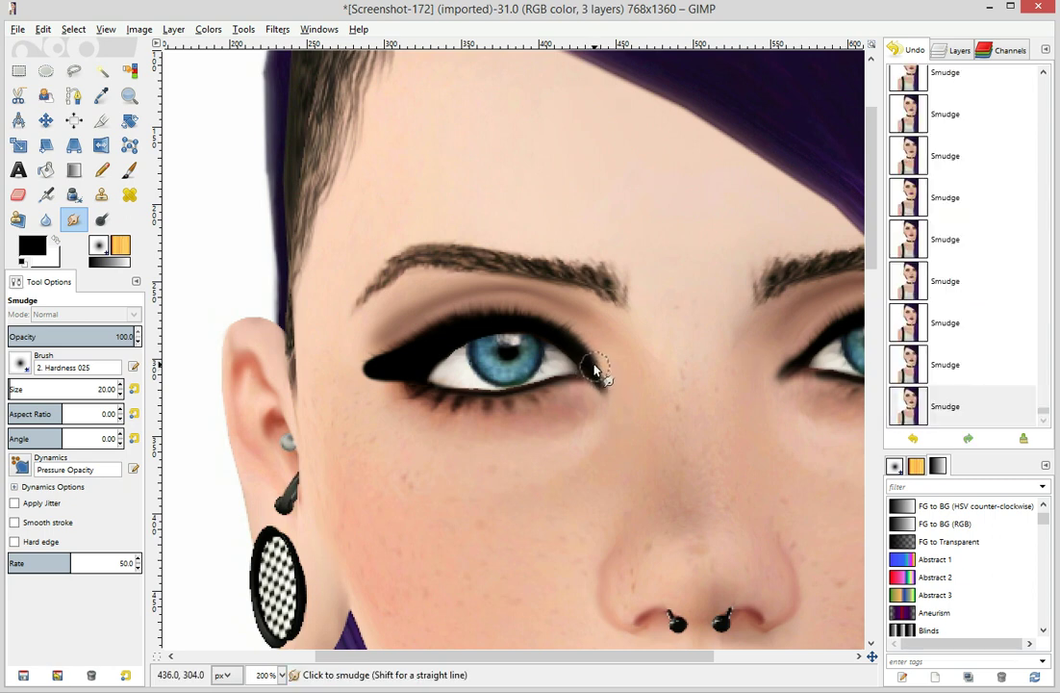
pyautogui.moveTo(584, 363); pyautogui.dragTo(591, 369)
# Make the Layer copy layer active and choose the 30X30 brush for the Smudge tool
pyautogui.moveTo(669, 657); pyautogui.dragTo(744, 655)
pyautogui.click(951, 52)
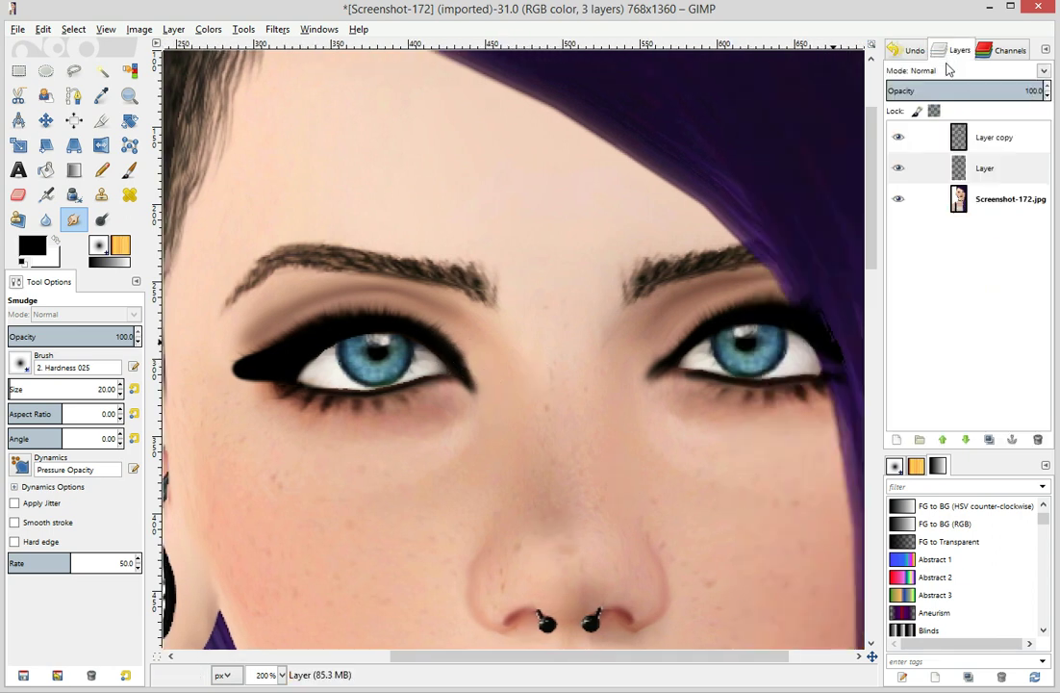
pyautogui.click(994, 199)
pyautogui.click(986, 136)
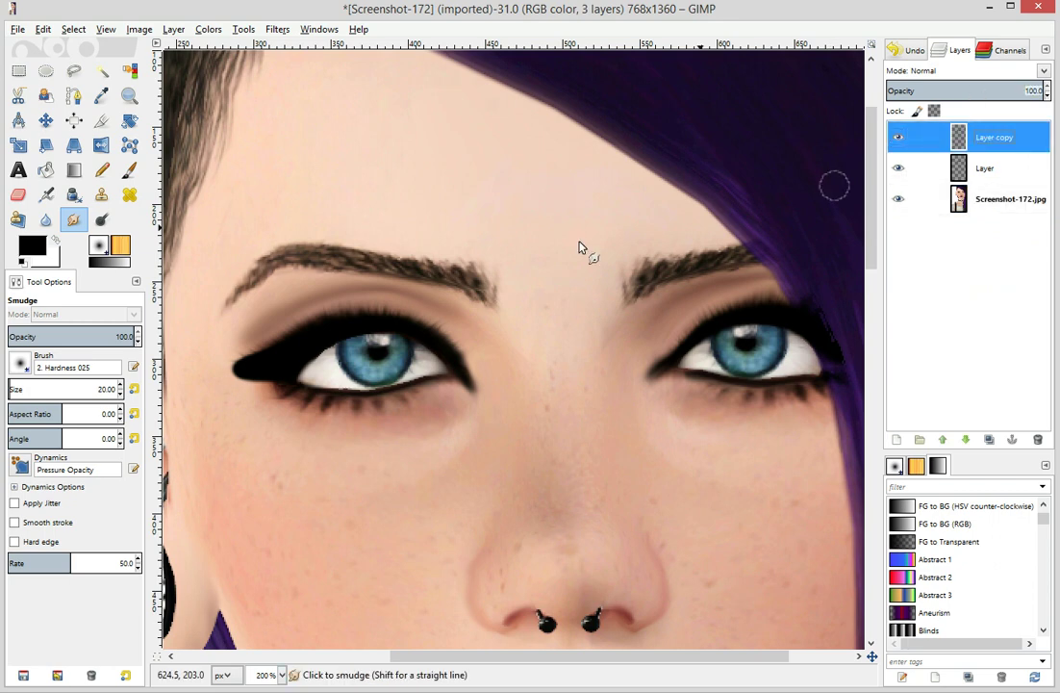
pyautogui.click(19, 362)
pyautogui.click(69, 435)
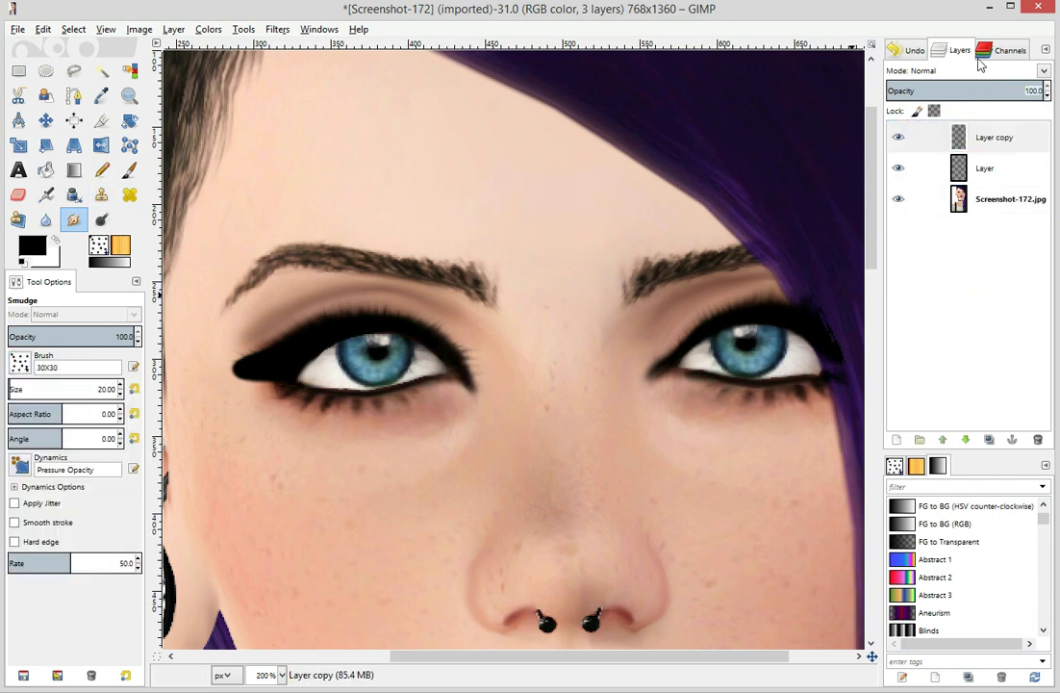
# Step back through the undo history to revert the most recent smudge
pyautogui.click(910, 50)
pyautogui.click(971, 353)
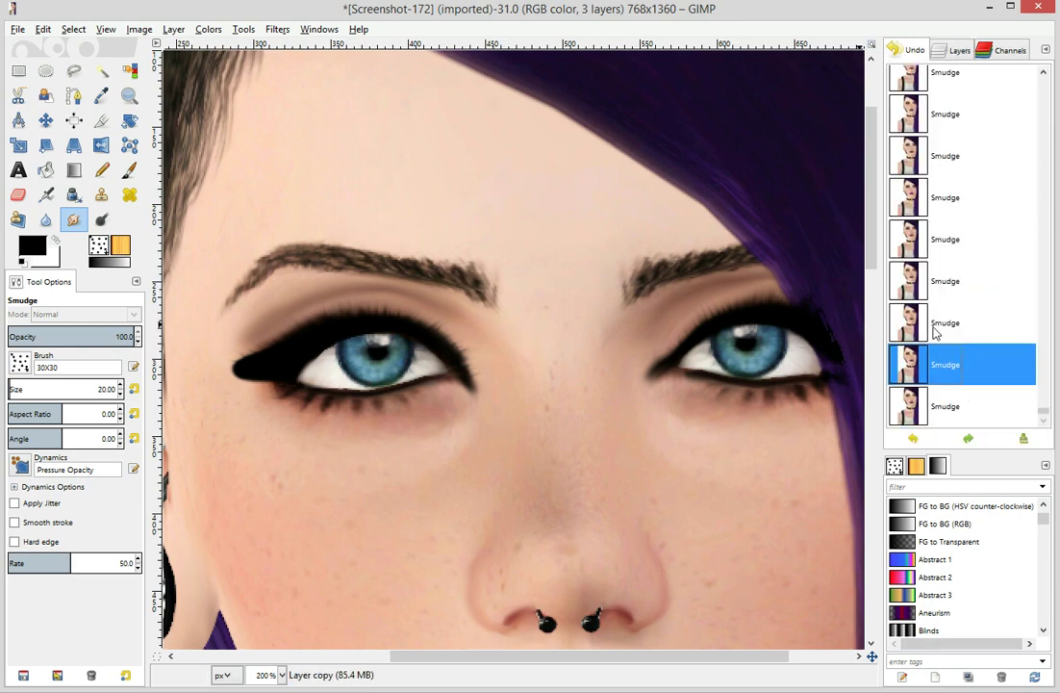